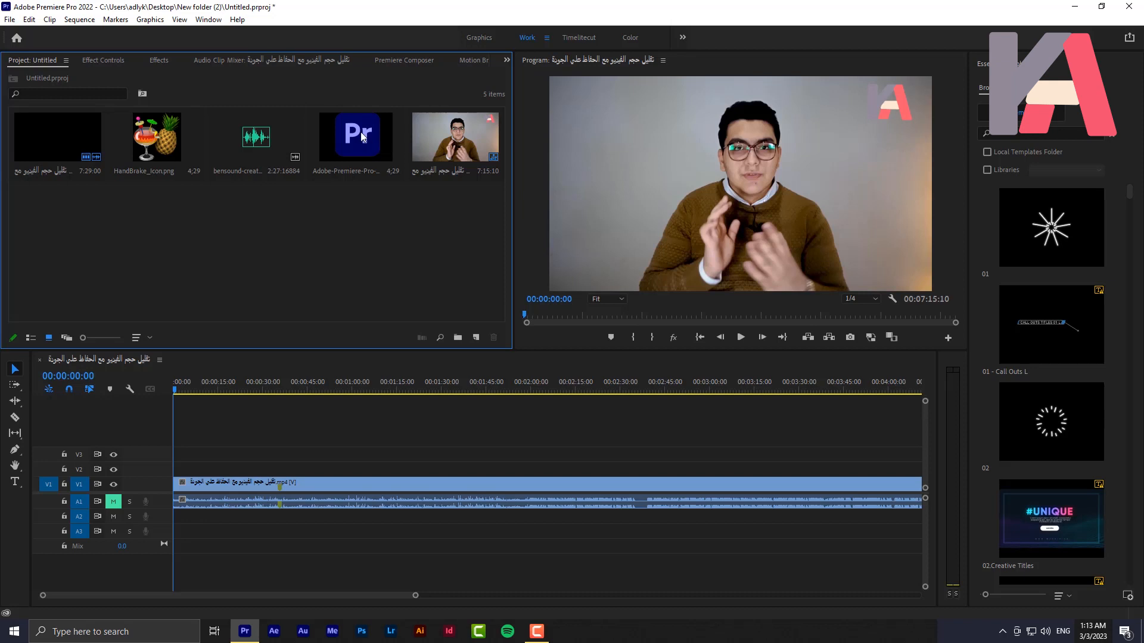
Place the Adobe-Premiere-Pro logo image on track V2 at the sequence start and set its Position to 262, 892
{"action": "left_click_drag", "start_coordinate": [342, 132], "coordinate": [245, 468]}
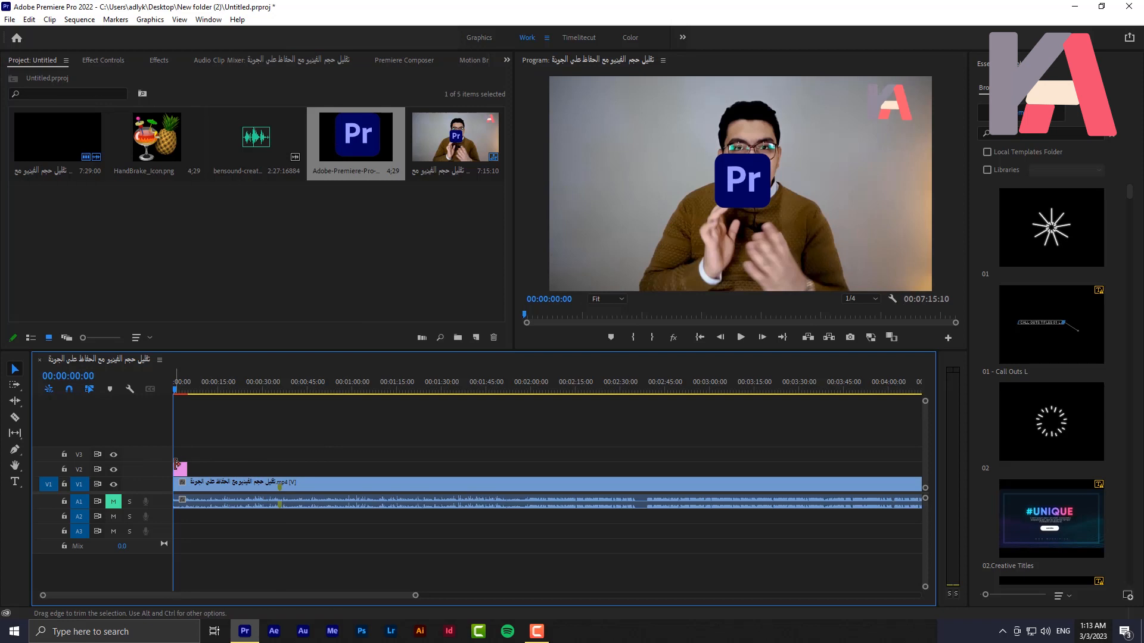
{"action": "left_click", "coordinate": [89, 61]}
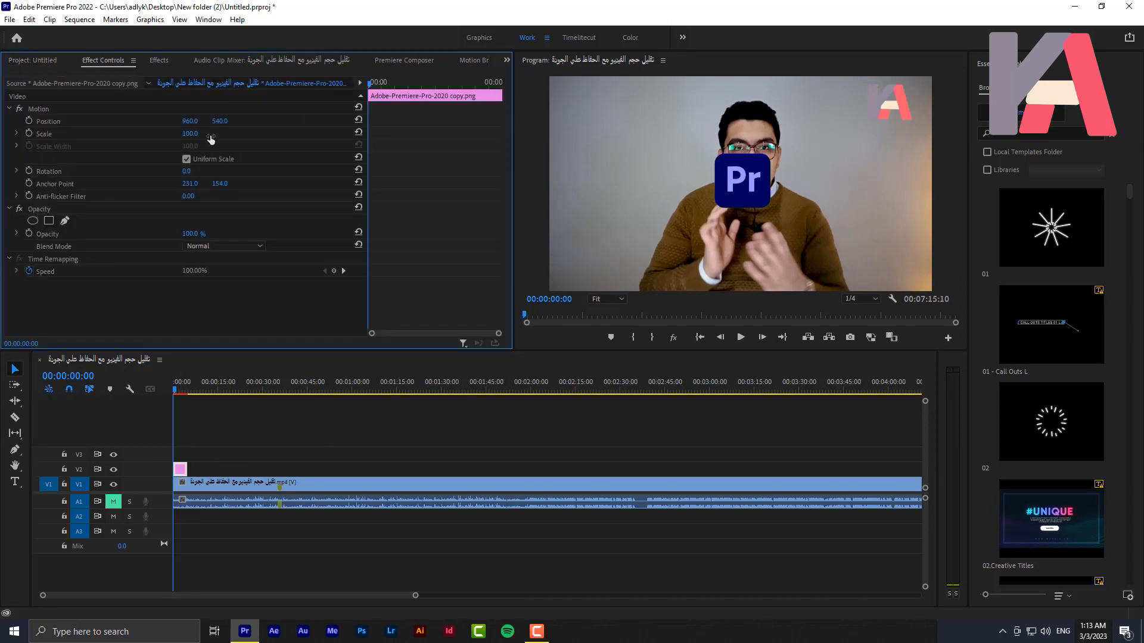
{"action": "left_click_drag", "start_coordinate": [193, 124], "coordinate": [429, 121]}
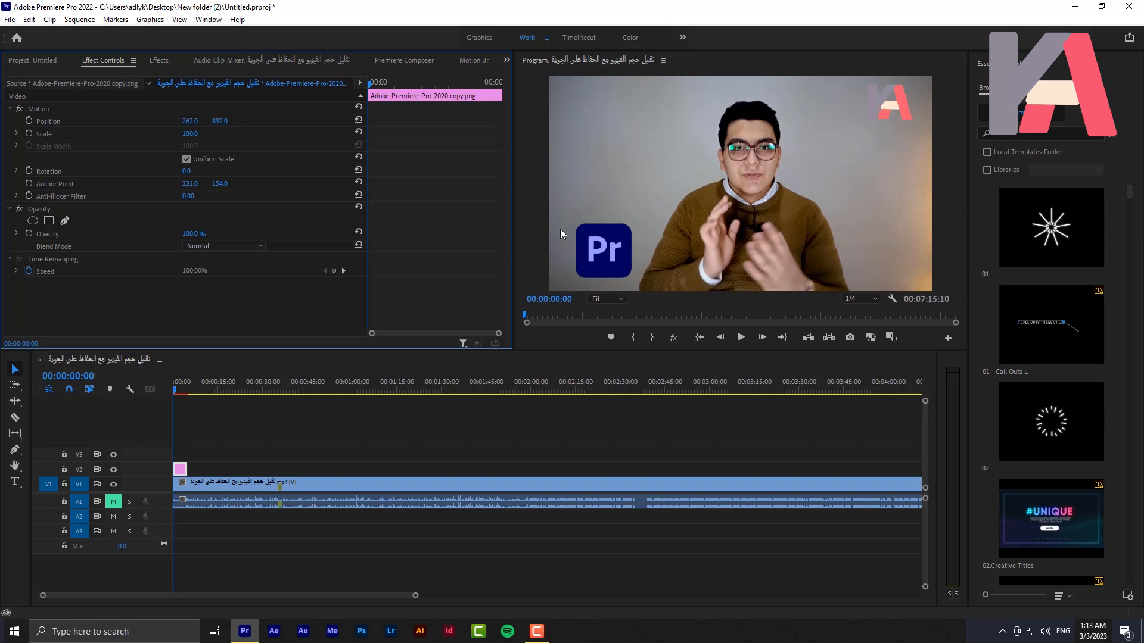
Move the logo clip on V2 to start at 00:00:04:00 and place the playhead at its beginning
{"action": "left_click", "coordinate": [177, 389]}
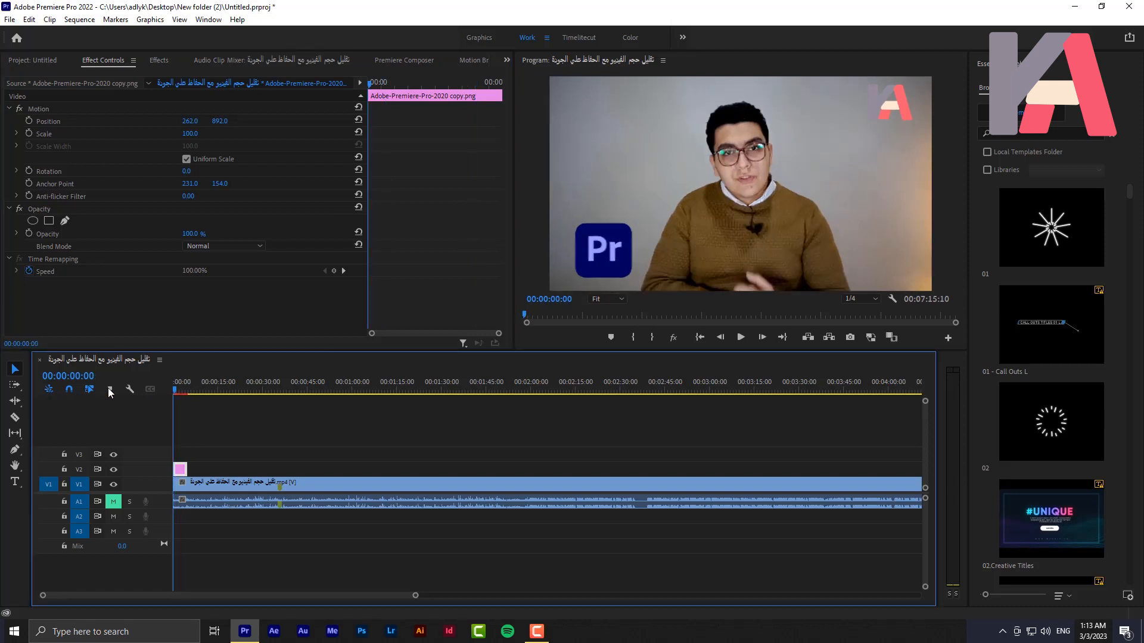
{"action": "left_click_drag", "start_coordinate": [181, 474], "coordinate": [193, 473]}
{"action": "left_click", "coordinate": [181, 387]}
{"action": "left_click_drag", "start_coordinate": [183, 385], "coordinate": [187, 391]}
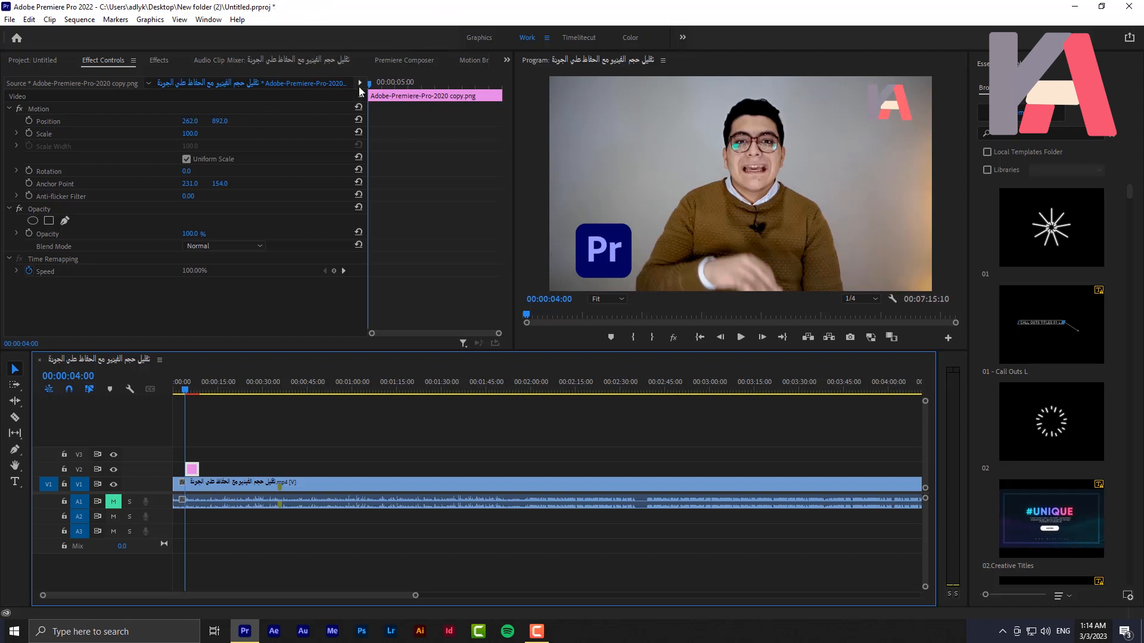
Animate the logo's Position with a keyframe at 00:00:04:11 and another at 00:00:04:00 set to -204, 892
{"action": "left_click_drag", "start_coordinate": [370, 85], "coordinate": [380, 93]}
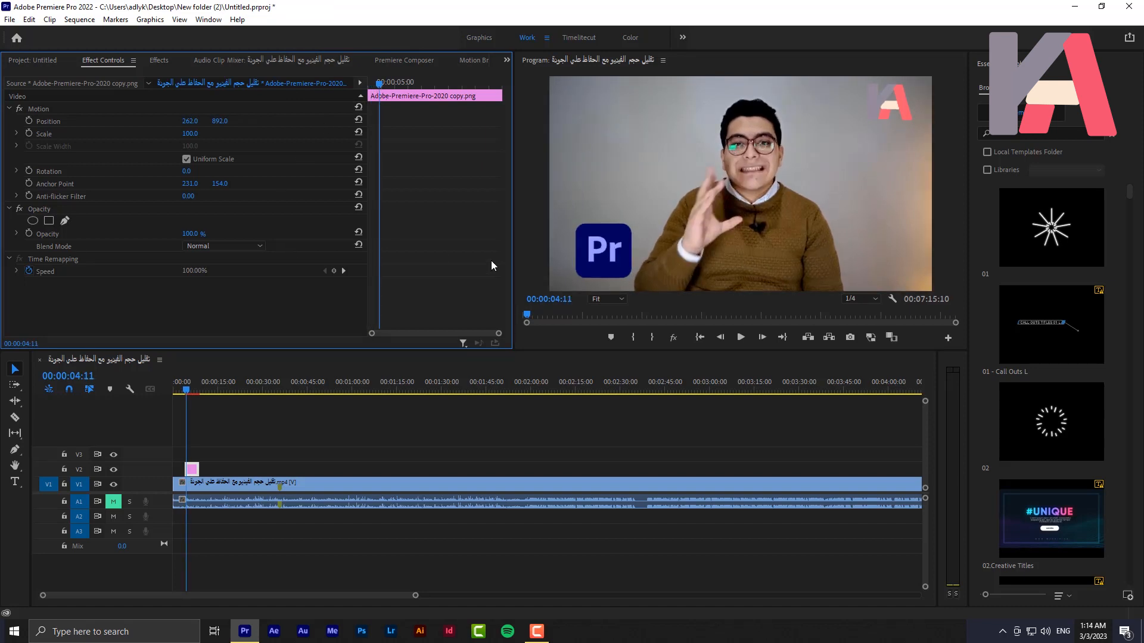
{"action": "left_click", "coordinate": [26, 122]}
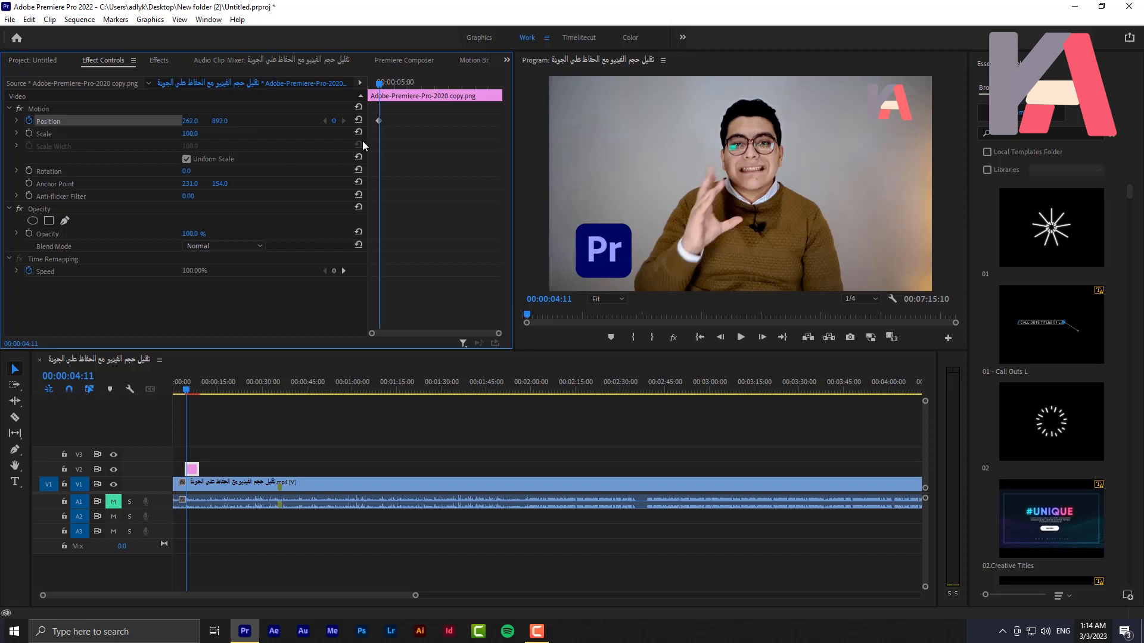
{"action": "left_click_drag", "start_coordinate": [379, 87], "coordinate": [313, 87]}
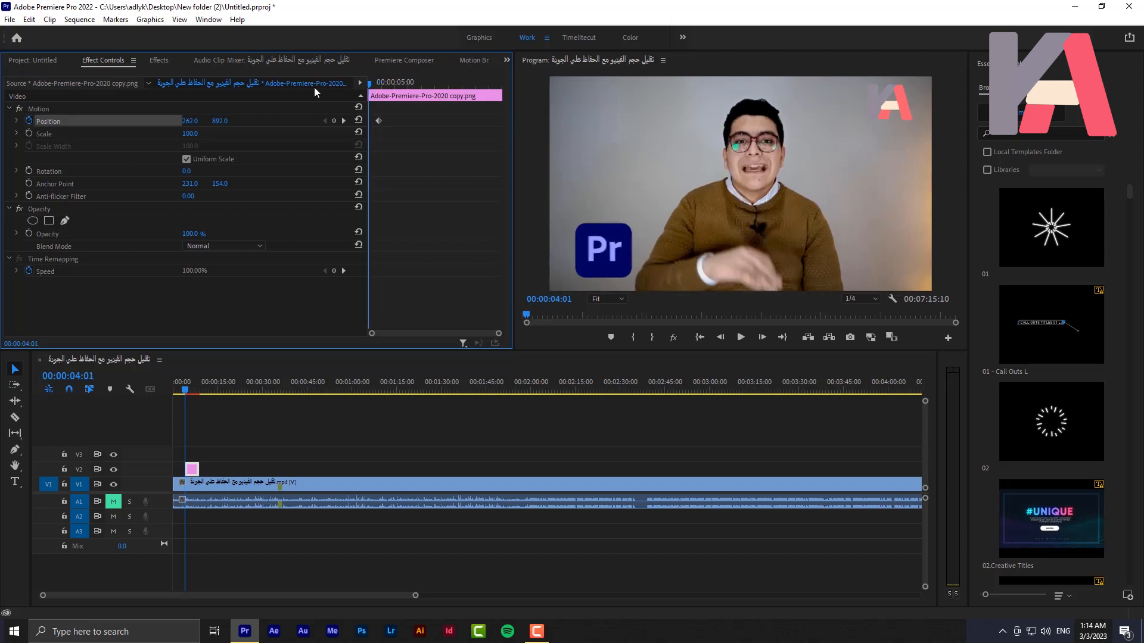
{"action": "left_click_drag", "start_coordinate": [191, 125], "coordinate": [1, 125]}
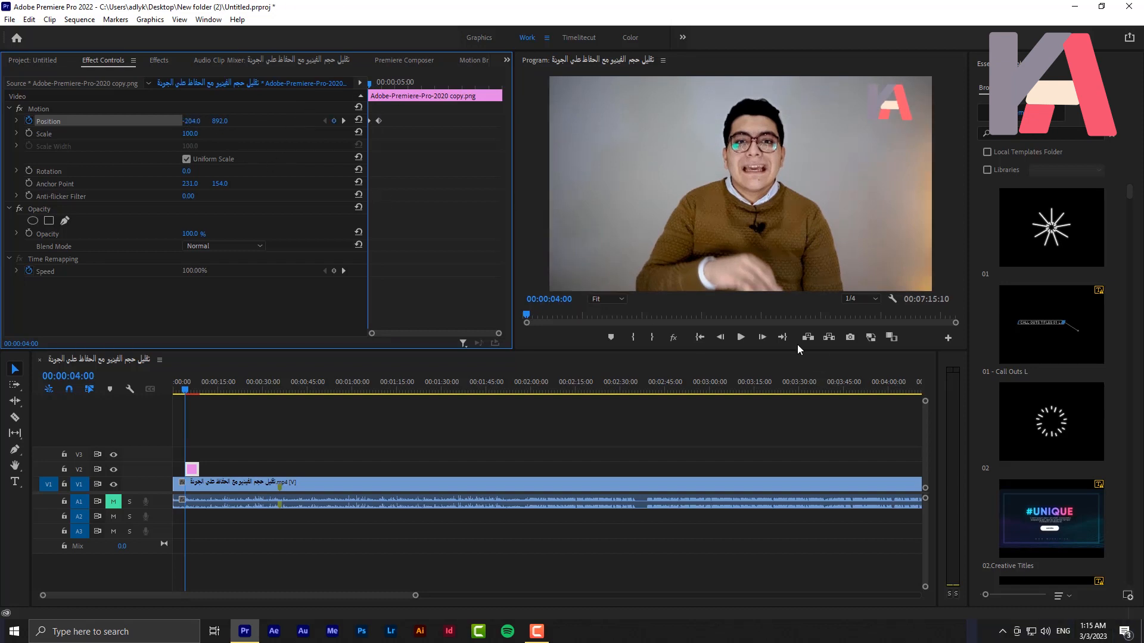
Play back the logo's slide-in animation several times from the start of the clip
{"action": "left_click", "coordinate": [741, 338]}
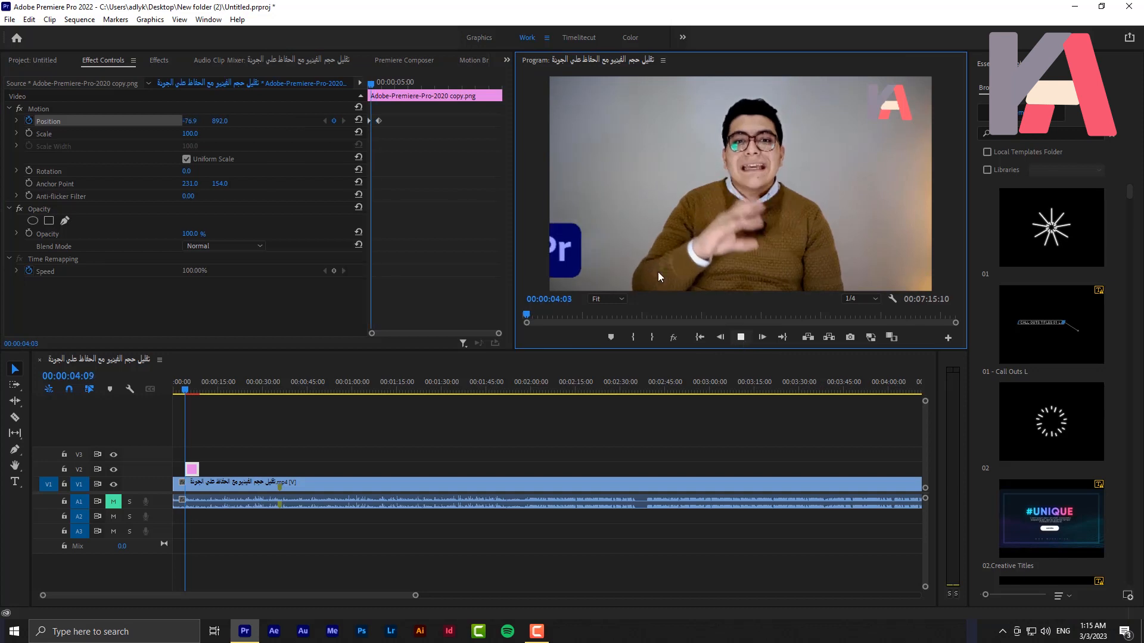
{"action": "left_click", "coordinate": [321, 84]}
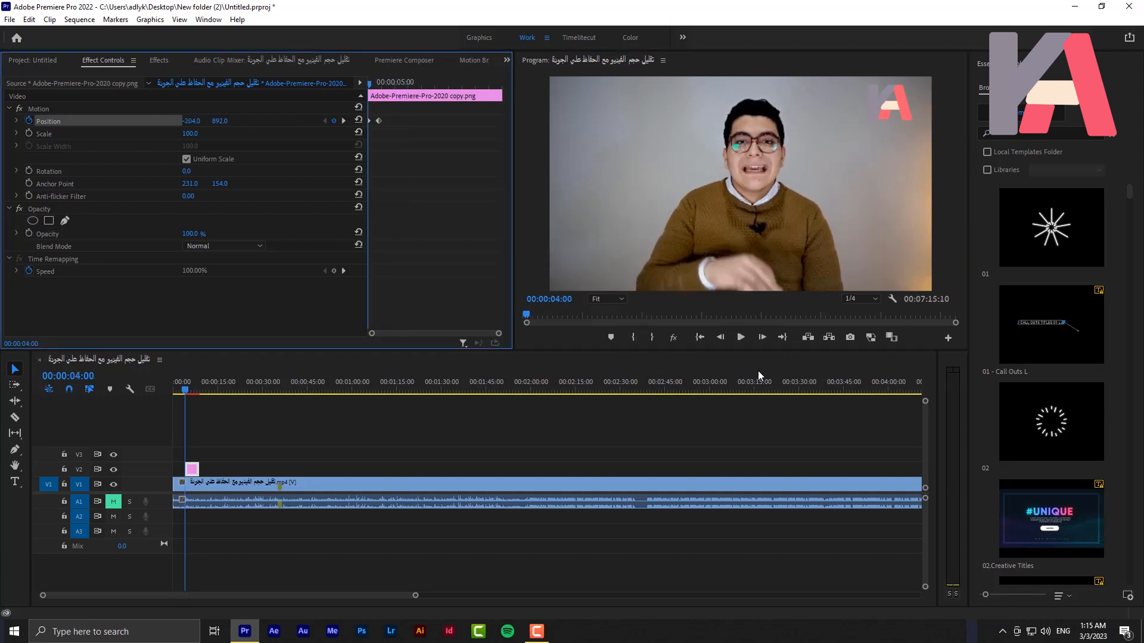
{"action": "left_click", "coordinate": [735, 342]}
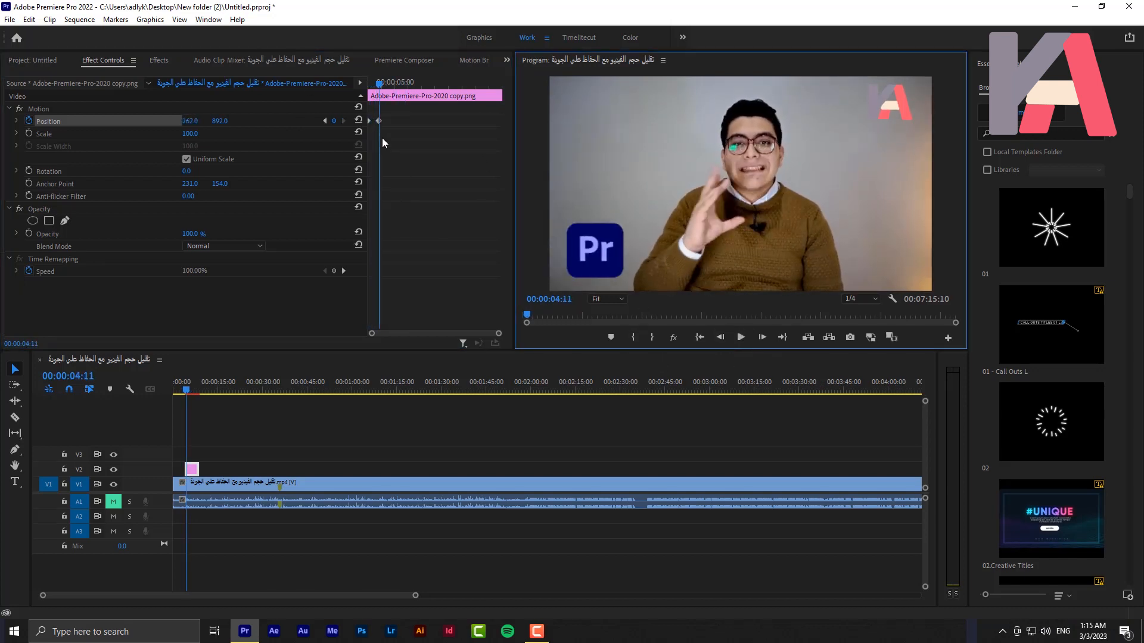
{"action": "left_click_drag", "start_coordinate": [380, 83], "coordinate": [324, 91]}
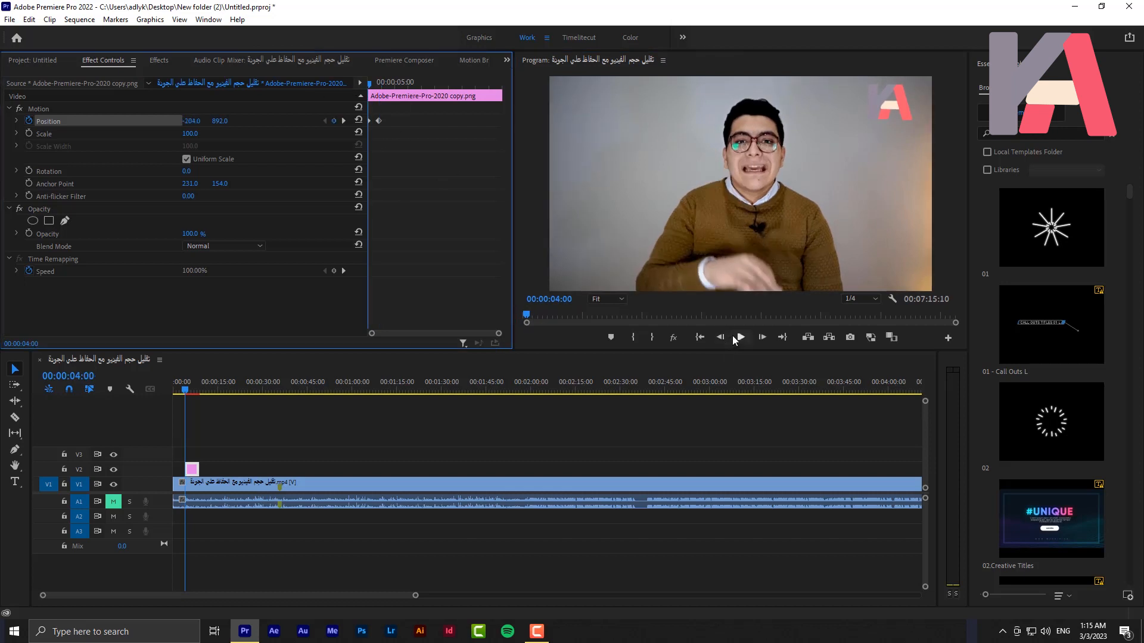
{"action": "left_click", "coordinate": [736, 339]}
{"action": "left_click", "coordinate": [736, 339]}
{"action": "left_click", "coordinate": [370, 84]}
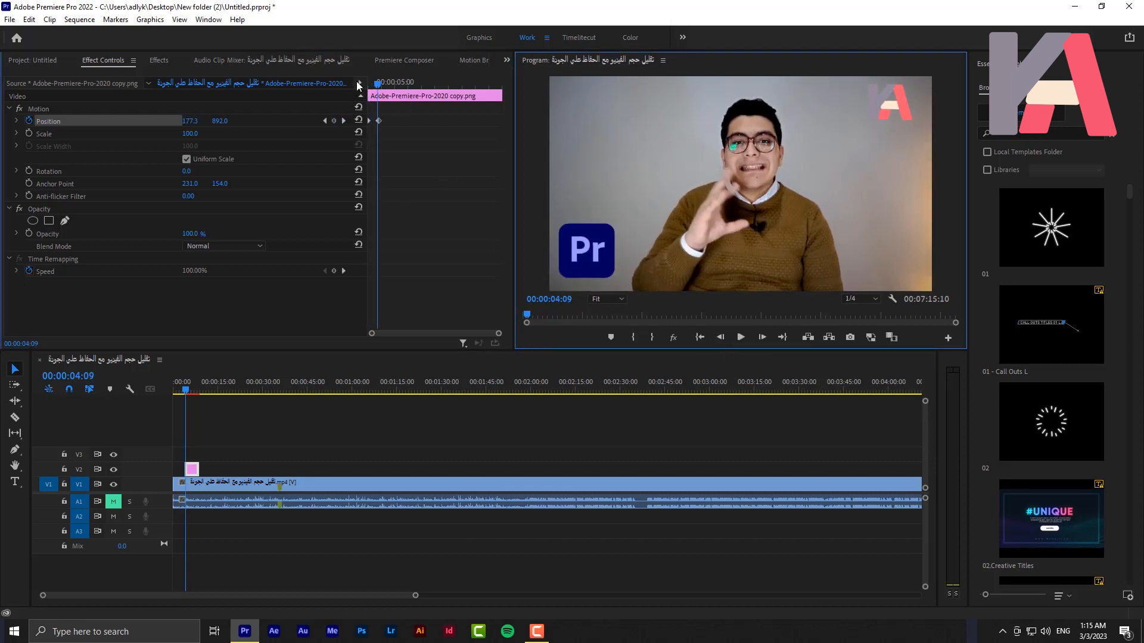
Shorten the slide-in by moving the second Position keyframe to about 00:00:04:08, and play it back
{"action": "left_click", "coordinate": [377, 121]}
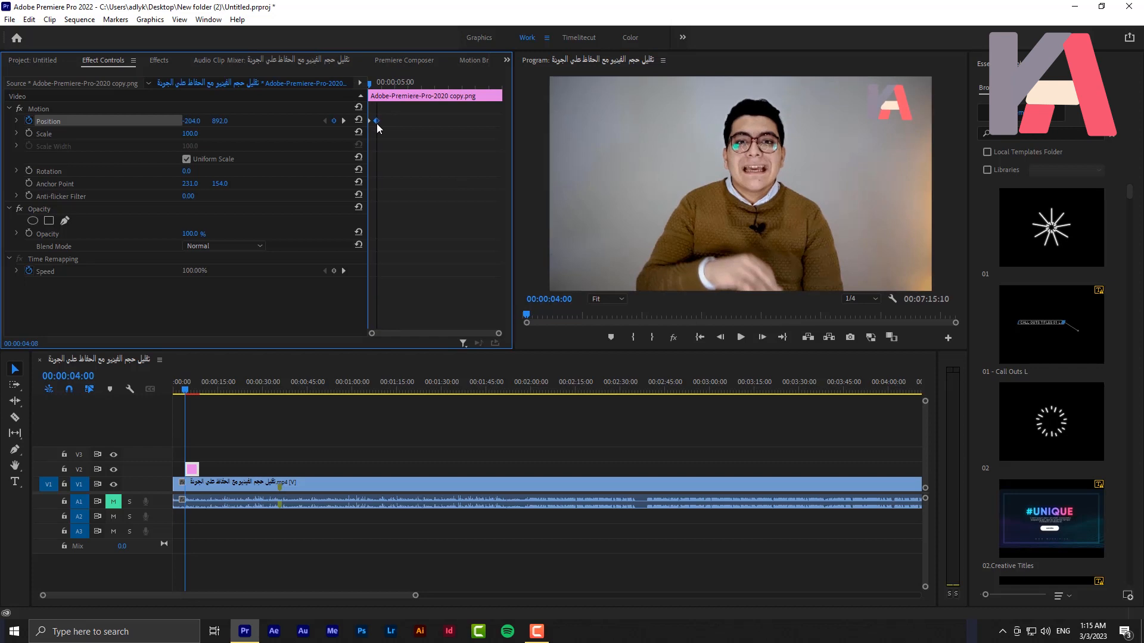
{"action": "key", "text": "space"}
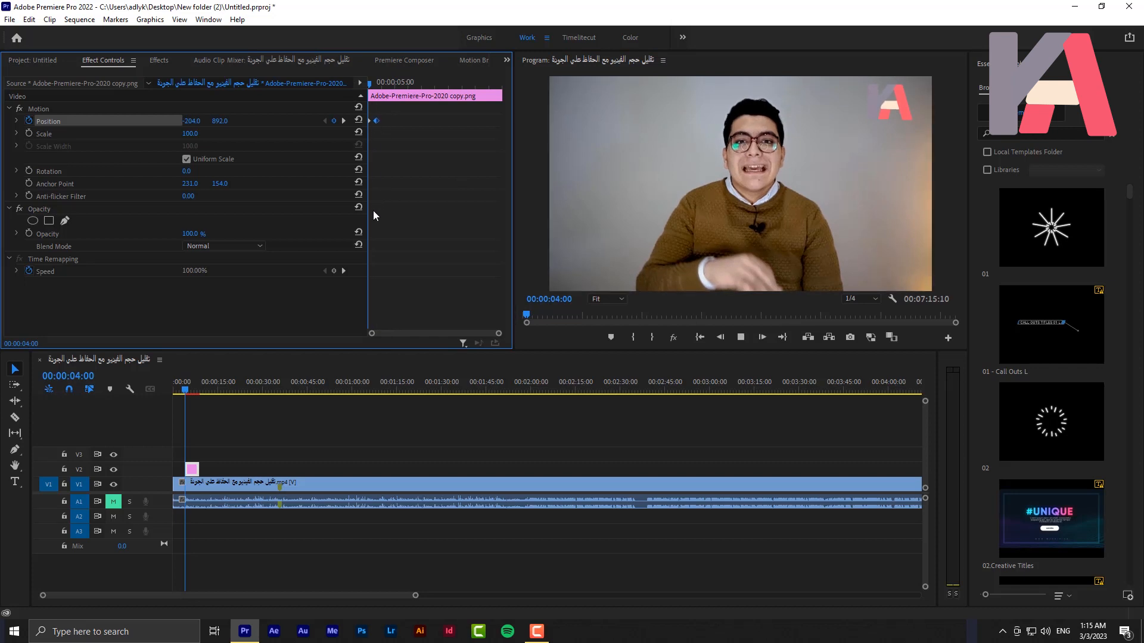
{"action": "key", "text": "space"}
Move the logo clip back to the start of the sequence and preview its slide-in
{"action": "left_click_drag", "start_coordinate": [217, 446], "coordinate": [179, 470]}
{"action": "left_click_drag", "start_coordinate": [187, 387], "coordinate": [159, 386]}
{"action": "left_click", "coordinate": [177, 390]}
{"action": "key", "text": "space"}
{"action": "key", "text": "space"}
{"action": "left_click_drag", "start_coordinate": [180, 381], "coordinate": [154, 390]}
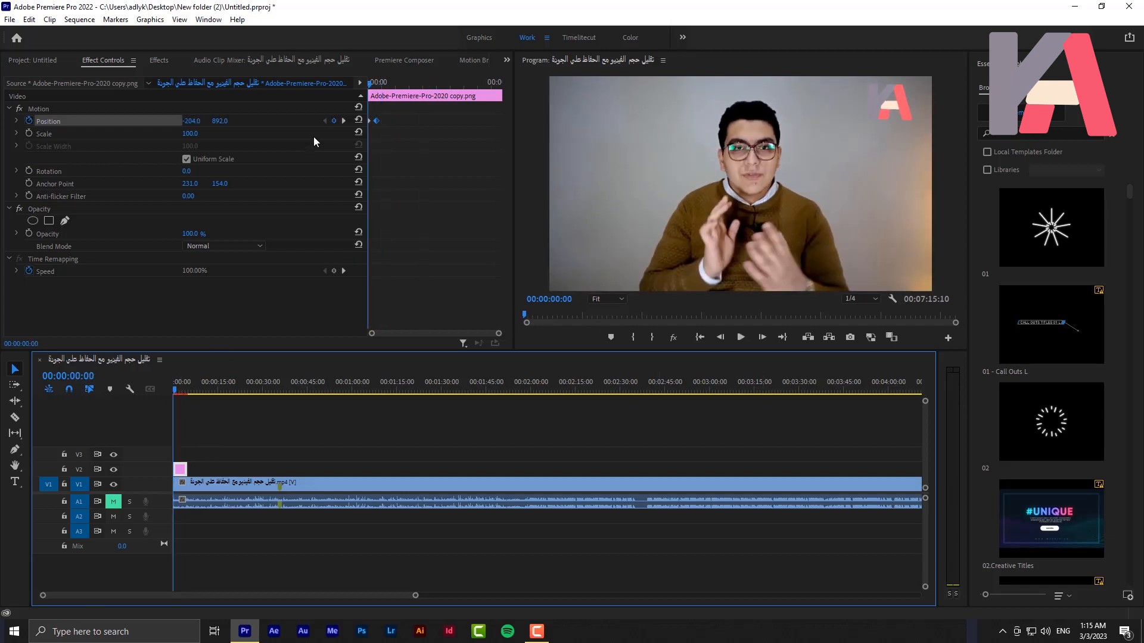
Apply Ease Out to the logo's first Position keyframe and Ease In to the second
{"action": "left_click_drag", "start_coordinate": [370, 84], "coordinate": [349, 94]}
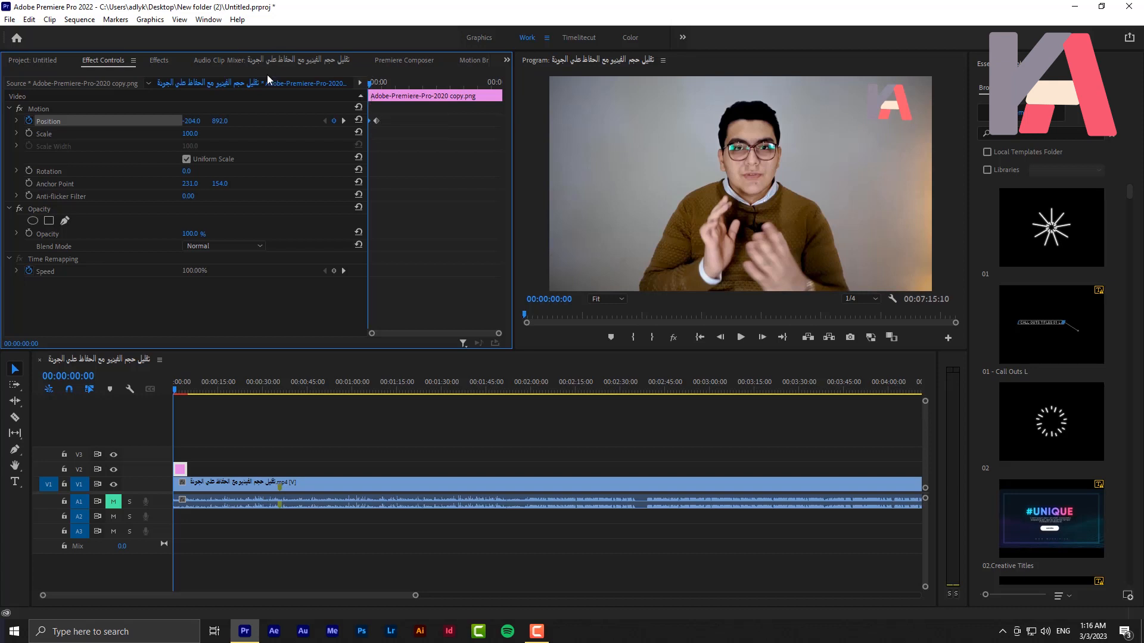
{"action": "right_click", "coordinate": [370, 122]}
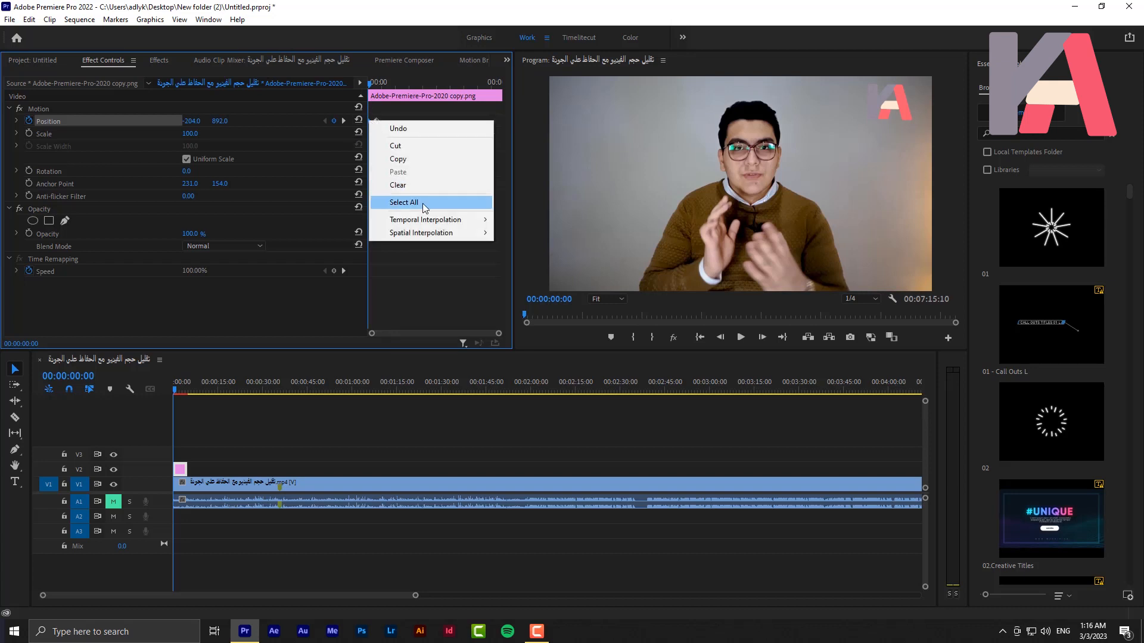
{"action": "mouse_move", "coordinate": [426, 225]}
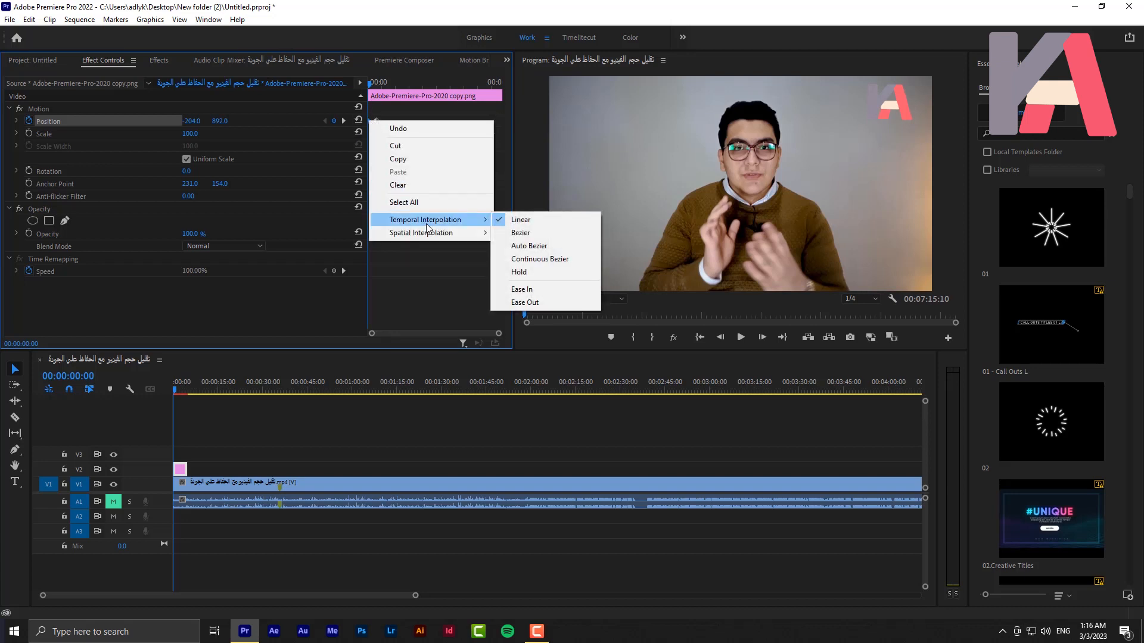
{"action": "left_click", "coordinate": [520, 302]}
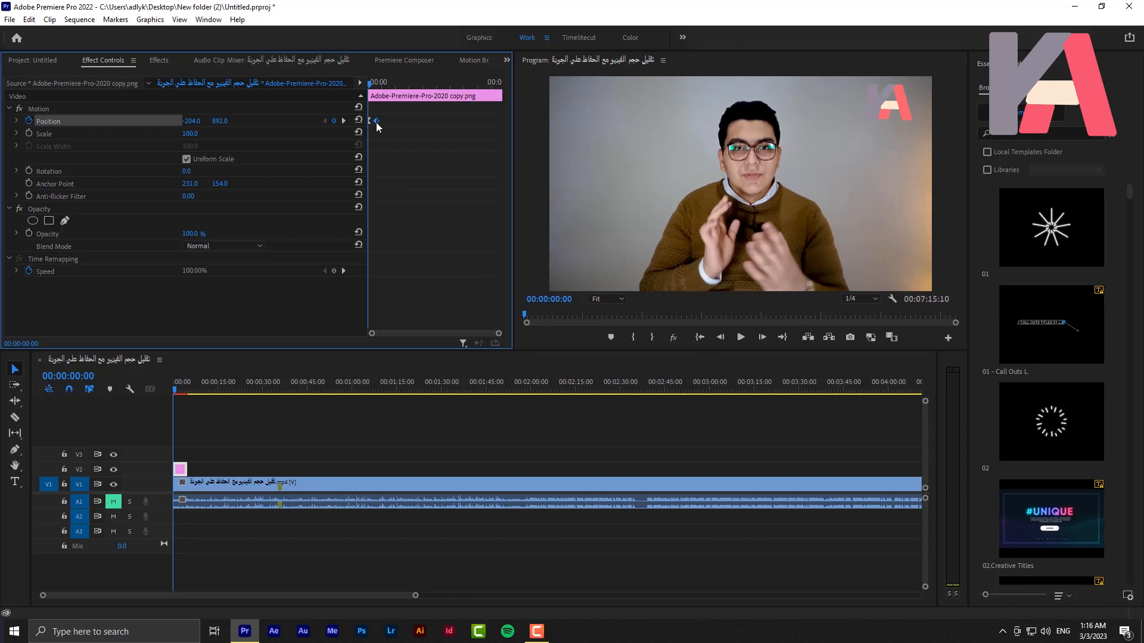
{"action": "right_click", "coordinate": [377, 122]}
{"action": "mouse_move", "coordinate": [450, 224]}
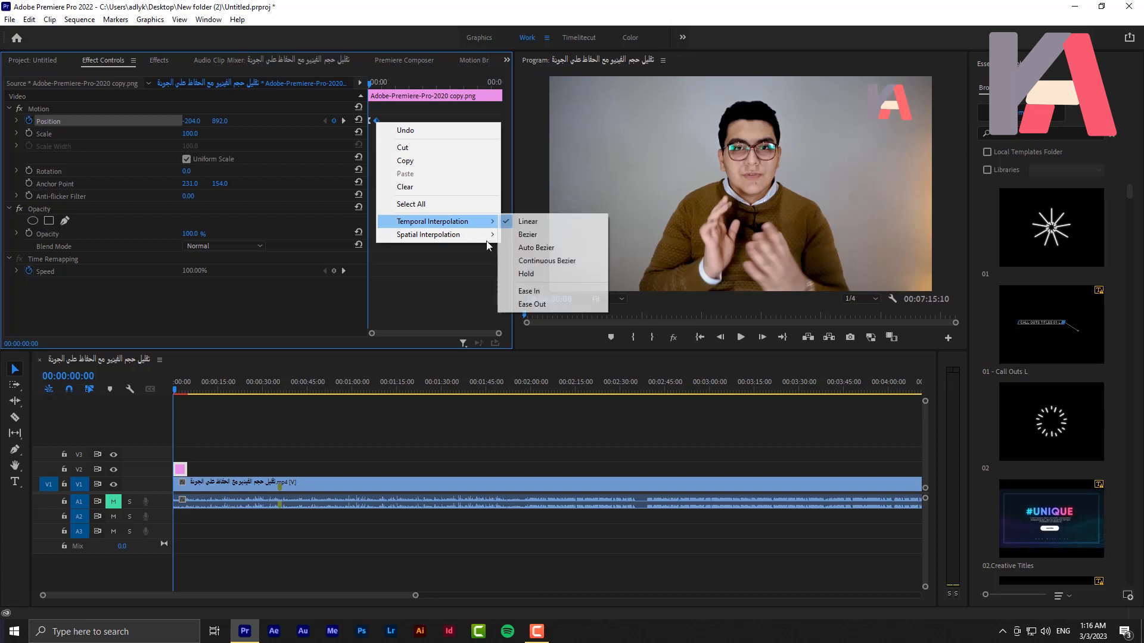
{"action": "left_click", "coordinate": [532, 291]}
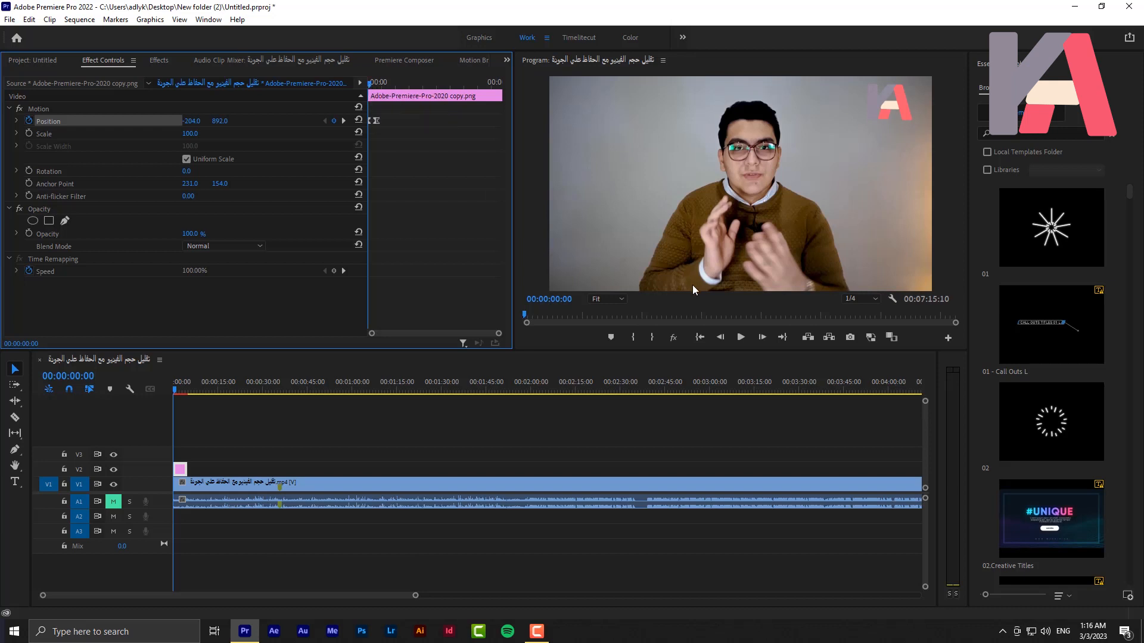
Play back the eased logo animation repeatedly from the sequence start
{"action": "key", "text": "space"}
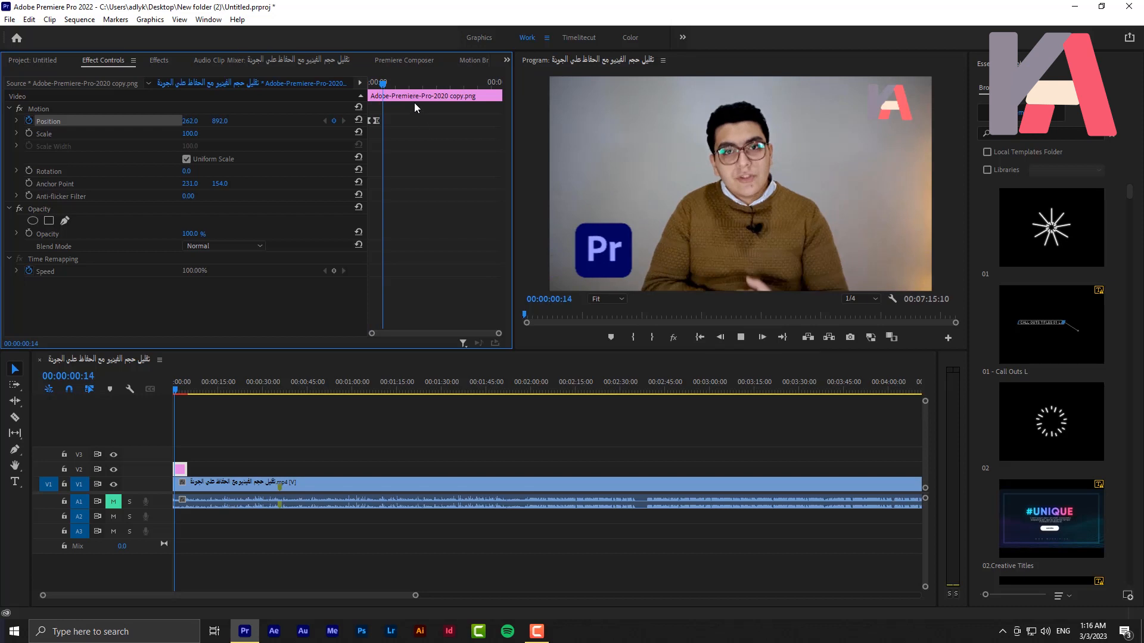
{"action": "left_click_drag", "start_coordinate": [379, 87], "coordinate": [368, 87]}
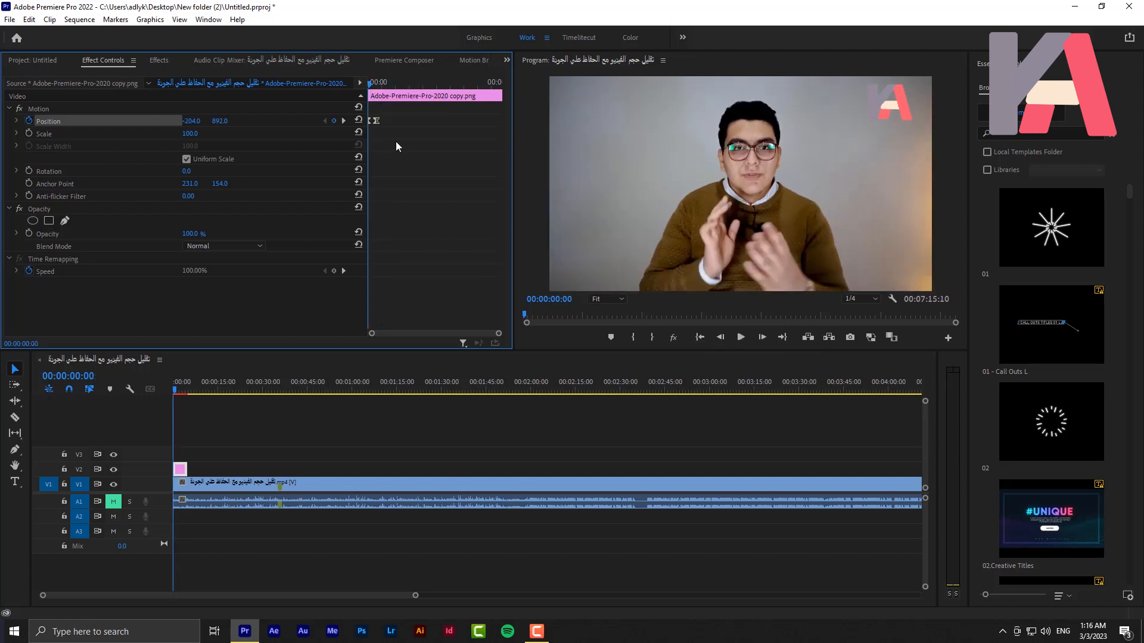
{"action": "key", "text": "space"}
{"action": "left_click_drag", "start_coordinate": [383, 85], "coordinate": [359, 79]}
{"action": "key", "text": "space"}
Shift both Position keyframes together so the slide-in starts at about 00:00:01:04
{"action": "left_click", "coordinate": [374, 122]}
{"action": "left_click_drag", "start_coordinate": [378, 122], "coordinate": [404, 128]}
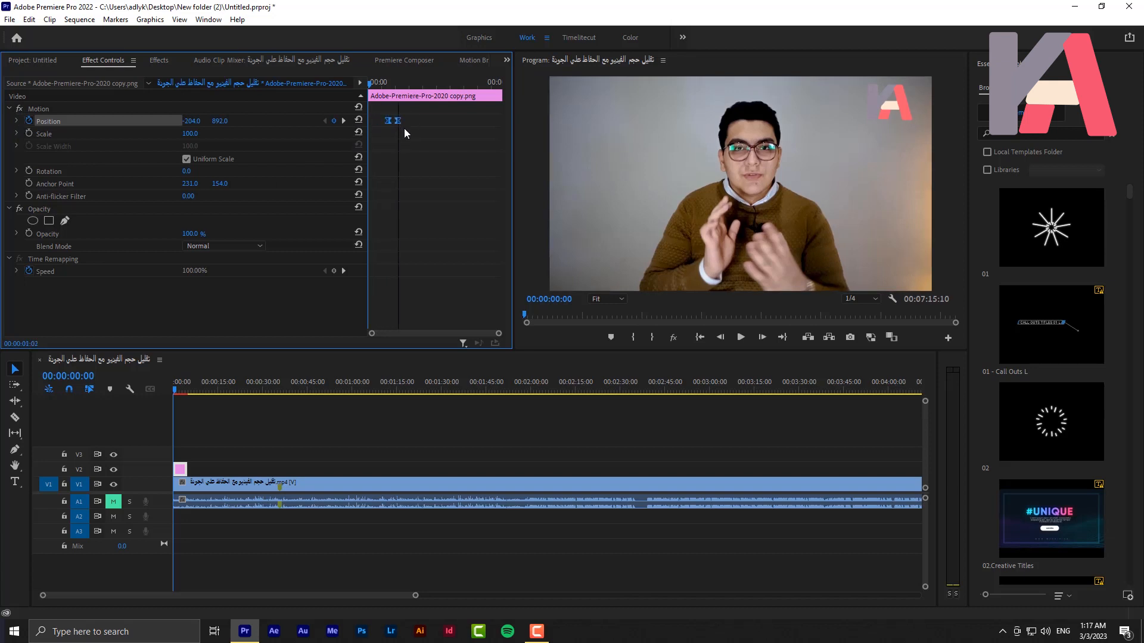
{"action": "left_click", "coordinate": [395, 77]}
{"action": "left_click_drag", "start_coordinate": [395, 84], "coordinate": [402, 91]}
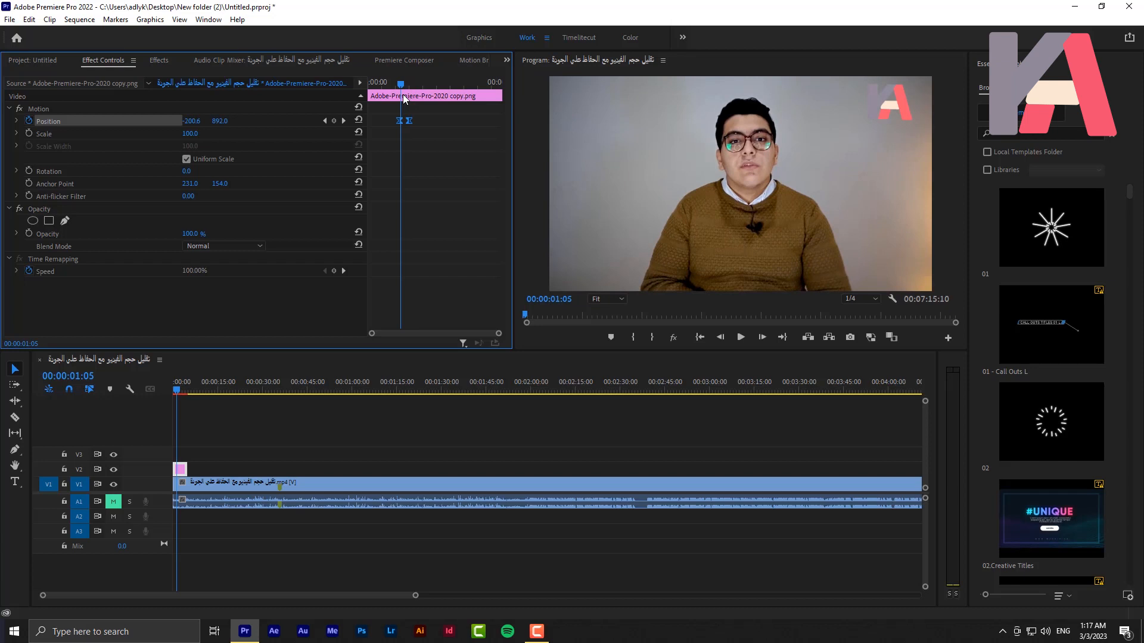
Display the Position velocity graph and examine the curve between the two keyframes up to 00:00:01:13
{"action": "left_click", "coordinate": [17, 122]}
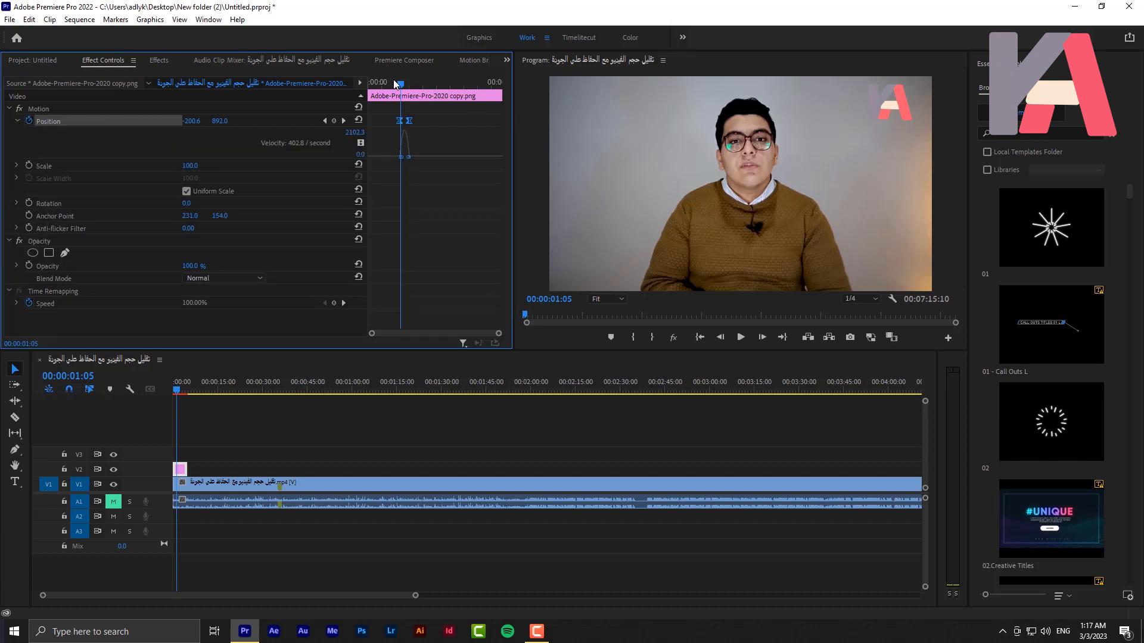
{"action": "key", "text": "equal"}
{"action": "key", "text": "equal"}
{"action": "key", "text": "equal"}
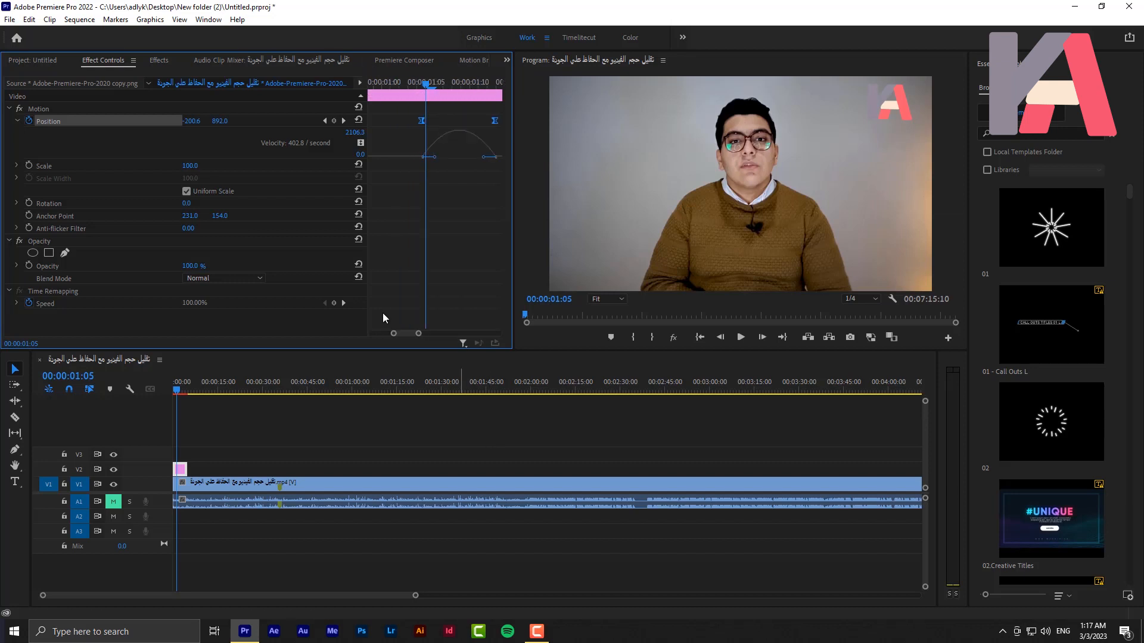
{"action": "left_click_drag", "start_coordinate": [400, 334], "coordinate": [401, 334]}
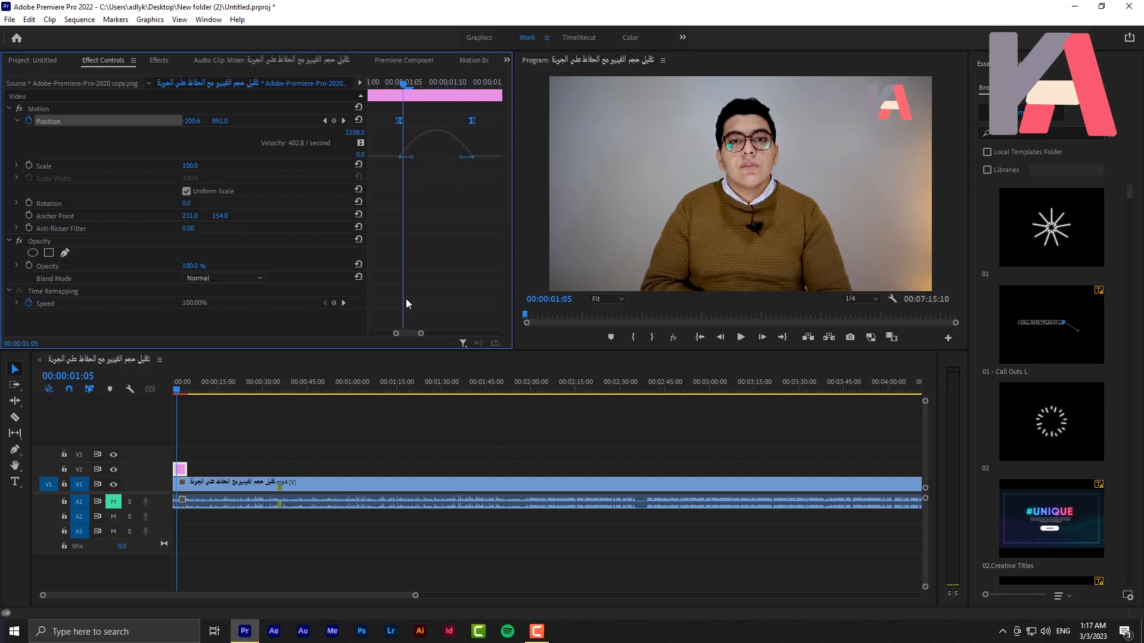
{"action": "left_click_drag", "start_coordinate": [398, 86], "coordinate": [494, 113]}
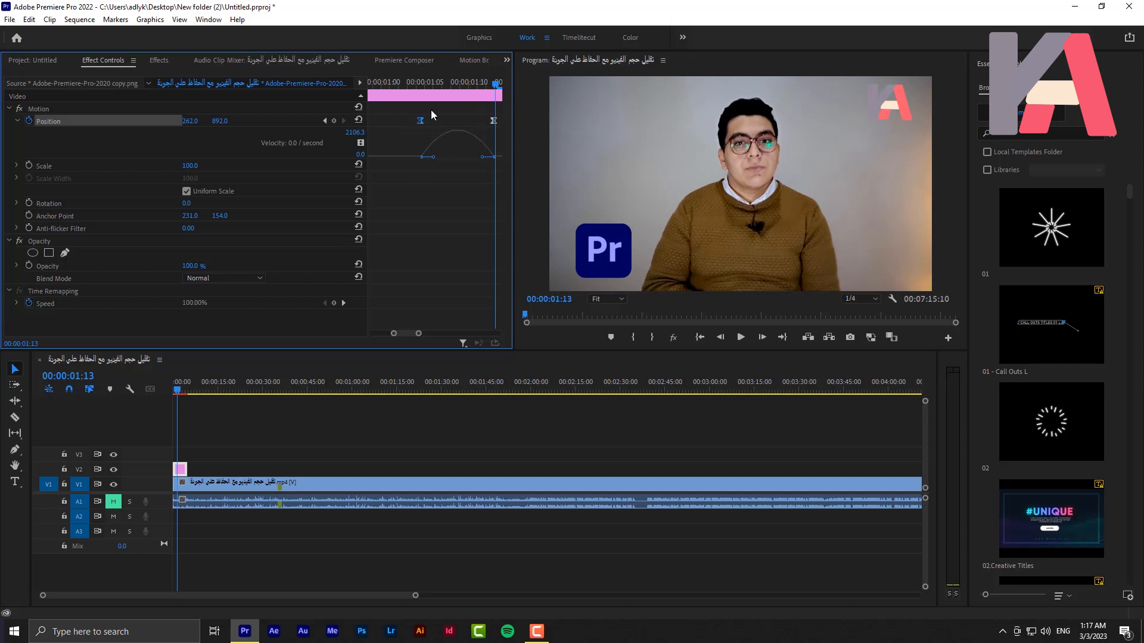
Set the temporal interpolation of the first Position keyframe to Linear
{"action": "right_click", "coordinate": [416, 118]}
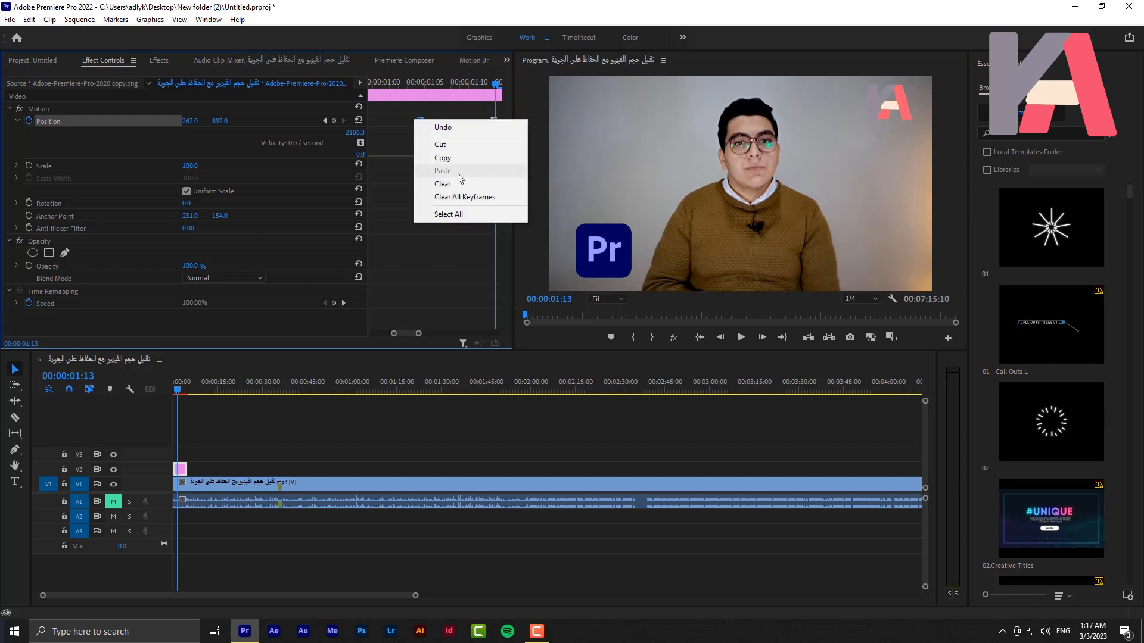
{"action": "left_click", "coordinate": [401, 155]}
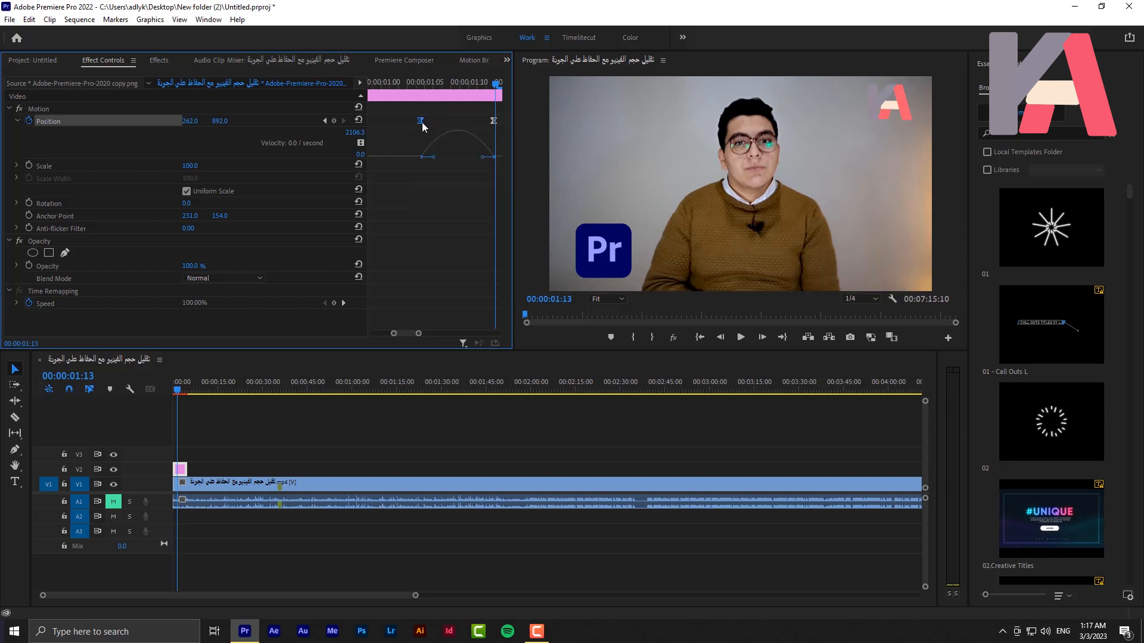
{"action": "right_click", "coordinate": [421, 122]}
{"action": "mouse_move", "coordinate": [459, 222]}
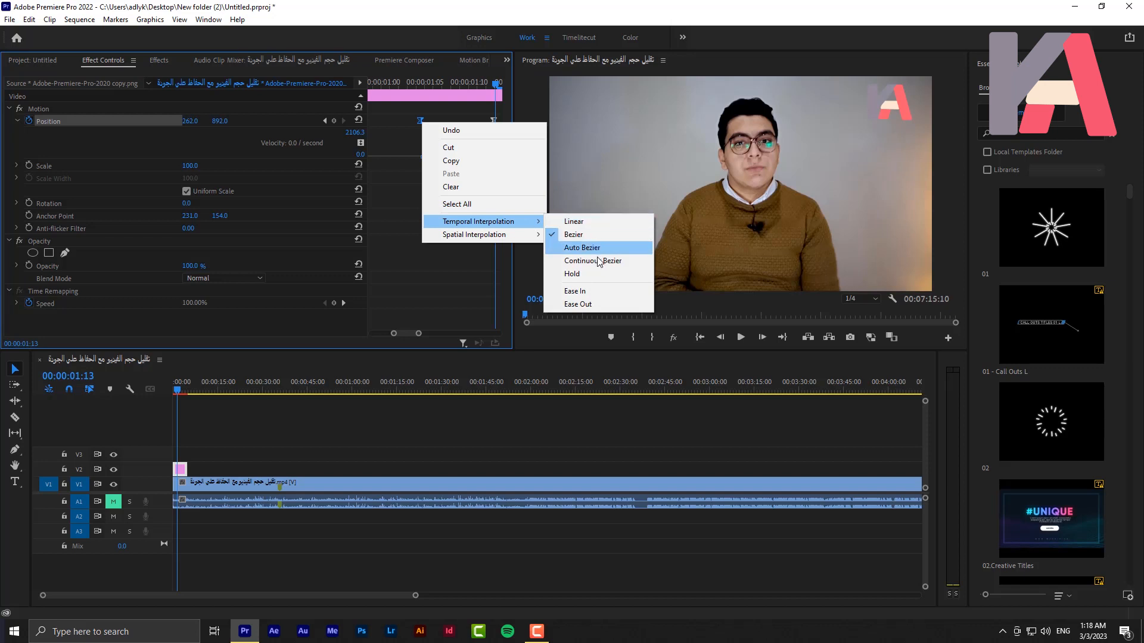
{"action": "left_click", "coordinate": [575, 221]}
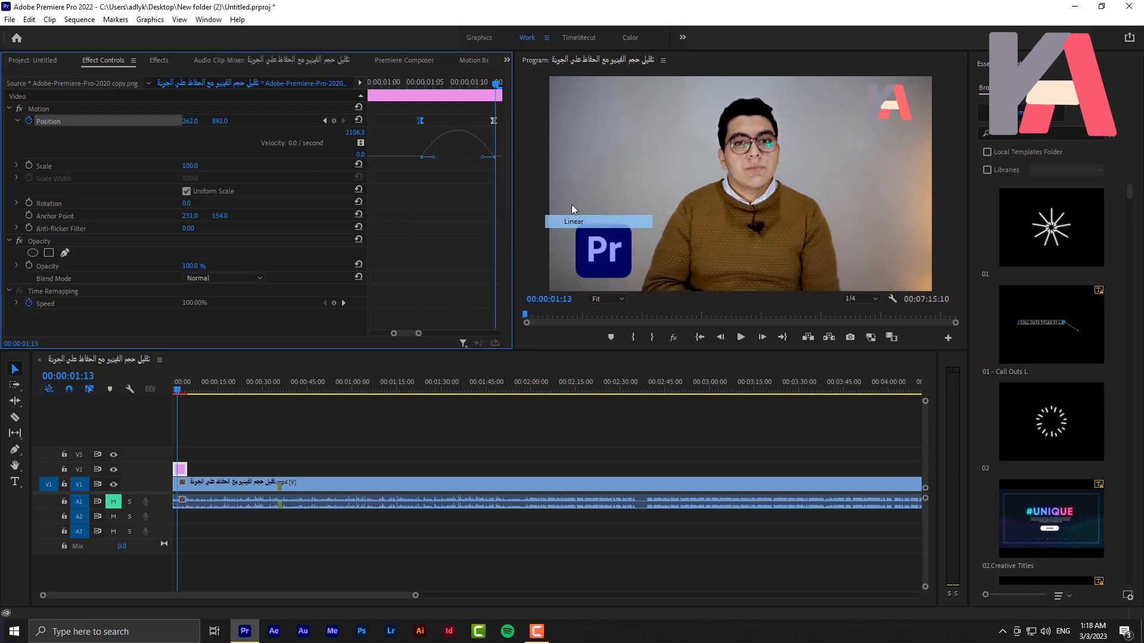
Set the temporal interpolation of the second Position keyframe to Linear and scrub around the start of the slide-in
{"action": "right_click", "coordinate": [493, 122]}
{"action": "mouse_move", "coordinate": [554, 221]}
{"action": "left_click", "coordinate": [648, 222]}
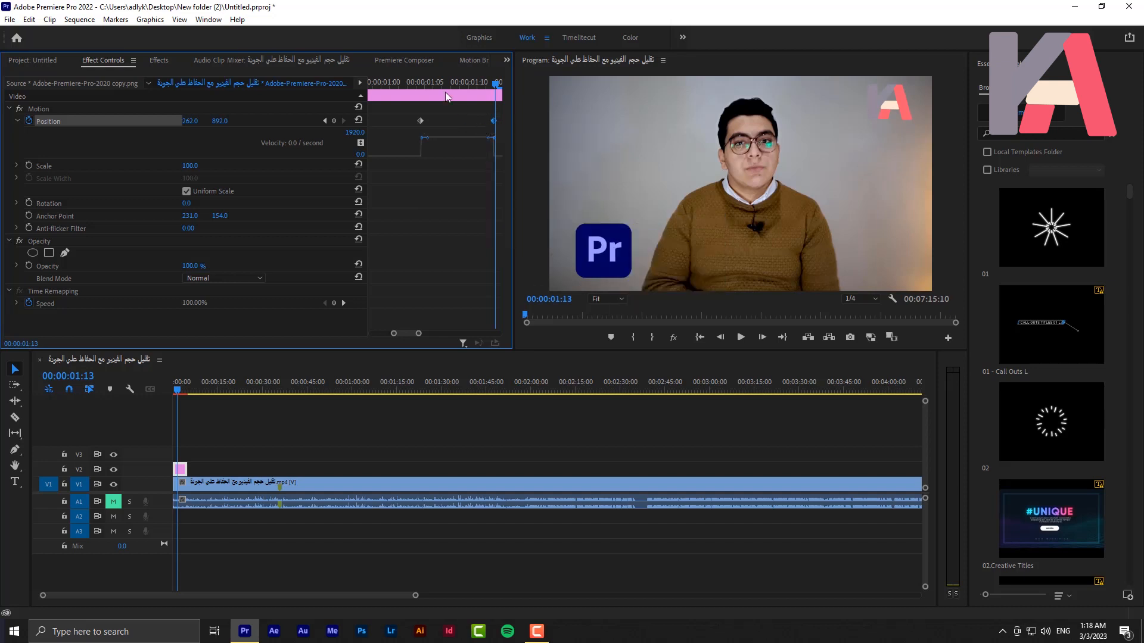
{"action": "left_click", "coordinate": [416, 78]}
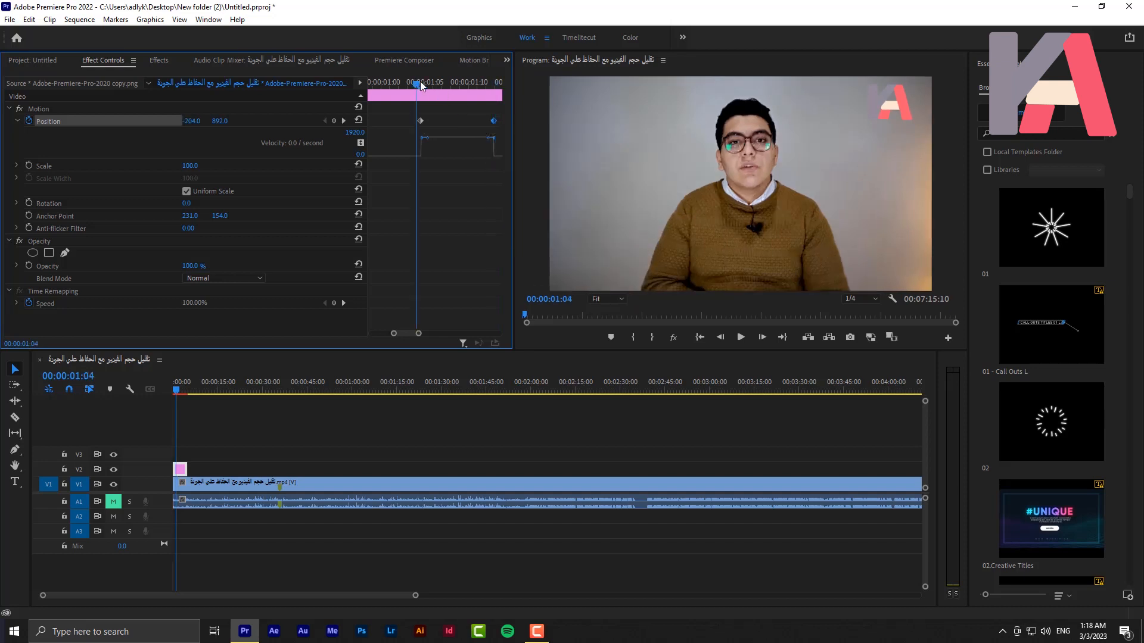
{"action": "mouse_move", "coordinate": [401, 88]}
{"action": "left_mouse_down"}
{"action": "mouse_move", "coordinate": [435, 93]}
{"action": "mouse_move", "coordinate": [408, 90]}
{"action": "left_mouse_up"}
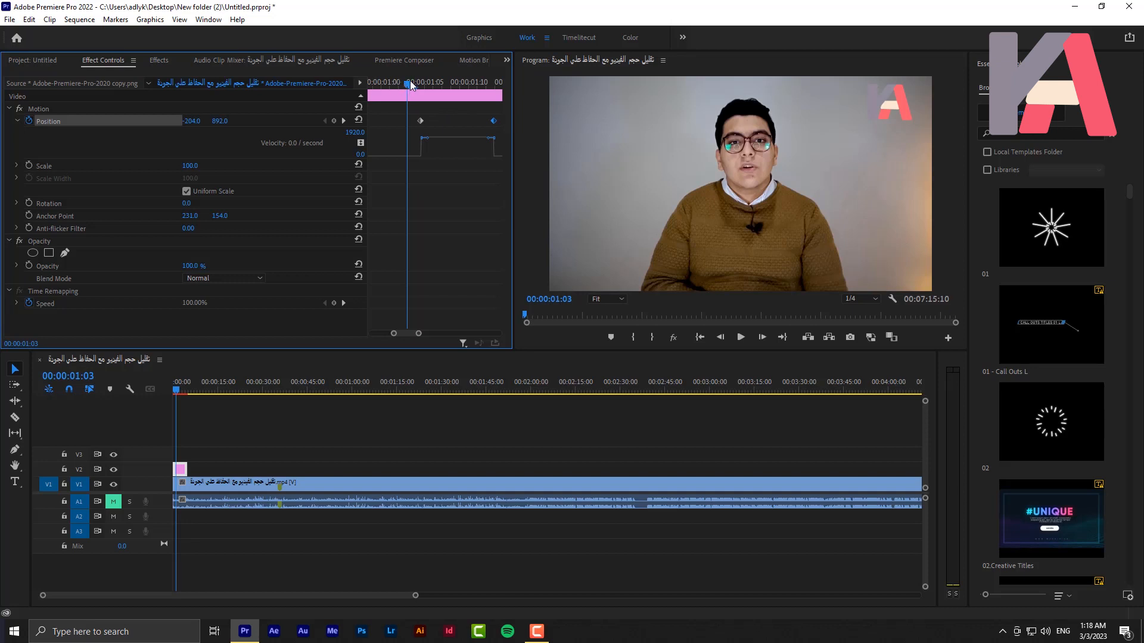
{"action": "left_click_drag", "start_coordinate": [408, 84], "coordinate": [410, 145]}
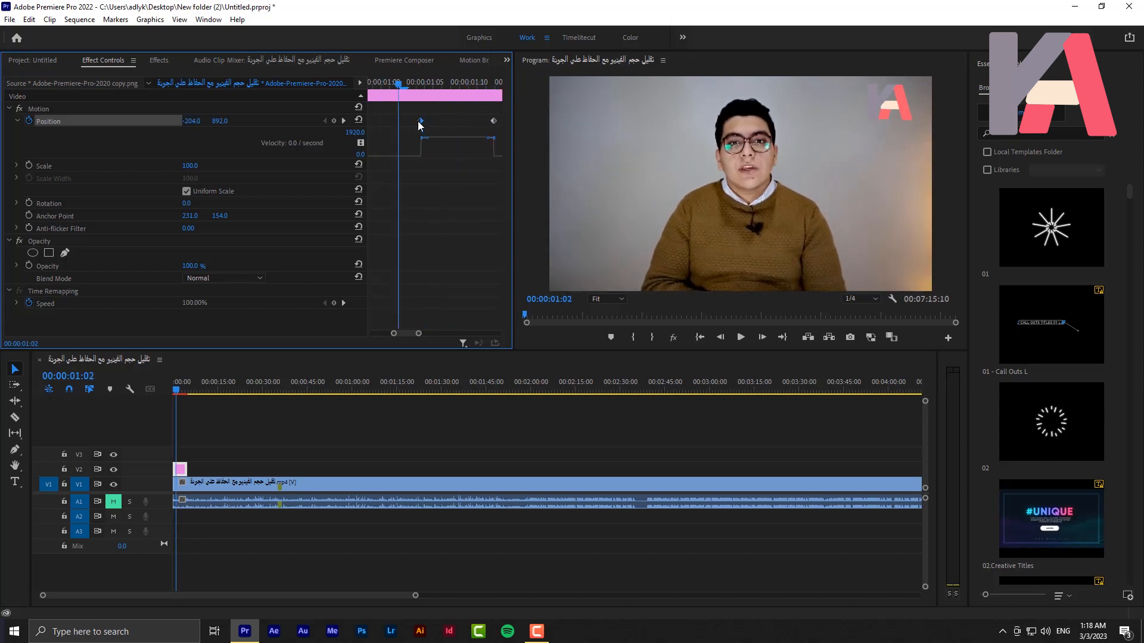
Apply Ease Out to the first Position keyframe and Ease In to the second through temporal interpolation
{"action": "right_click", "coordinate": [419, 121]}
{"action": "mouse_move", "coordinate": [476, 233]}
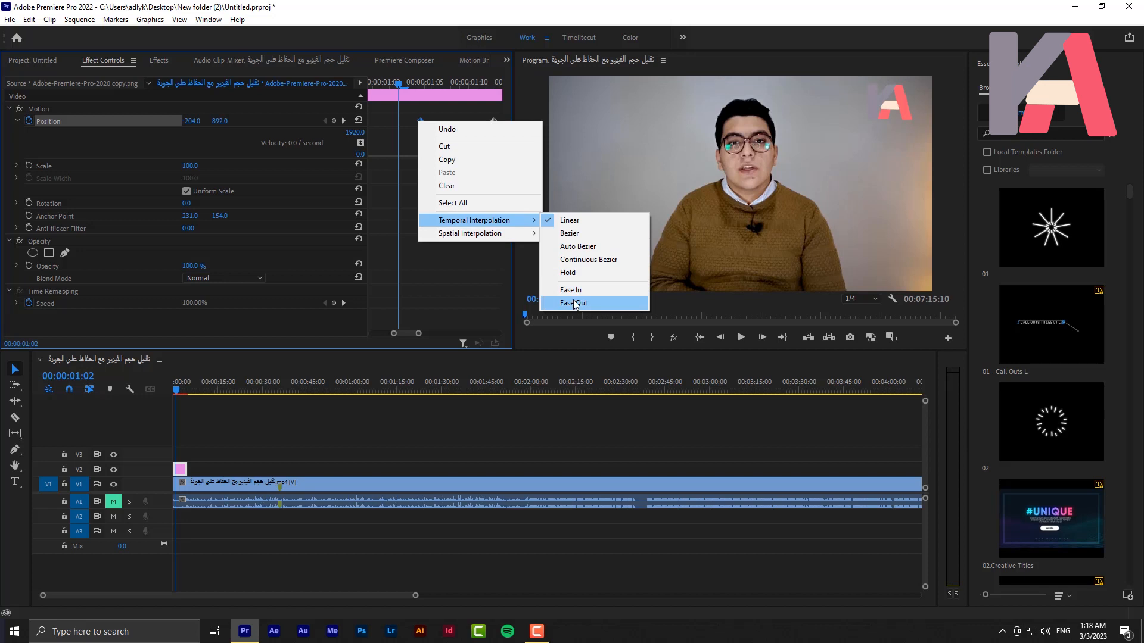
{"action": "left_click", "coordinate": [573, 302]}
{"action": "right_click", "coordinate": [494, 122]}
{"action": "mouse_move", "coordinate": [572, 218]}
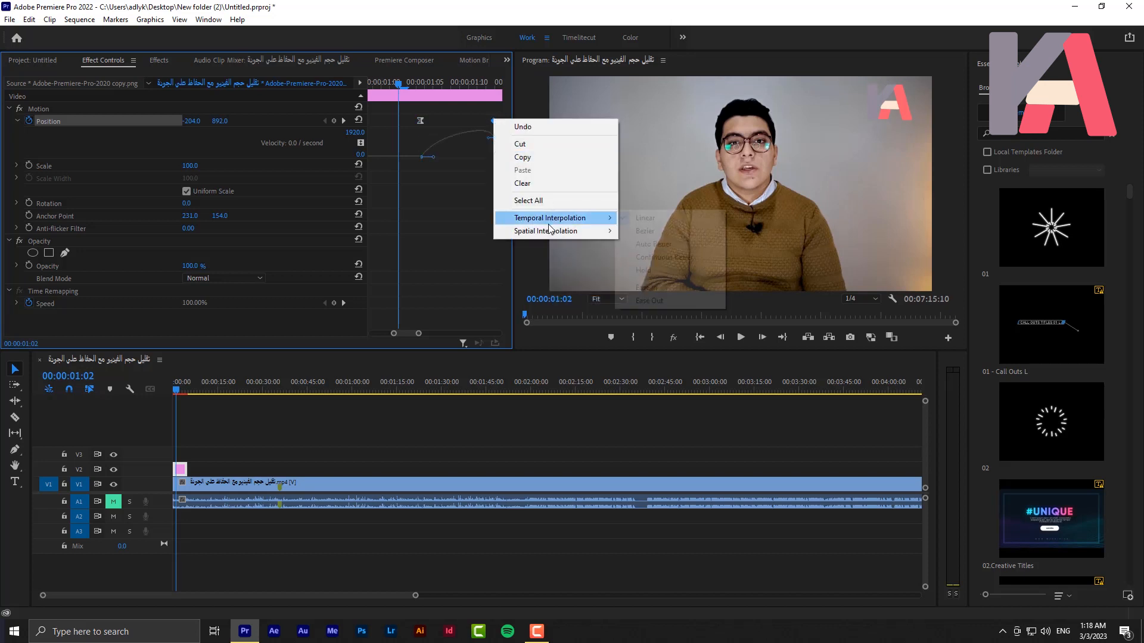
{"action": "left_click", "coordinate": [666, 288]}
{"action": "left_click_drag", "start_coordinate": [398, 81], "coordinate": [407, 81]}
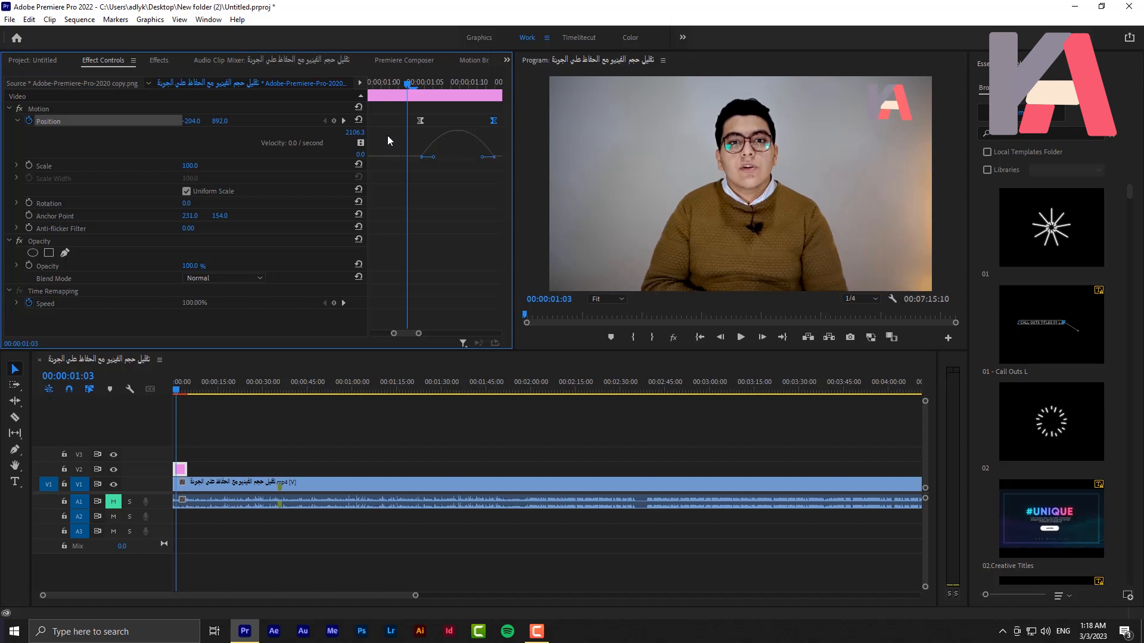
{"action": "key", "text": "ctrl+s"}
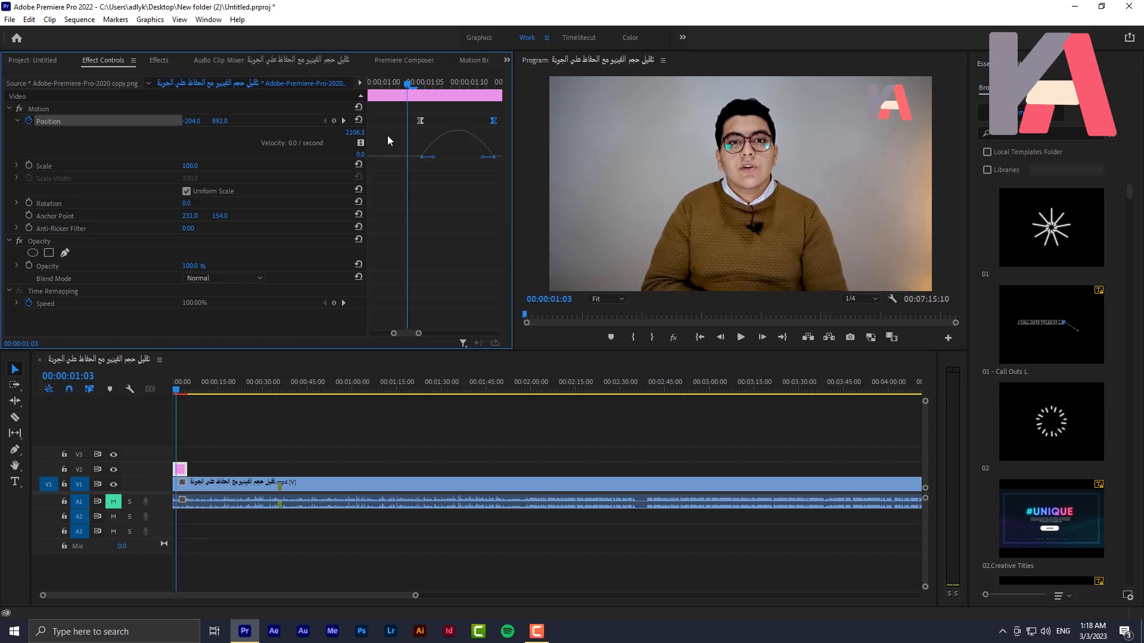
{"action": "left_click_drag", "start_coordinate": [407, 88], "coordinate": [401, 159]}
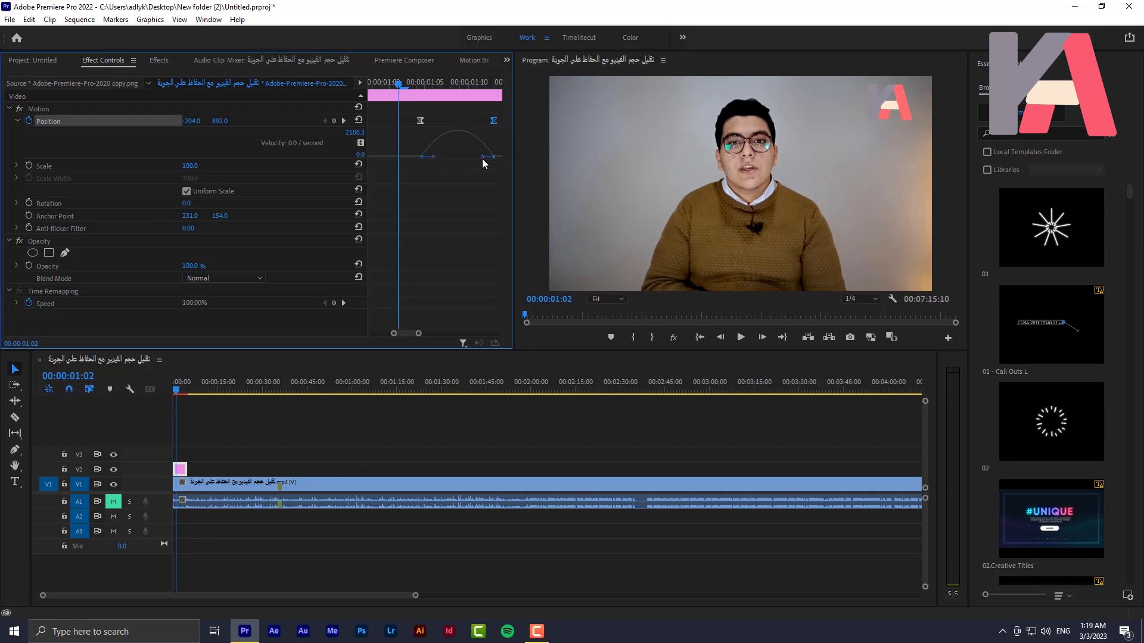
Extend the second Position keyframe's velocity handle toward the first keyframe to shift the speed peak earlier, and preview the slide-in
{"action": "left_click_drag", "start_coordinate": [482, 157], "coordinate": [451, 159]}
{"action": "left_click_drag", "start_coordinate": [400, 87], "coordinate": [401, 138]}
{"action": "left_click", "coordinate": [418, 82]}
{"action": "key", "text": "space"}
{"action": "key", "text": "space"}
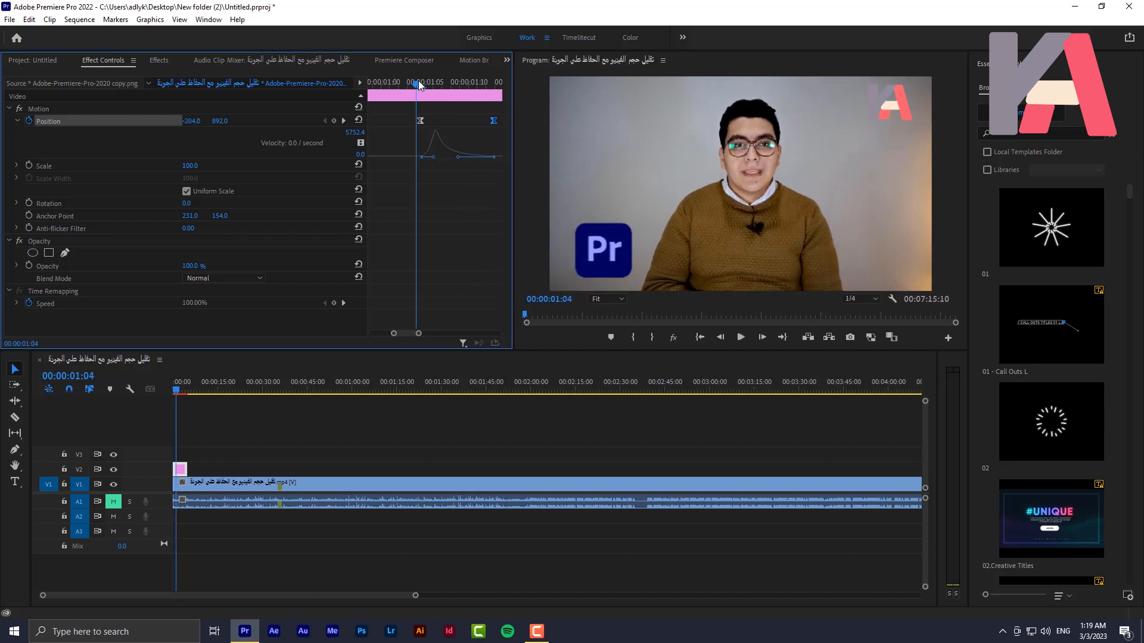
{"action": "key", "text": "space"}
{"action": "left_click_drag", "start_coordinate": [409, 82], "coordinate": [425, 99]}
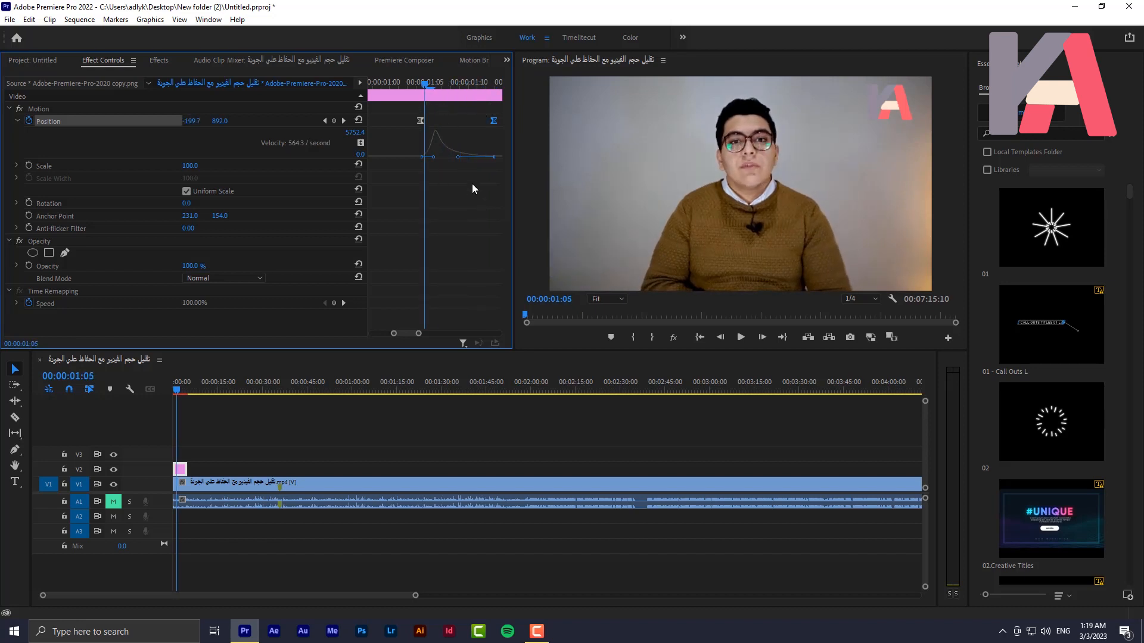
Extend the first Position keyframe's velocity handle toward the middle so the velocity graph forms a sharp central peak
{"action": "left_click", "coordinate": [434, 160]}
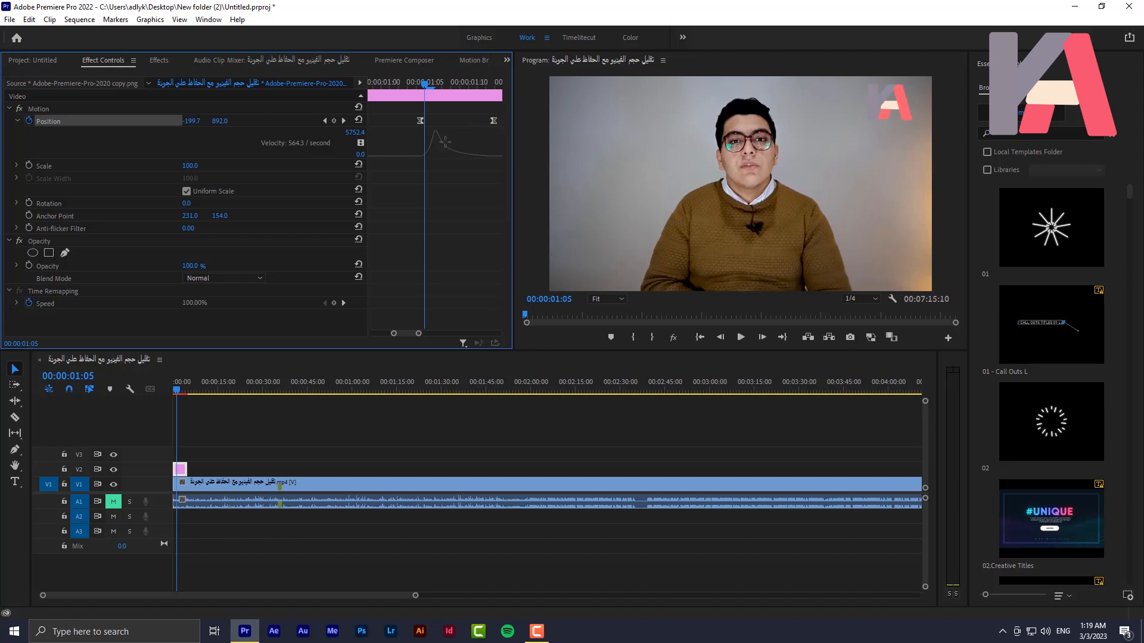
{"action": "left_click", "coordinate": [420, 120]}
{"action": "left_click_drag", "start_coordinate": [407, 114], "coordinate": [501, 140]}
{"action": "left_click_drag", "start_coordinate": [433, 157], "coordinate": [463, 157]}
{"action": "left_click_drag", "start_coordinate": [428, 84], "coordinate": [423, 129]}
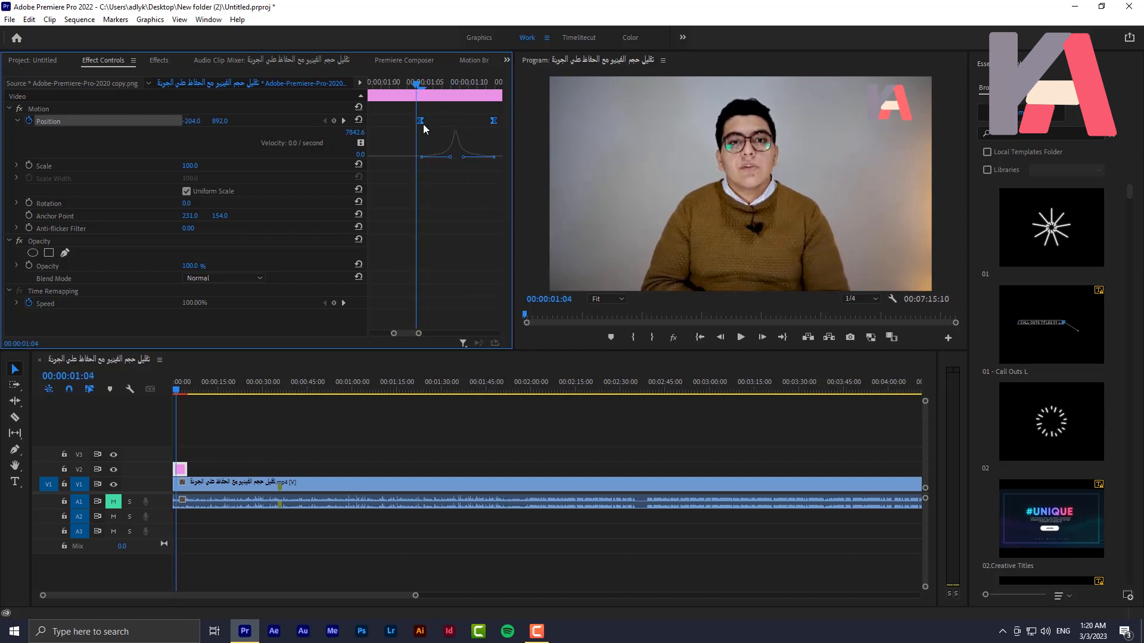
Play back the logo slide-in repeatedly from 00:00:01:04 to check the reshaped easing
{"action": "left_click", "coordinate": [740, 337]}
{"action": "key", "text": "space"}
{"action": "left_click", "coordinate": [414, 83]}
{"action": "key", "text": "space"}
{"action": "key", "text": "space"}
{"action": "left_click", "coordinate": [414, 83]}
{"action": "key", "text": "space"}
{"action": "key", "text": "space"}
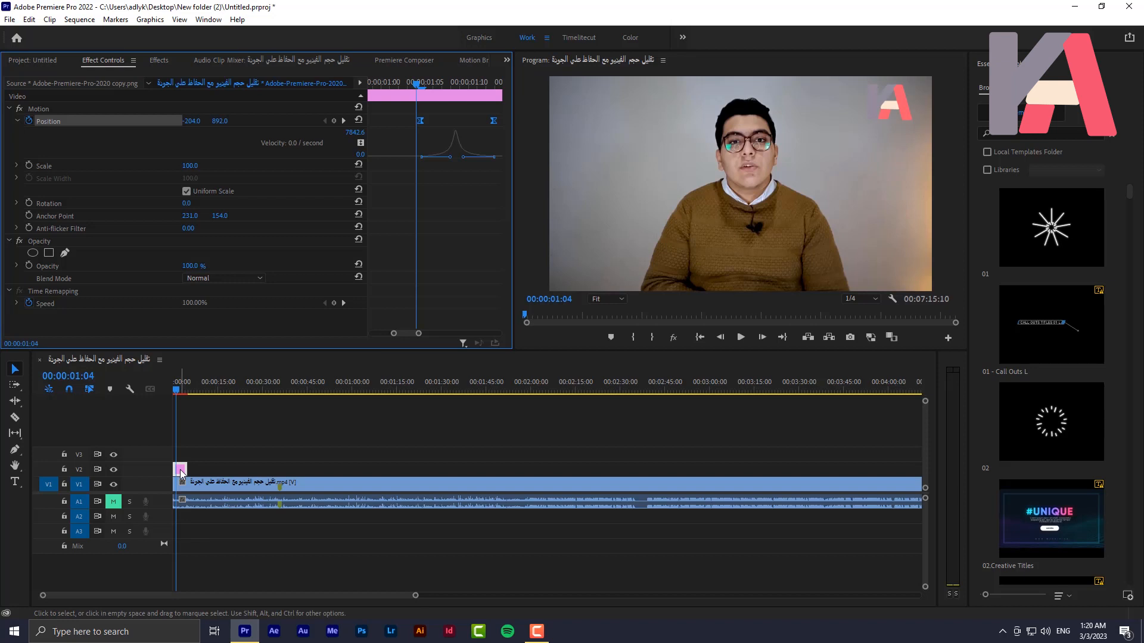
Duplicate the logo clip onto track V3 and set the copy's vertical Position to 451 at the keyframe at 00:00:01:12
{"action": "left_click_drag", "start_coordinate": [182, 473], "coordinate": [180, 457]}
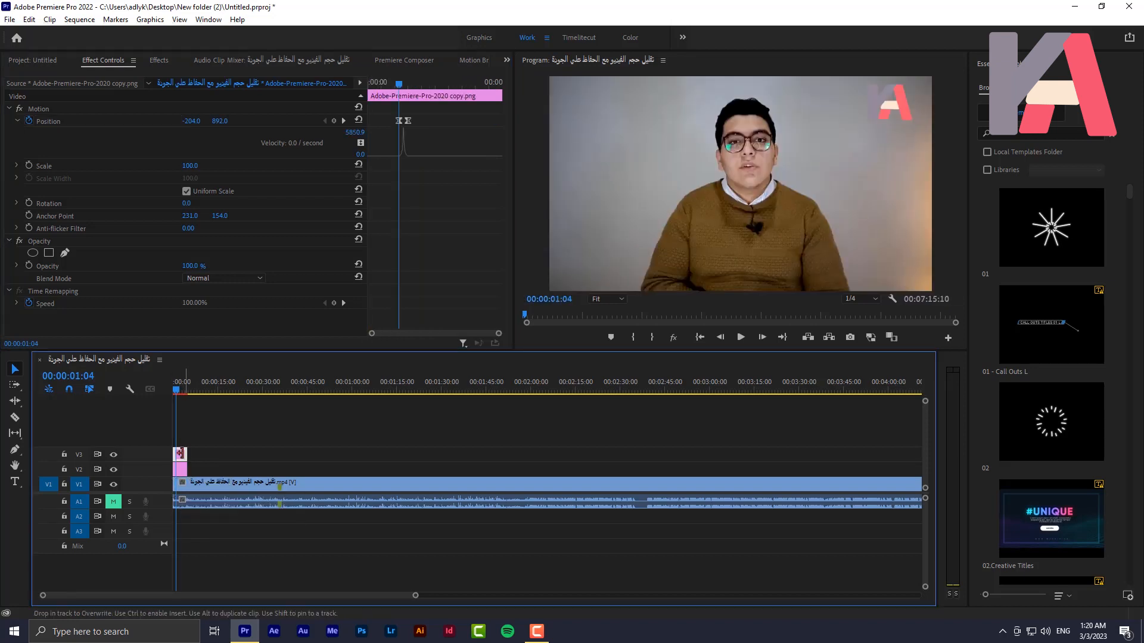
{"action": "left_click_drag", "start_coordinate": [398, 85], "coordinate": [409, 95]}
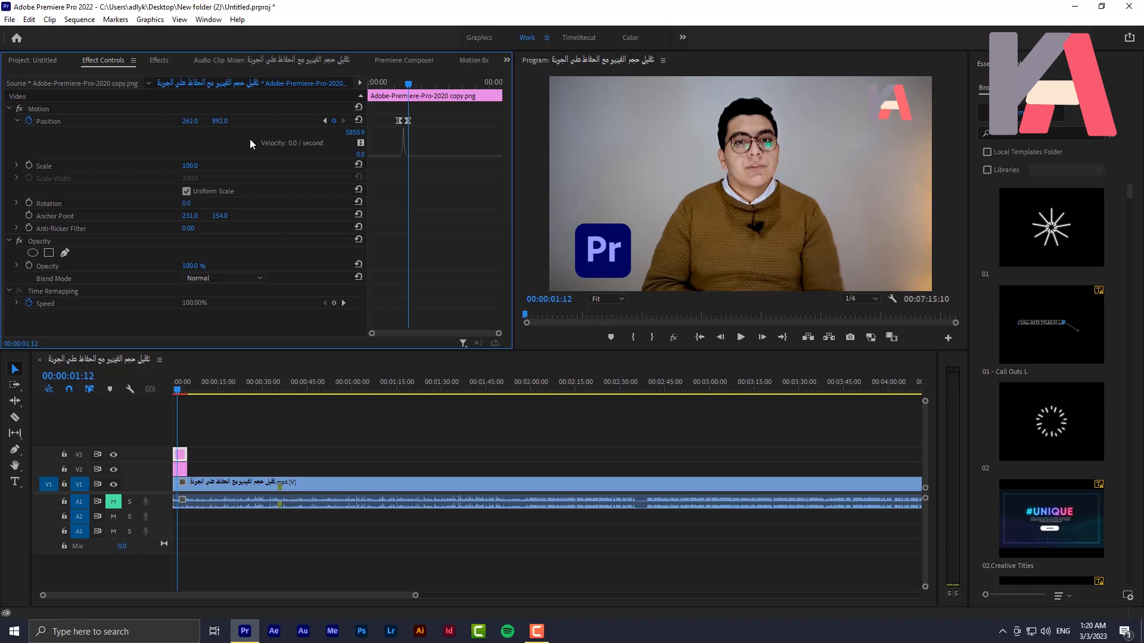
{"action": "left_click_drag", "start_coordinate": [226, 123], "coordinate": [6, 122]}
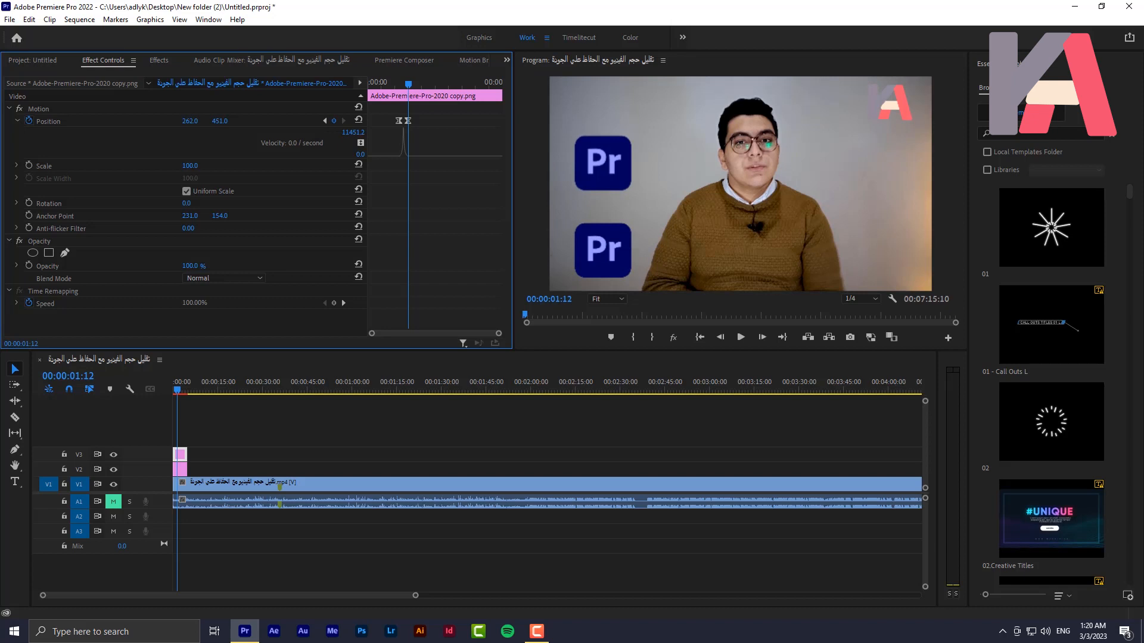
Copy the vertical Position value 451 into the V3 logo's first keyframe at 00:00:01:04
{"action": "left_click", "coordinate": [225, 122]}
{"action": "right_click", "coordinate": [226, 122]}
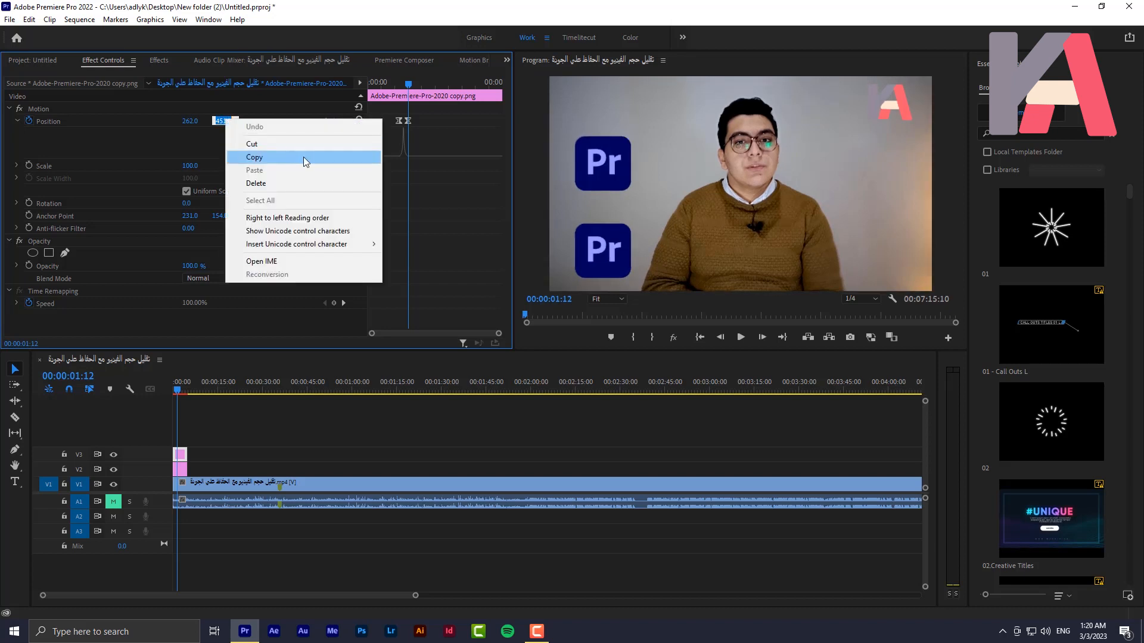
{"action": "left_click", "coordinate": [303, 156]}
{"action": "right_click", "coordinate": [233, 119]}
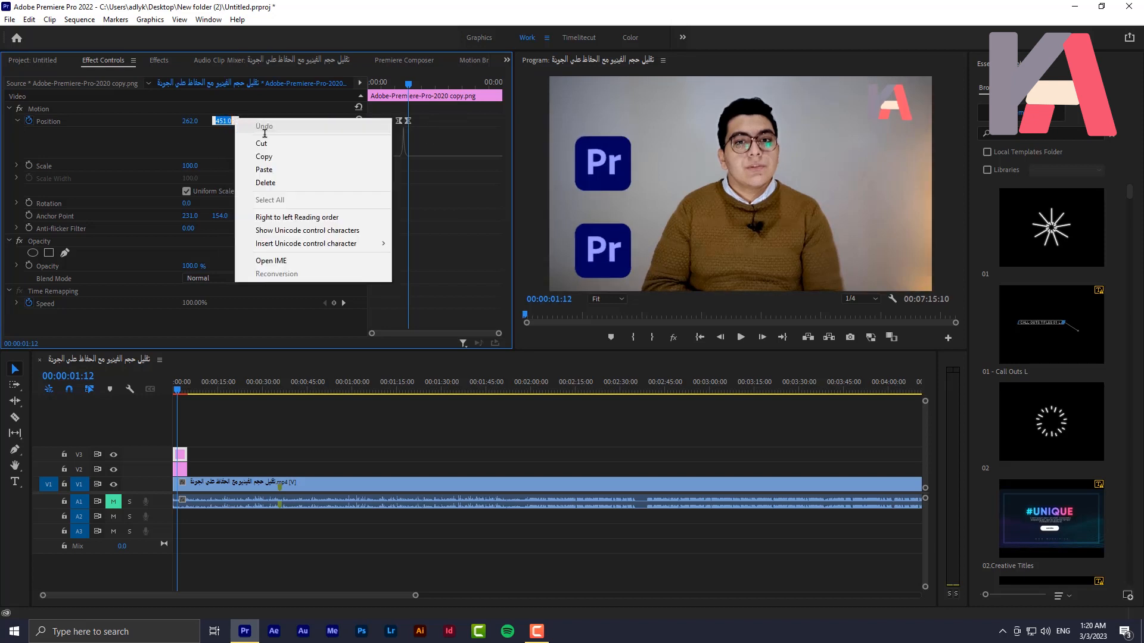
{"action": "left_click", "coordinate": [267, 155]}
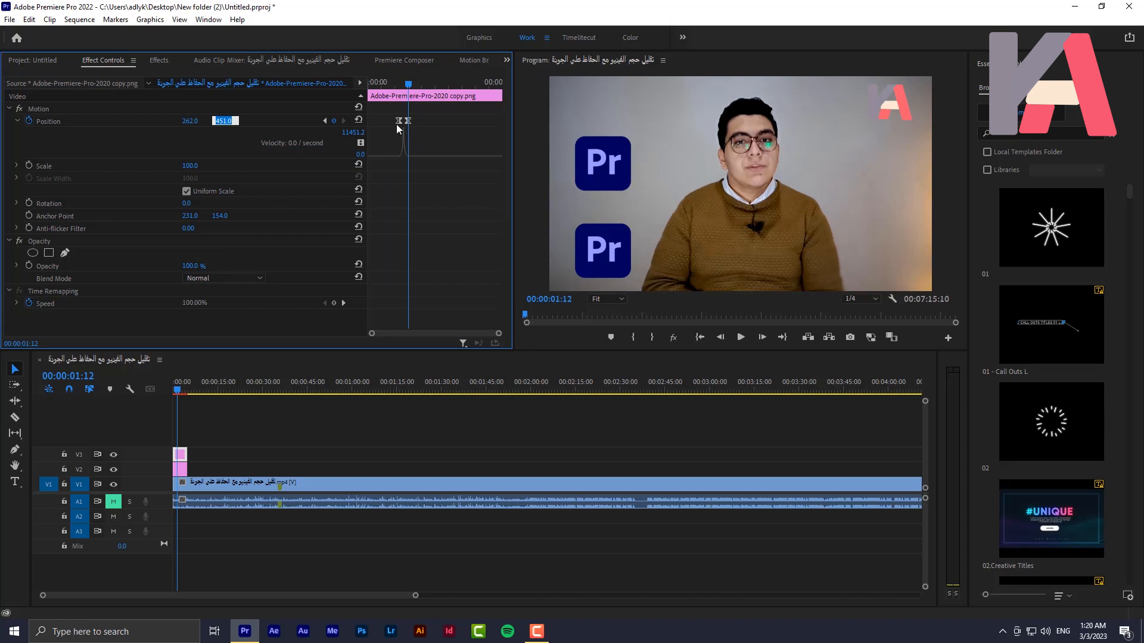
{"action": "left_click", "coordinate": [399, 85]}
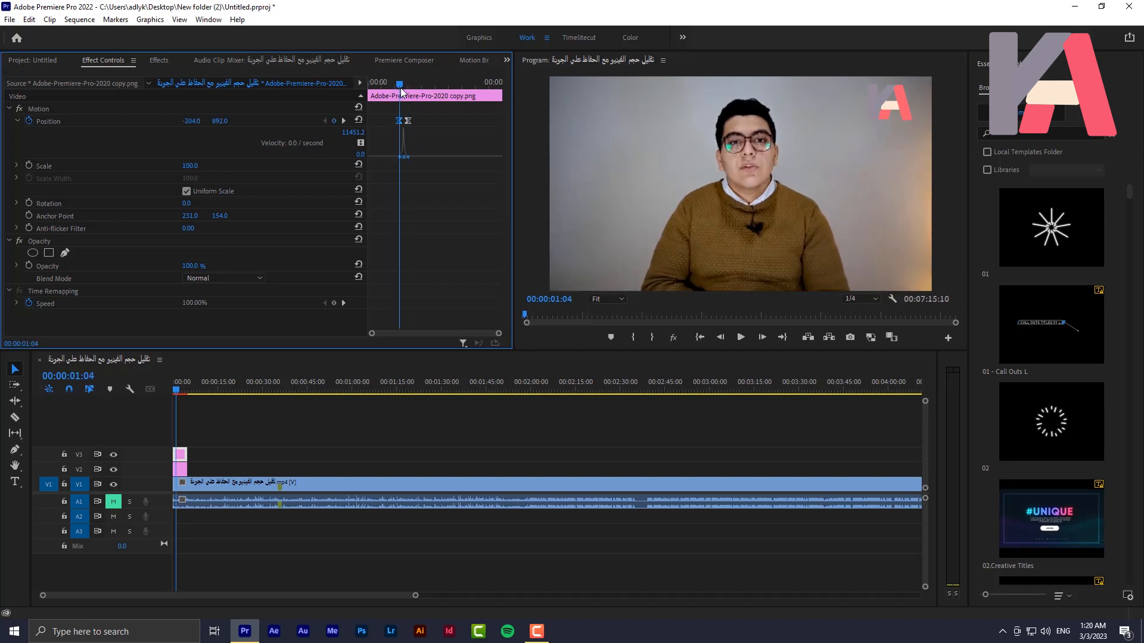
{"action": "right_click", "coordinate": [222, 124]}
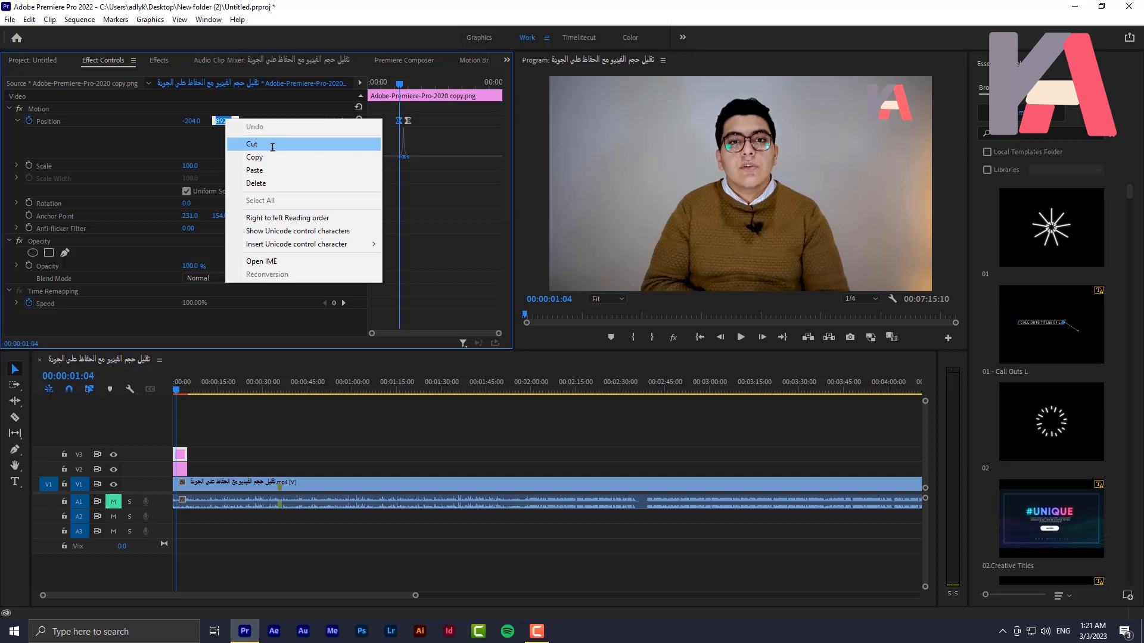
{"action": "left_click", "coordinate": [268, 170]}
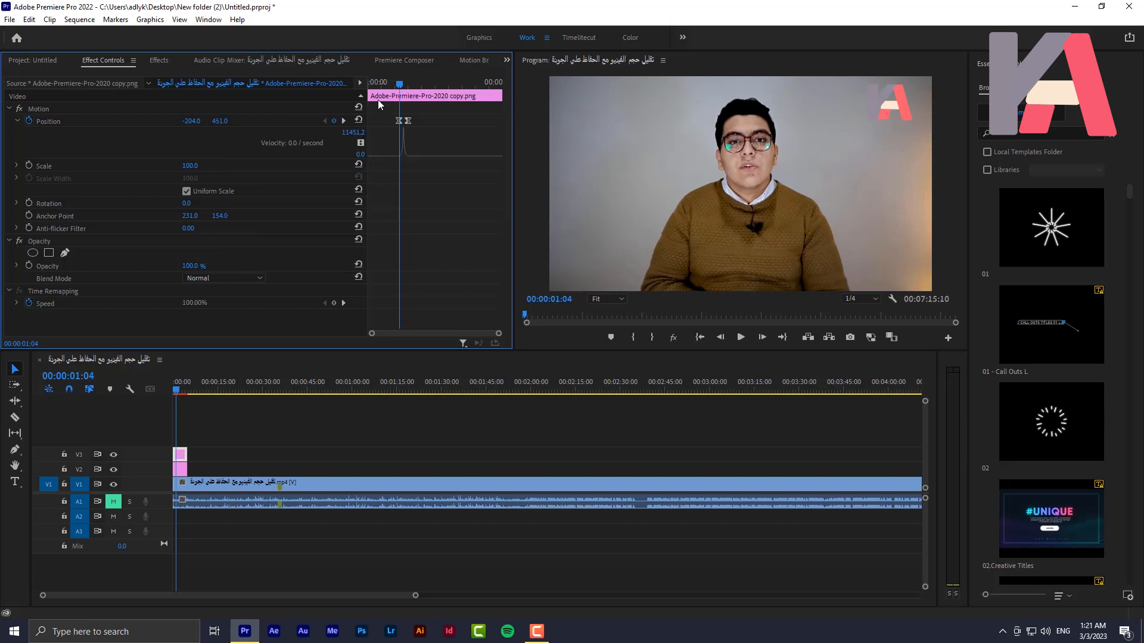
Set the temporal interpolation of both Position keyframes on the V3 logo to Linear
{"action": "left_click_drag", "start_coordinate": [389, 82], "coordinate": [402, 85]}
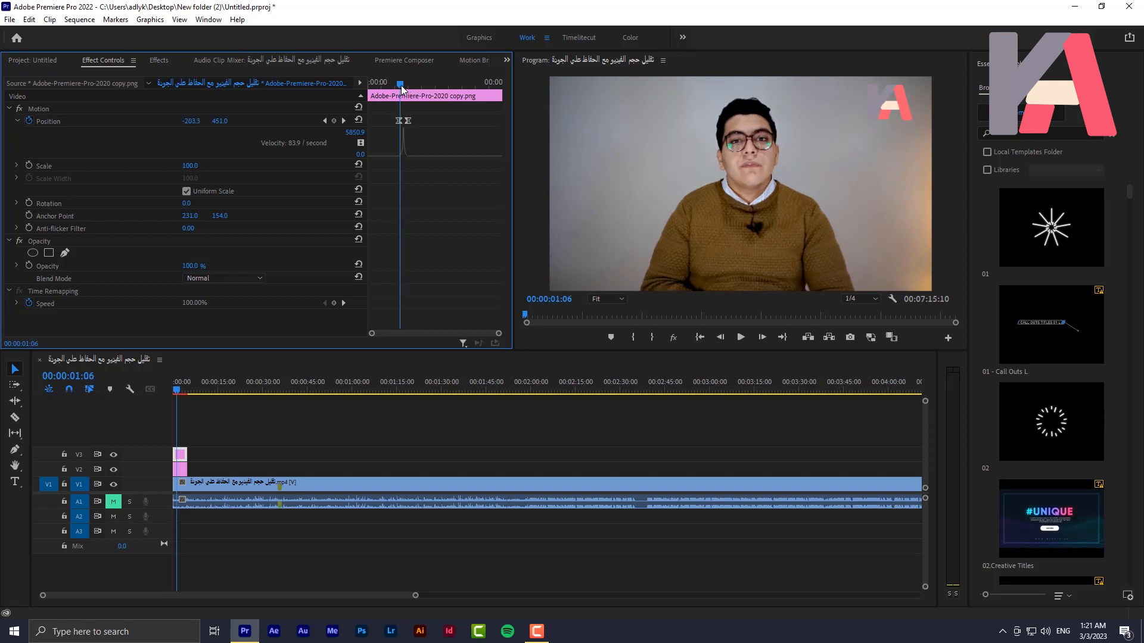
{"action": "right_click", "coordinate": [403, 122]}
{"action": "mouse_move", "coordinate": [453, 219]}
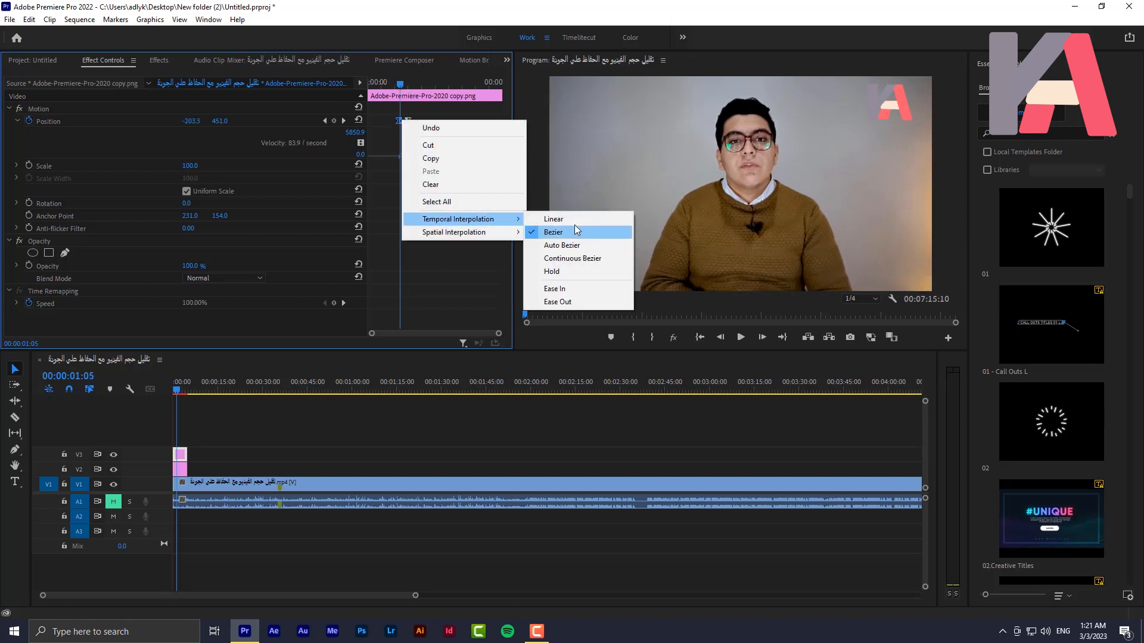
{"action": "left_click", "coordinate": [563, 218]}
{"action": "right_click", "coordinate": [410, 120]}
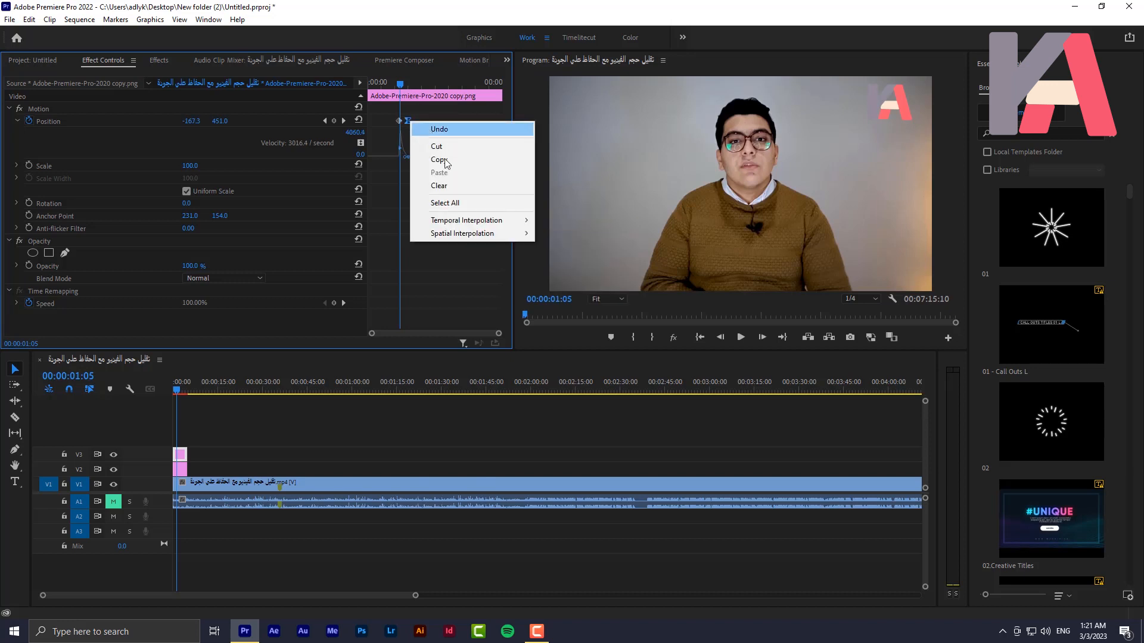
{"action": "mouse_move", "coordinate": [465, 220]}
{"action": "left_click", "coordinate": [562, 220]}
Play back the sequence around 00:00:01:00 to compare the linear V3 logo motion with the eased V2 logo motion
{"action": "mouse_move", "coordinate": [393, 86]}
{"action": "left_mouse_down"}
{"action": "mouse_move", "coordinate": [411, 95]}
{"action": "mouse_move", "coordinate": [398, 93]}
{"action": "left_mouse_up"}
{"action": "key", "text": "space"}
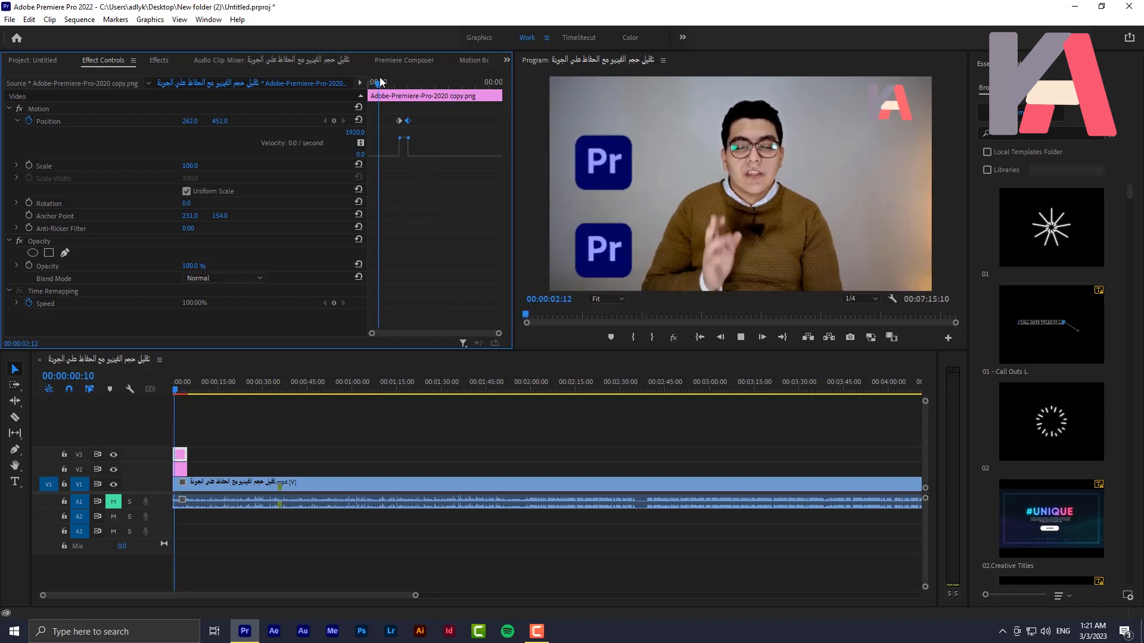
{"action": "key", "text": "space"}
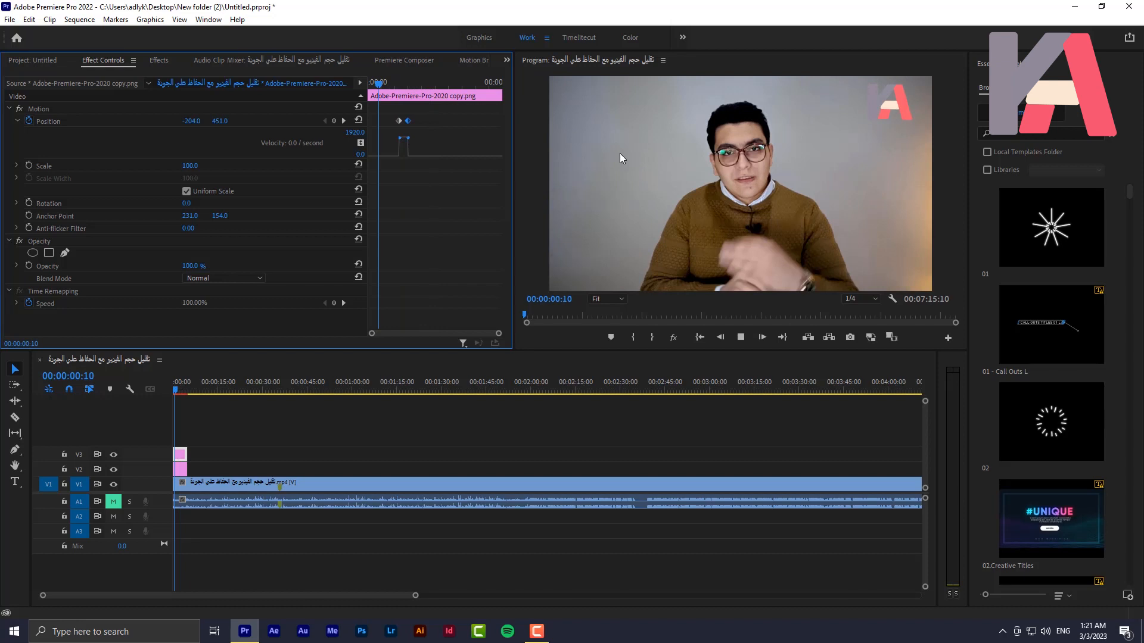
{"action": "left_click", "coordinate": [395, 83]}
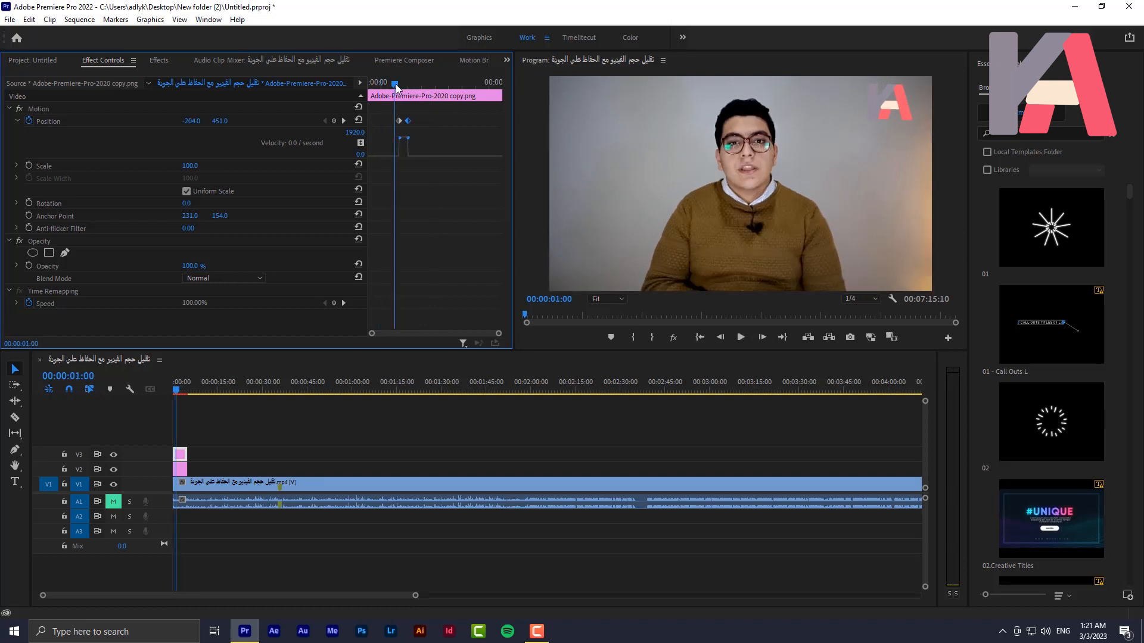
{"action": "left_click", "coordinate": [393, 83]}
{"action": "mouse_move", "coordinate": [394, 83]}
{"action": "left_mouse_down"}
{"action": "mouse_move", "coordinate": [405, 92]}
{"action": "mouse_move", "coordinate": [392, 94]}
{"action": "mouse_move", "coordinate": [410, 91]}
{"action": "mouse_move", "coordinate": [376, 88]}
{"action": "mouse_move", "coordinate": [386, 88]}
{"action": "left_mouse_up"}
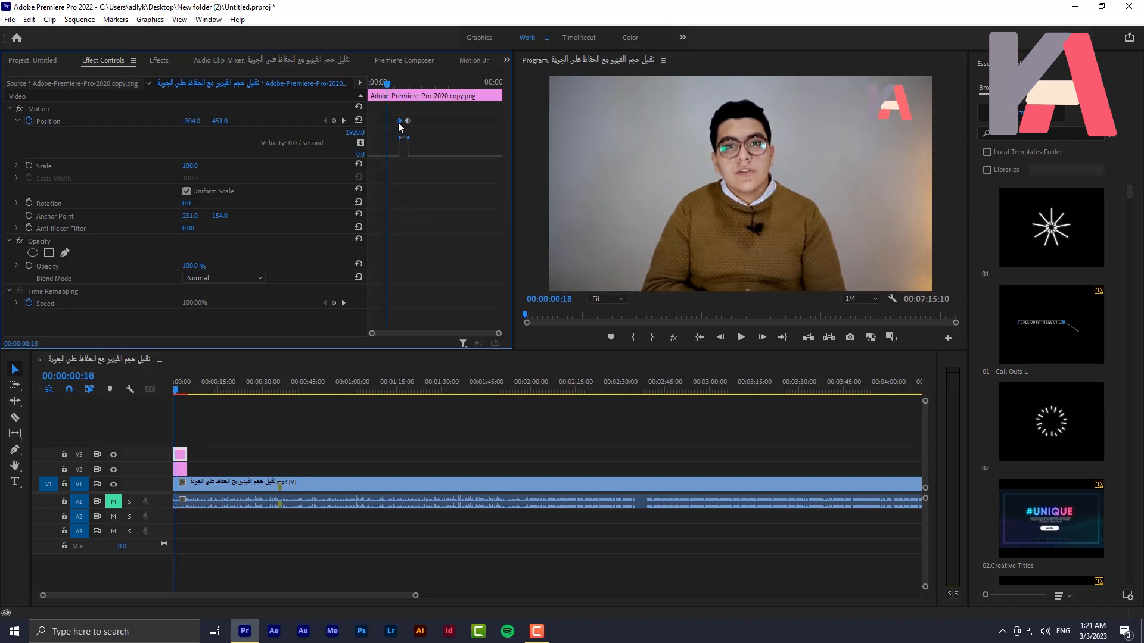
{"action": "right_click", "coordinate": [398, 122]}
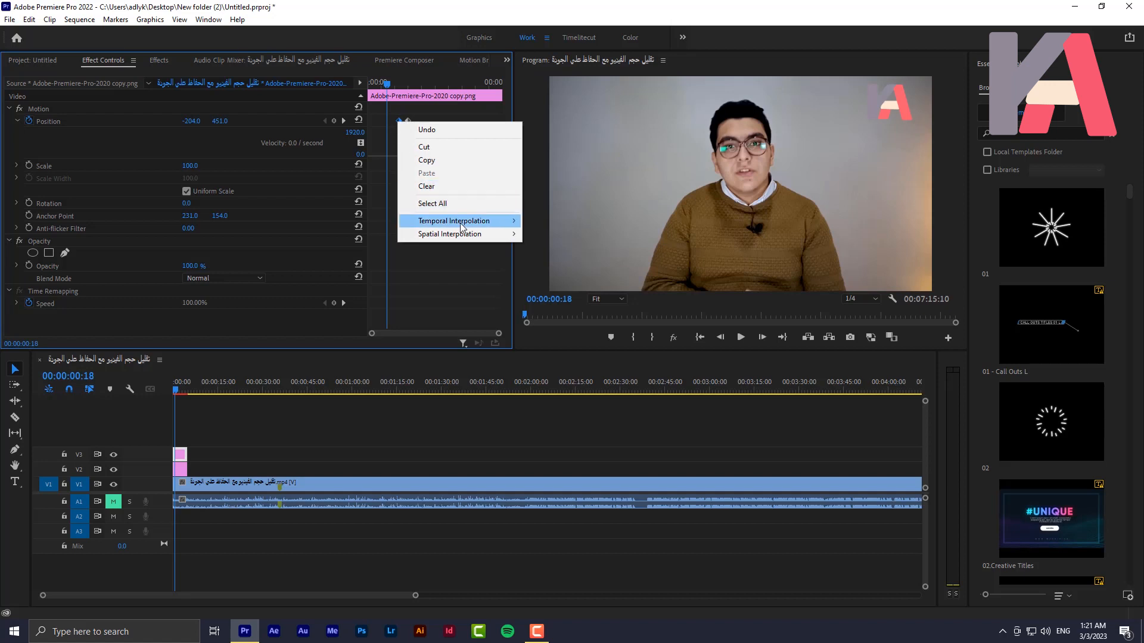
{"action": "left_click", "coordinate": [392, 279]}
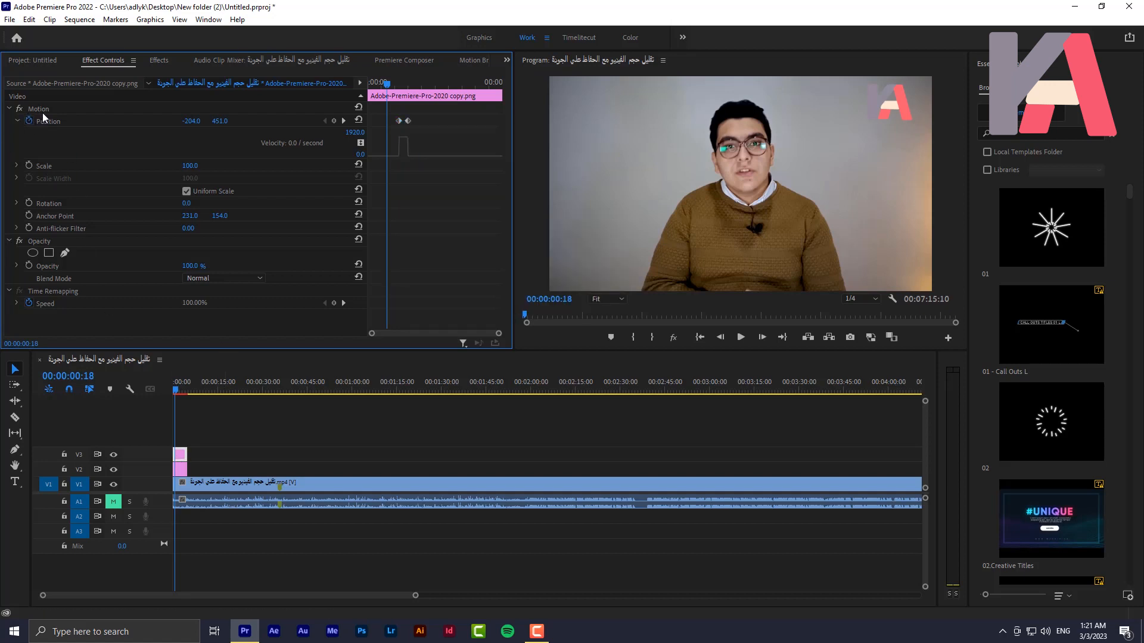
Disable Position animation on the V3 logo at 00:00:01:23, confirming deletion of its keyframes, and return to the sequence start
{"action": "left_click_drag", "start_coordinate": [385, 84], "coordinate": [418, 97]}
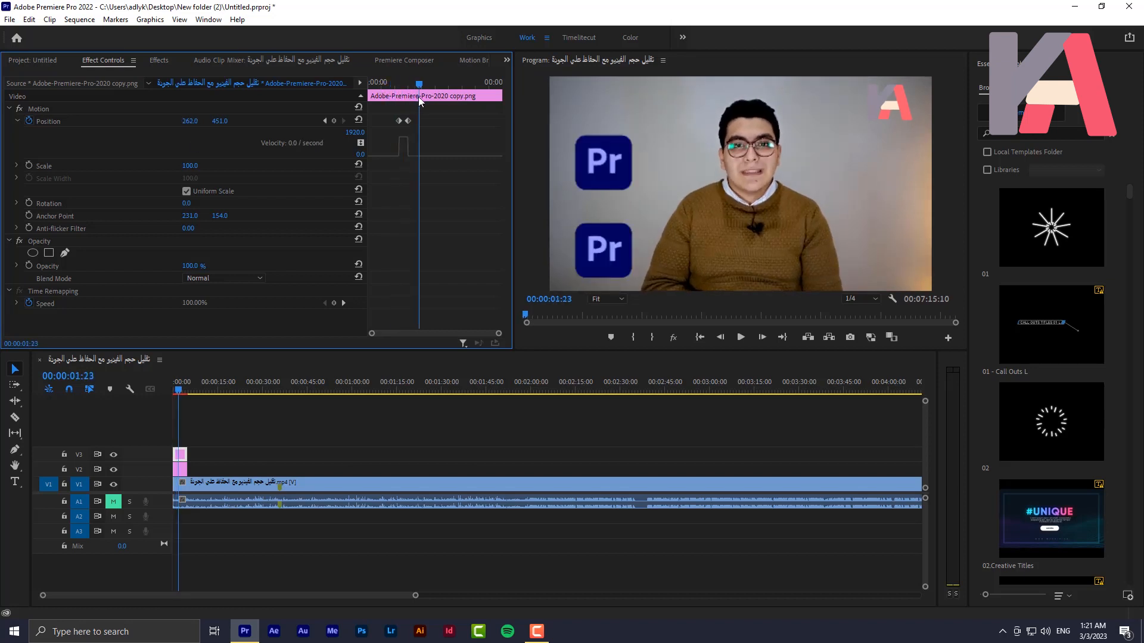
{"action": "left_click", "coordinate": [29, 121]}
{"action": "left_click", "coordinate": [606, 329]}
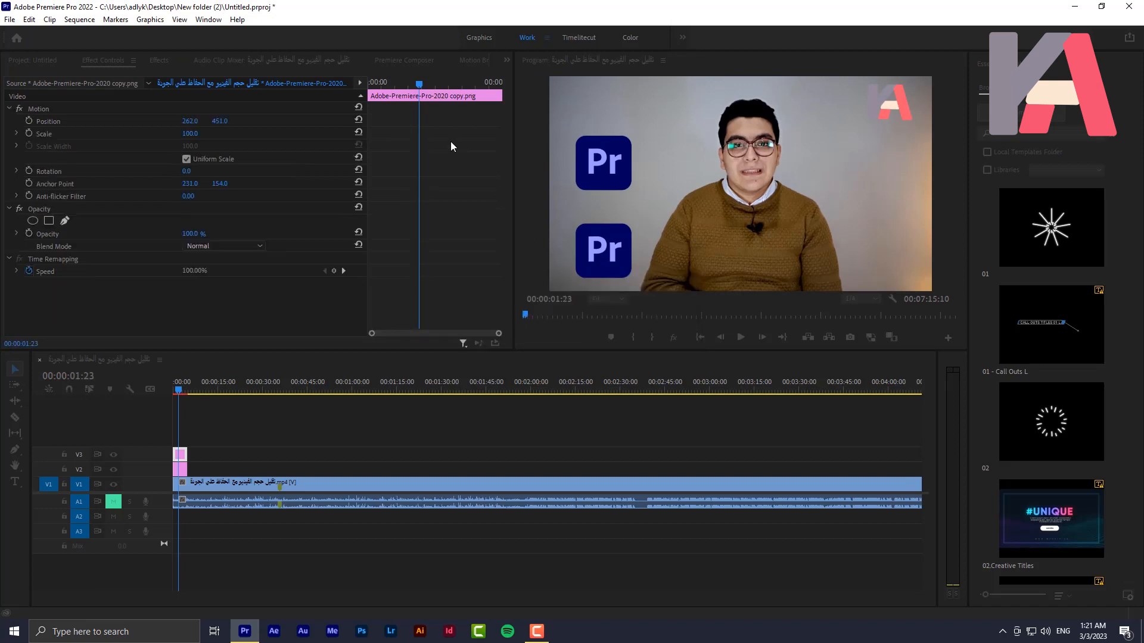
{"action": "left_click_drag", "start_coordinate": [418, 88], "coordinate": [362, 104]}
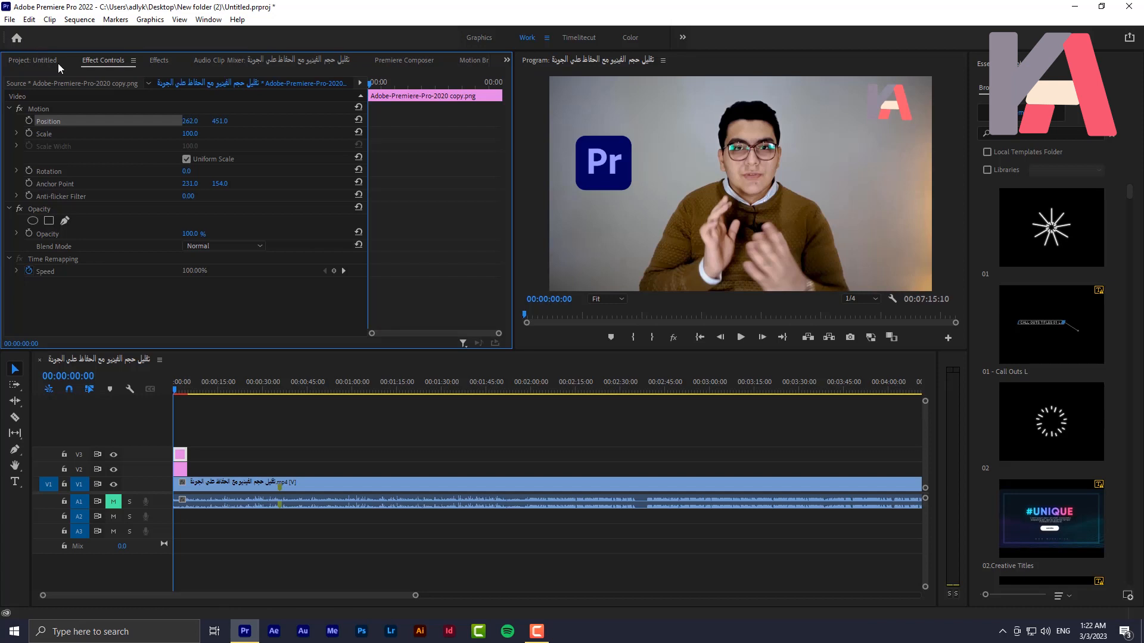
Find the Transform video effect, apply it to the V3 logo clip, and select it in the clip's effect settings
{"action": "left_click", "coordinate": [162, 59]}
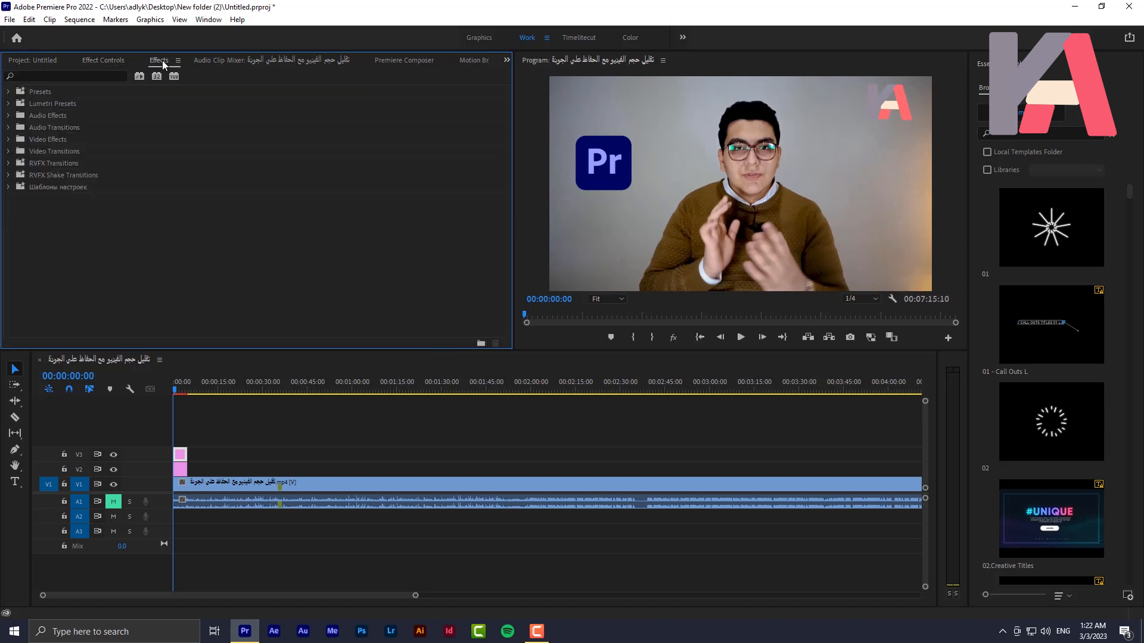
{"action": "left_click", "coordinate": [82, 76]}
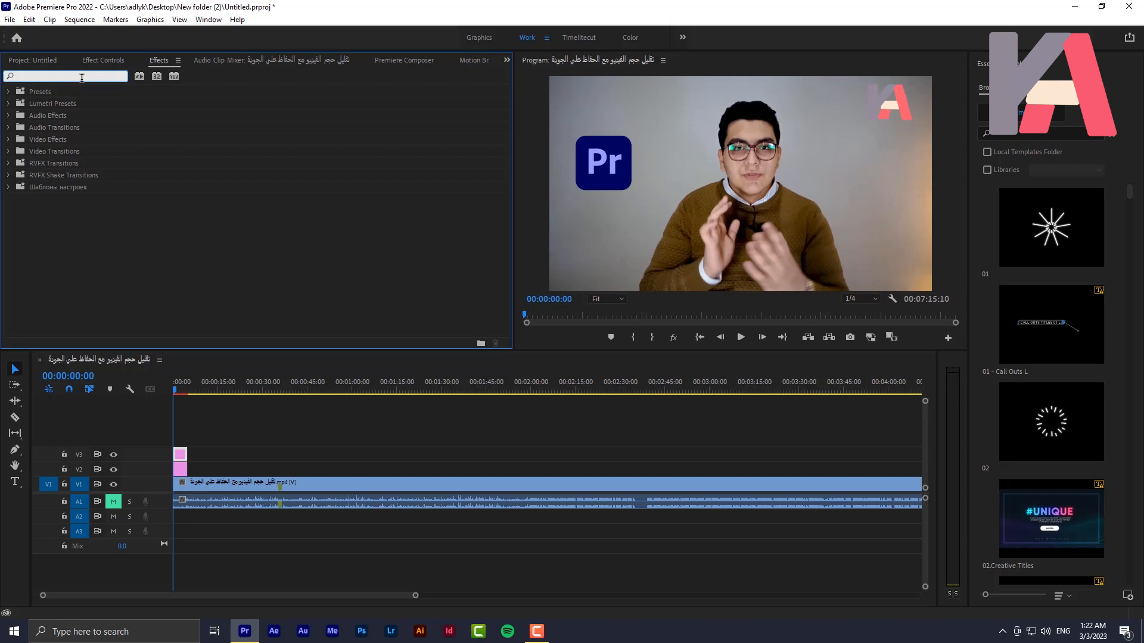
{"action": "type", "text": "transf"}
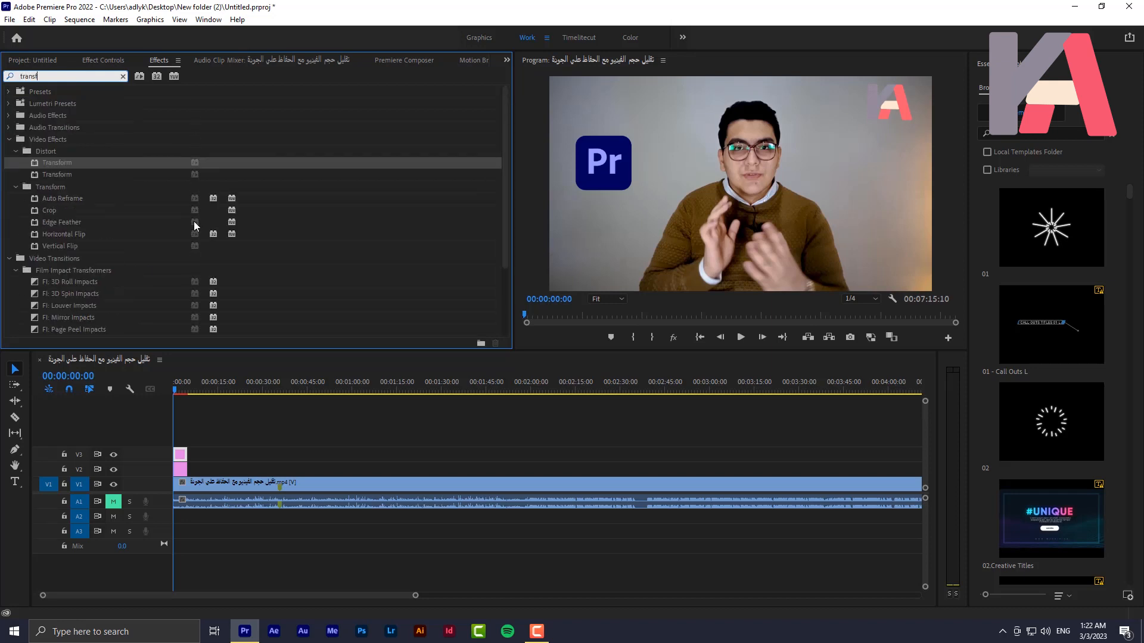
{"action": "left_click_drag", "start_coordinate": [47, 162], "coordinate": [180, 456]}
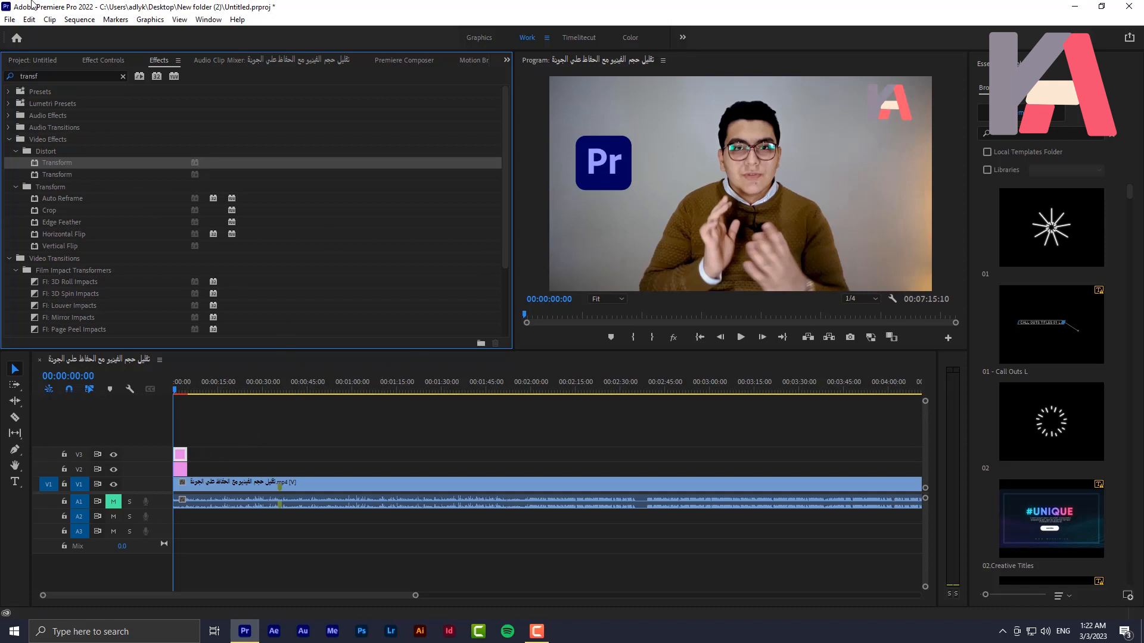
{"action": "left_click", "coordinate": [106, 63]}
{"action": "left_click", "coordinate": [70, 286]}
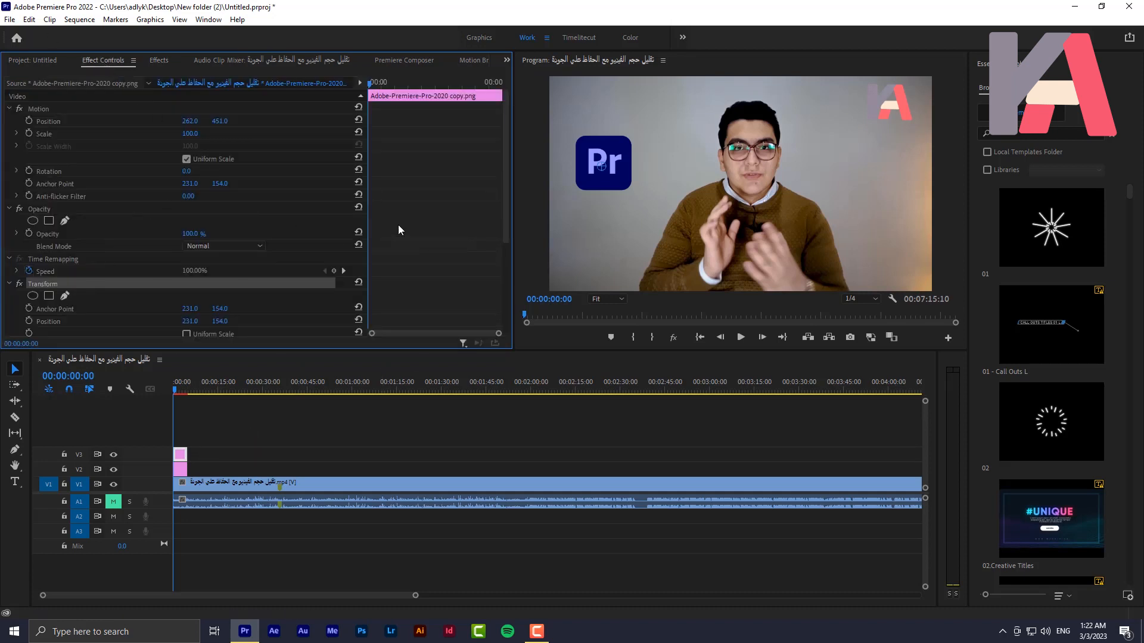
Compare the Transform effect's properties with the V3 logo's built-in Motion properties
{"action": "scroll", "coordinate": [423, 198], "scroll_direction": "down", "scroll_amount": 3}
{"action": "scroll", "coordinate": [423, 198], "scroll_direction": "down", "scroll_amount": 2}
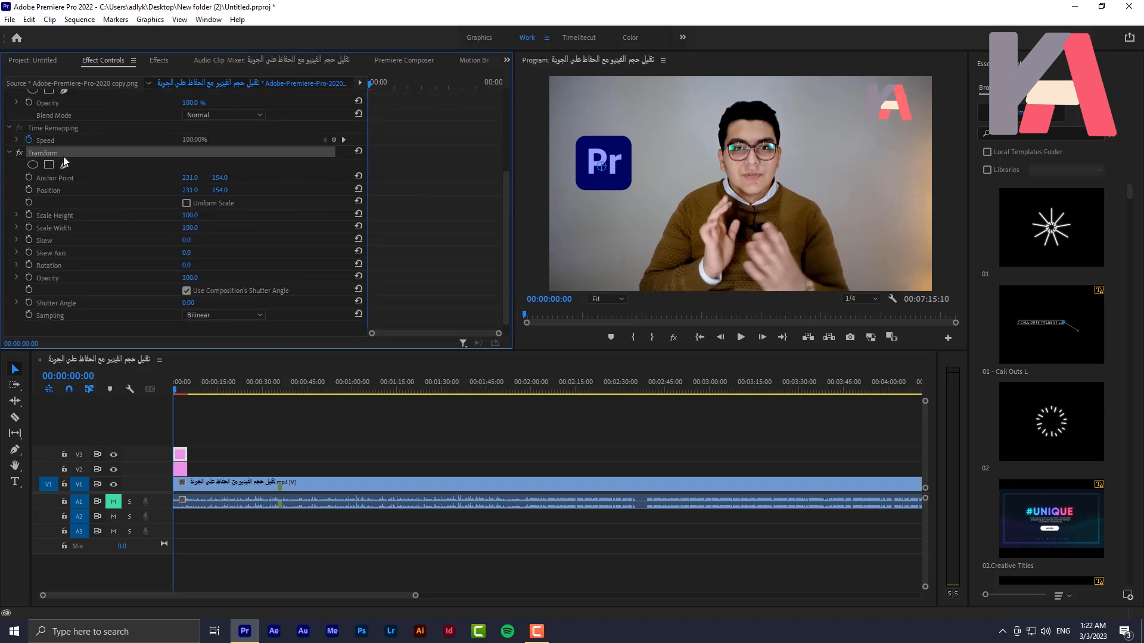
{"action": "scroll", "coordinate": [53, 156], "scroll_direction": "up", "scroll_amount": 5}
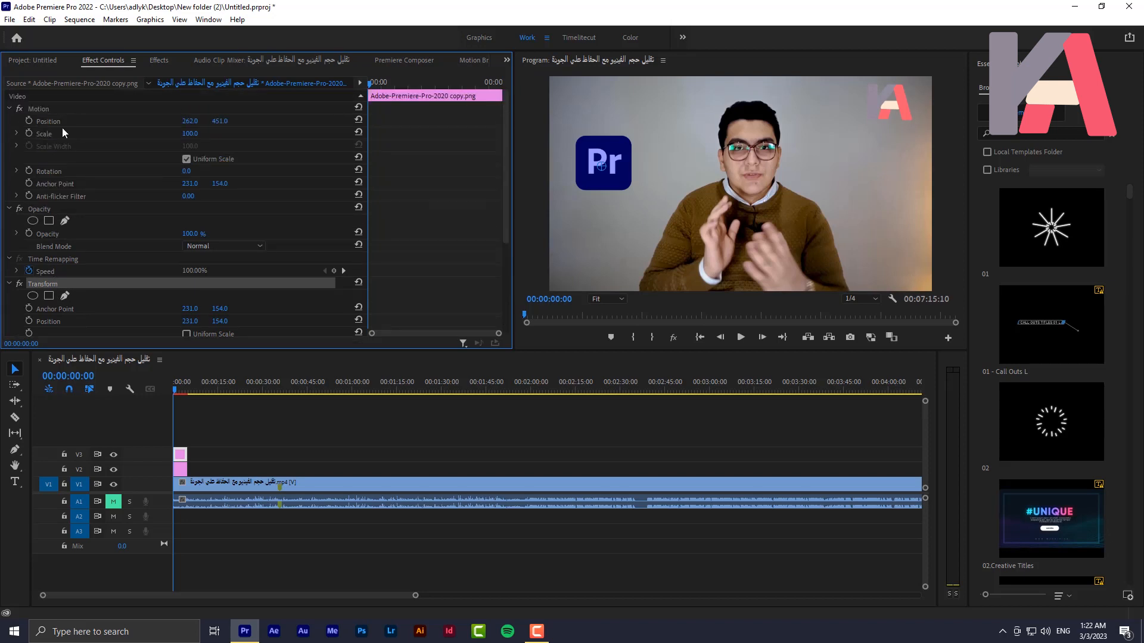
{"action": "left_click", "coordinate": [59, 110]}
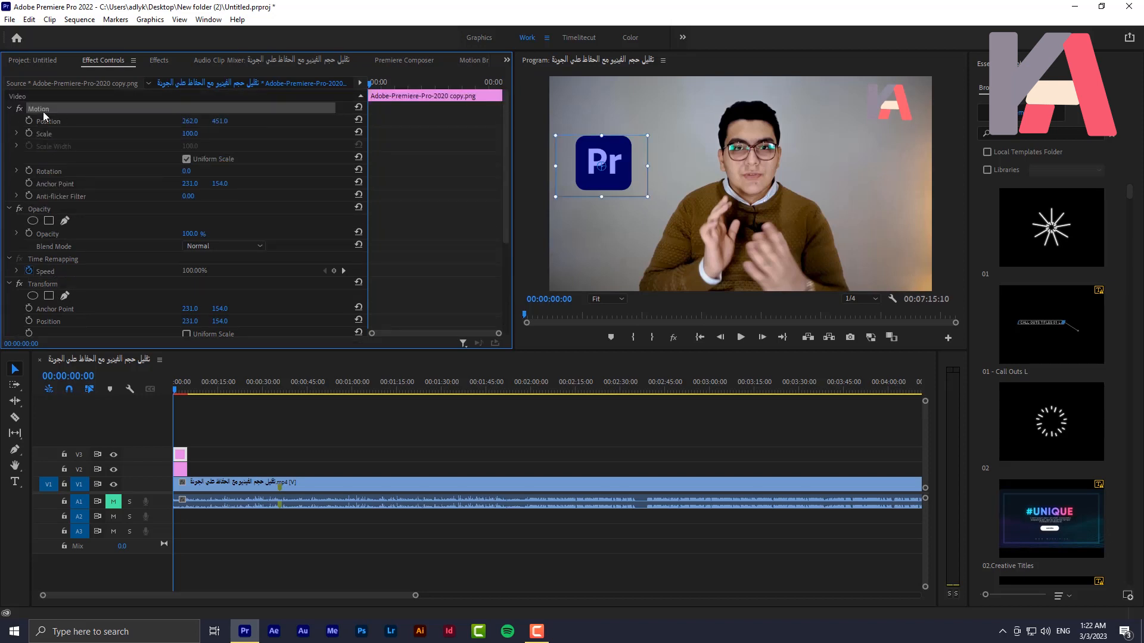
{"action": "left_click", "coordinate": [41, 284]}
{"action": "scroll", "coordinate": [41, 304], "scroll_direction": "down", "scroll_amount": 5}
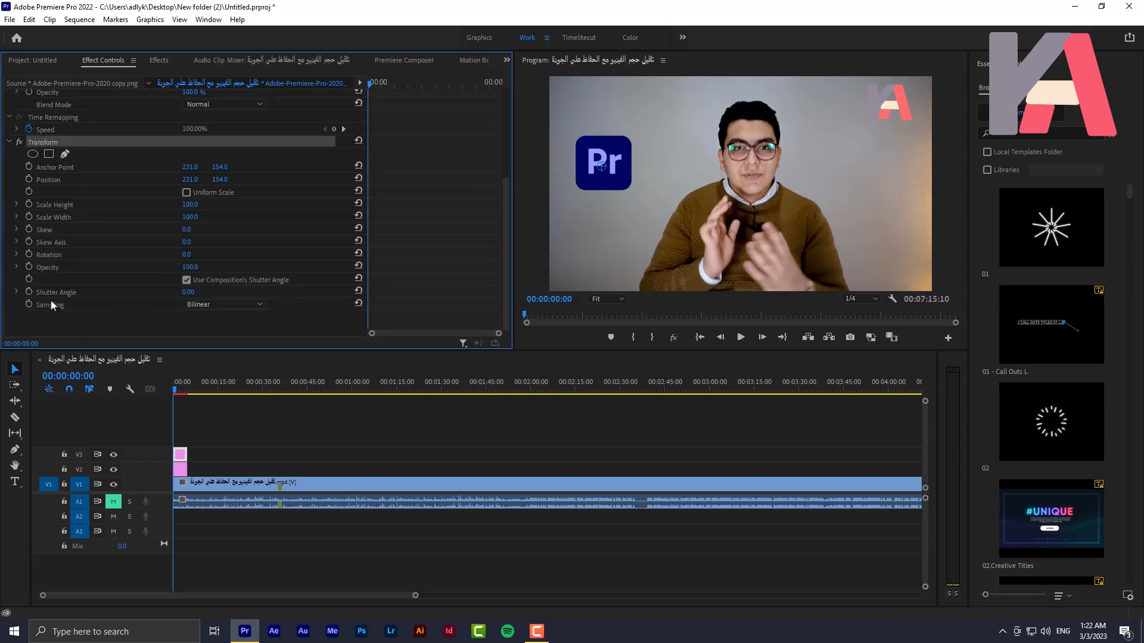
{"action": "left_click", "coordinate": [50, 180]}
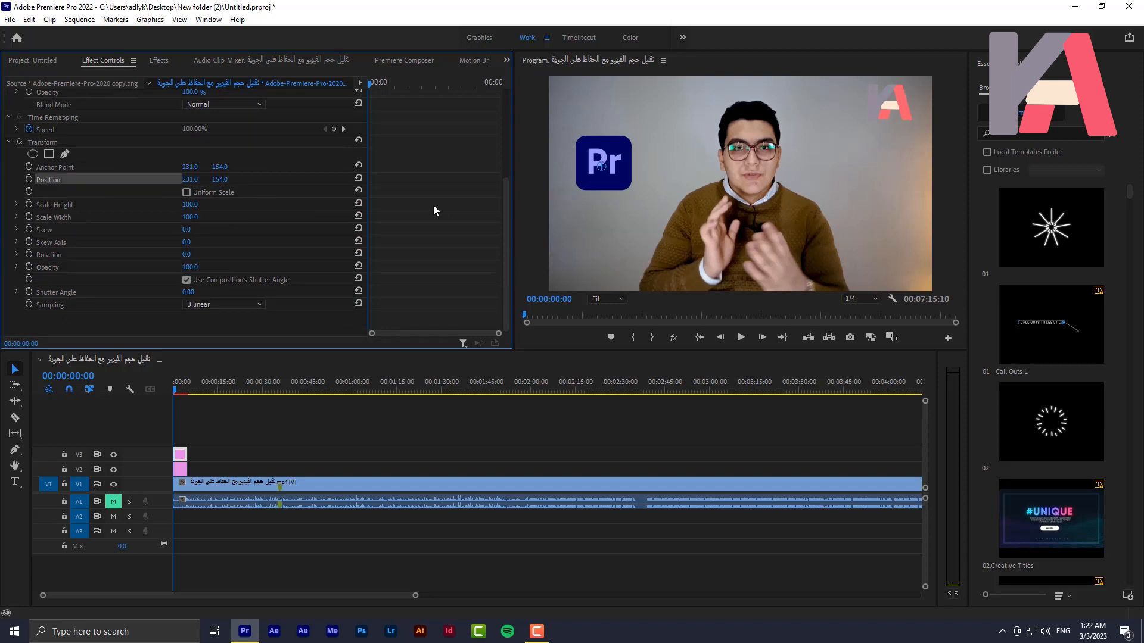
Set the Transform effect's Shutter Angle to 180 and disable Use Composition's Shutter Angle
{"action": "left_click", "coordinate": [188, 291]}
{"action": "type", "text": "1"}
{"action": "key", "text": "Return"}
{"action": "left_click", "coordinate": [245, 281]}
{"action": "left_click", "coordinate": [245, 281]}
{"action": "left_click", "coordinate": [245, 281]}
{"action": "left_click", "coordinate": [256, 283]}
Copy the horizontal Position value -204 from the V2 logo's first keyframe at 00:00:01:04
{"action": "left_click", "coordinate": [180, 470]}
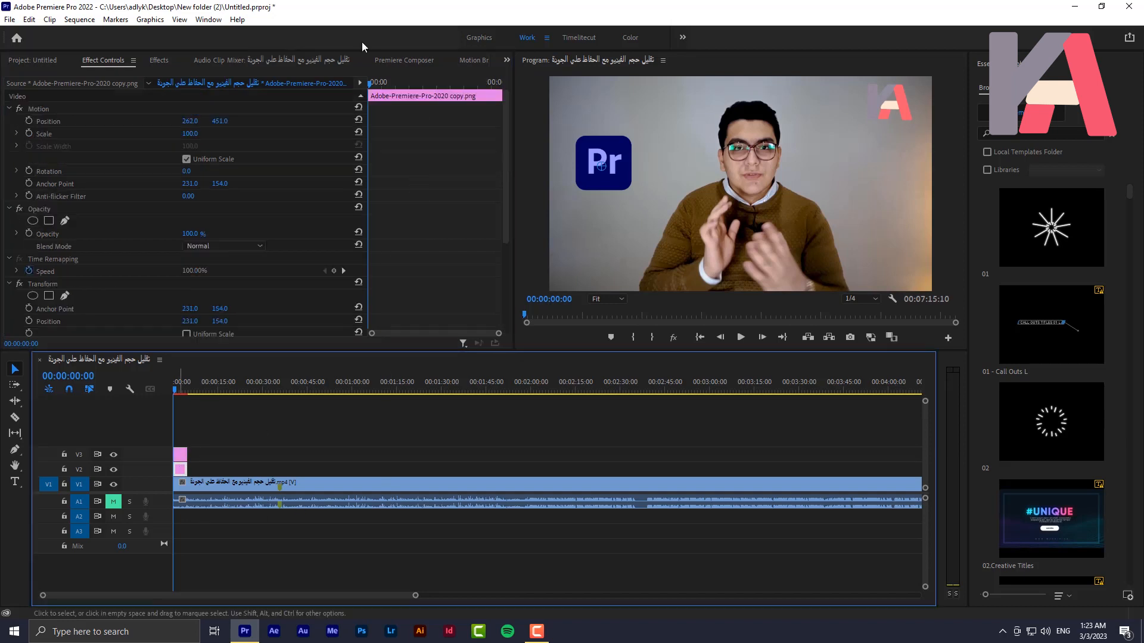
{"action": "left_click", "coordinate": [387, 80]}
{"action": "left_click", "coordinate": [181, 456]}
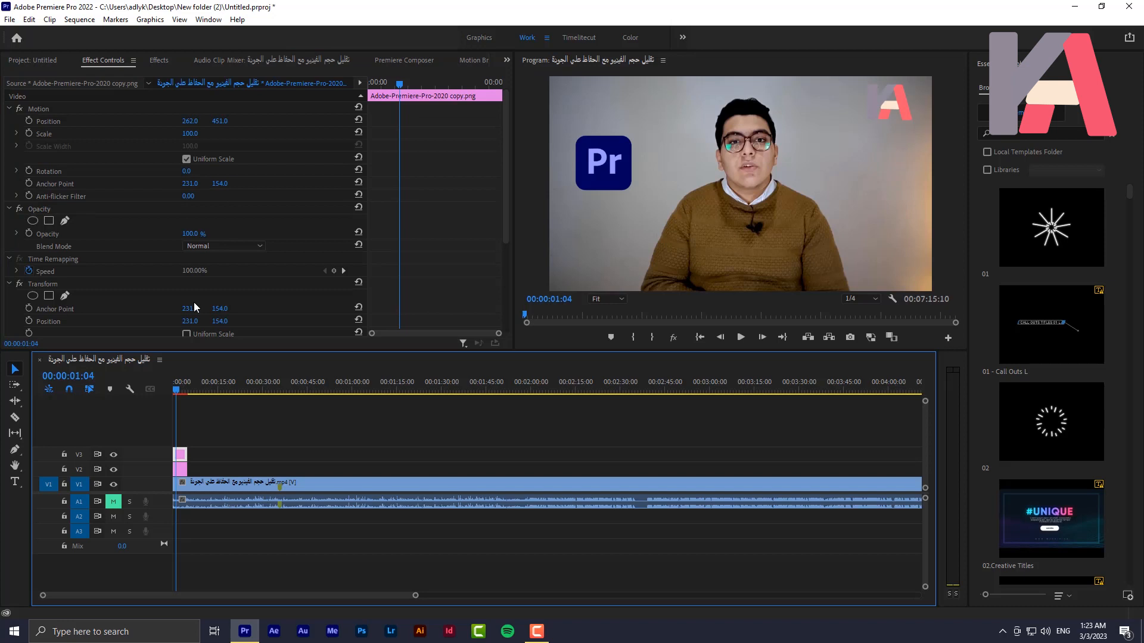
{"action": "left_click", "coordinate": [180, 470]}
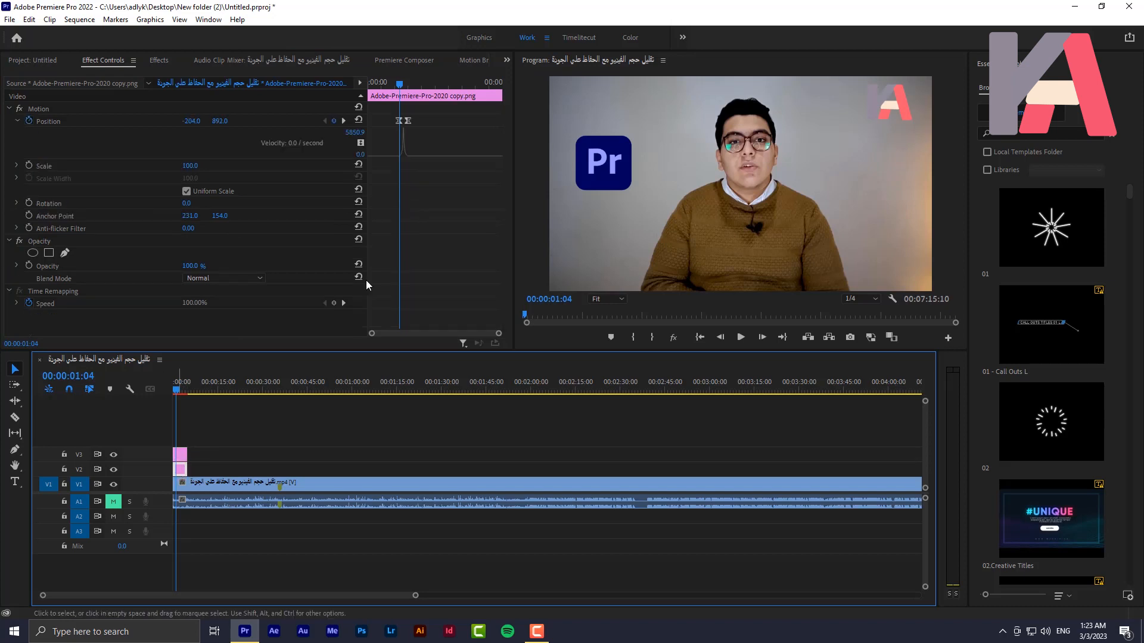
{"action": "left_click", "coordinate": [189, 121]}
{"action": "right_click", "coordinate": [190, 121]}
{"action": "left_click", "coordinate": [250, 157]}
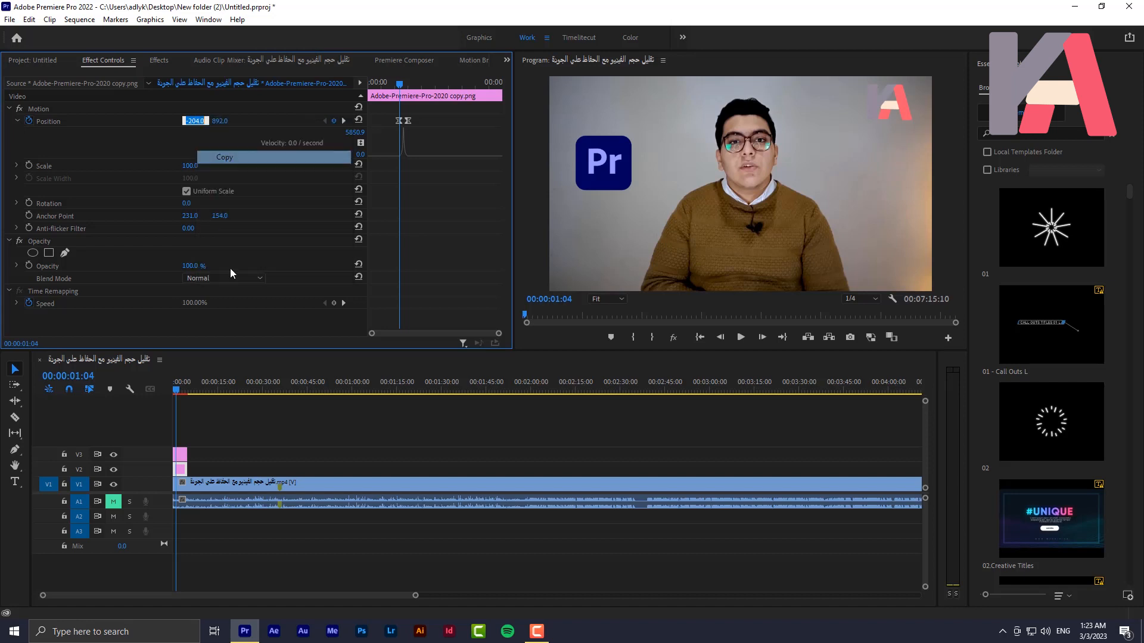
Paste -204 as the V3 logo's horizontal Transform Position and enable Position keyframing at 00:00:01:04
{"action": "left_click", "coordinate": [180, 454]}
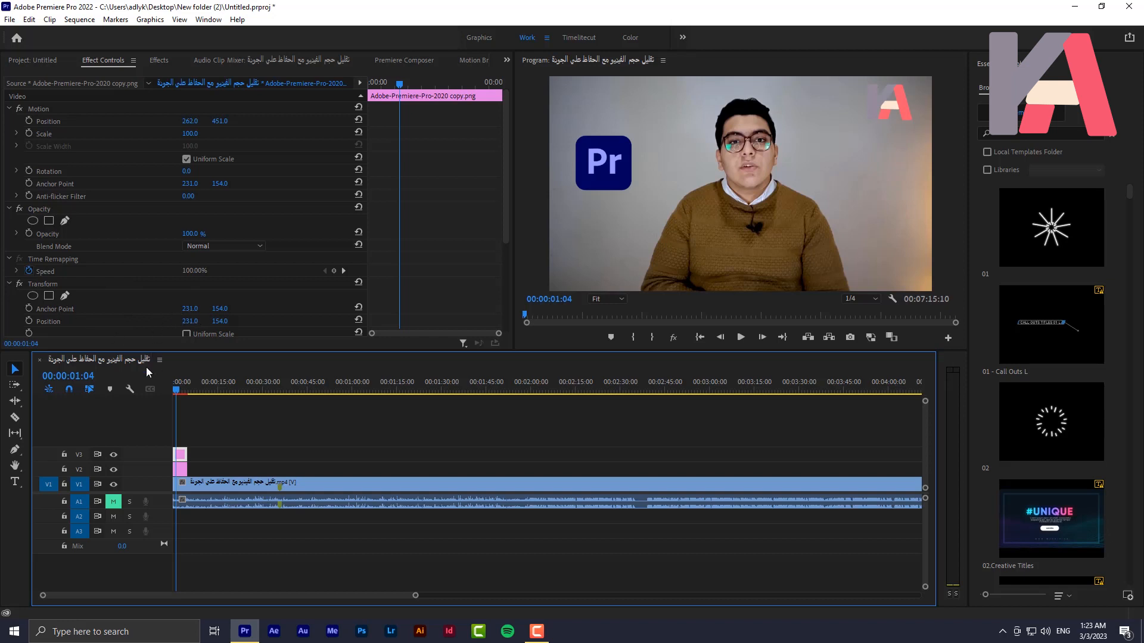
{"action": "left_click", "coordinate": [56, 284]}
{"action": "left_click", "coordinate": [189, 322]}
{"action": "right_click", "coordinate": [190, 322]}
{"action": "left_click", "coordinate": [227, 368]}
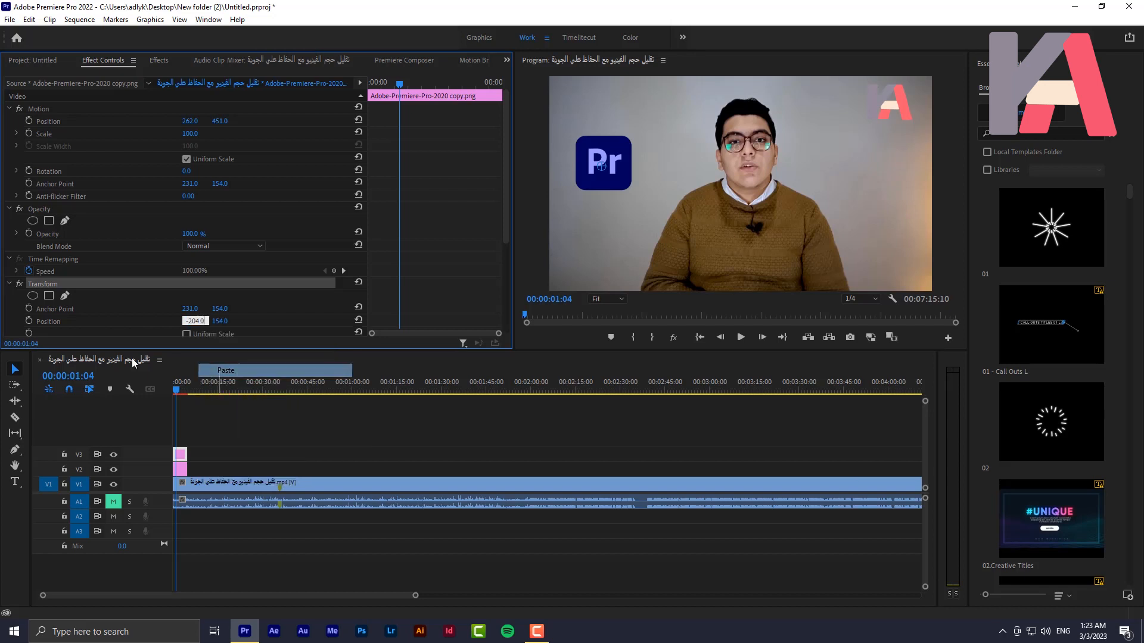
{"action": "left_click", "coordinate": [302, 324]}
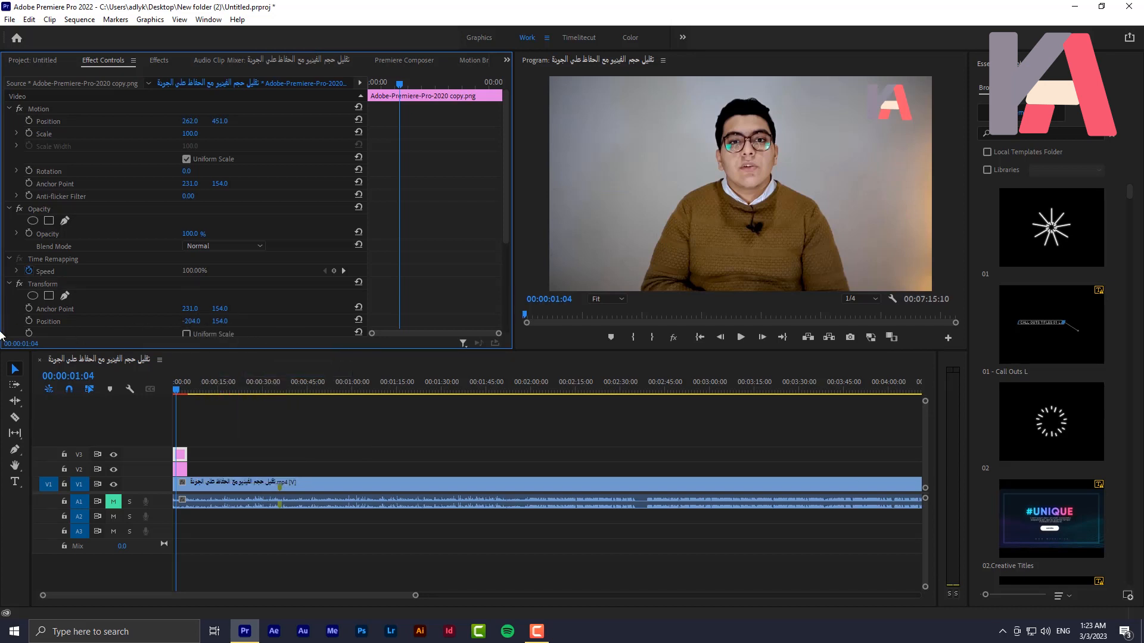
{"action": "left_click", "coordinate": [29, 323]}
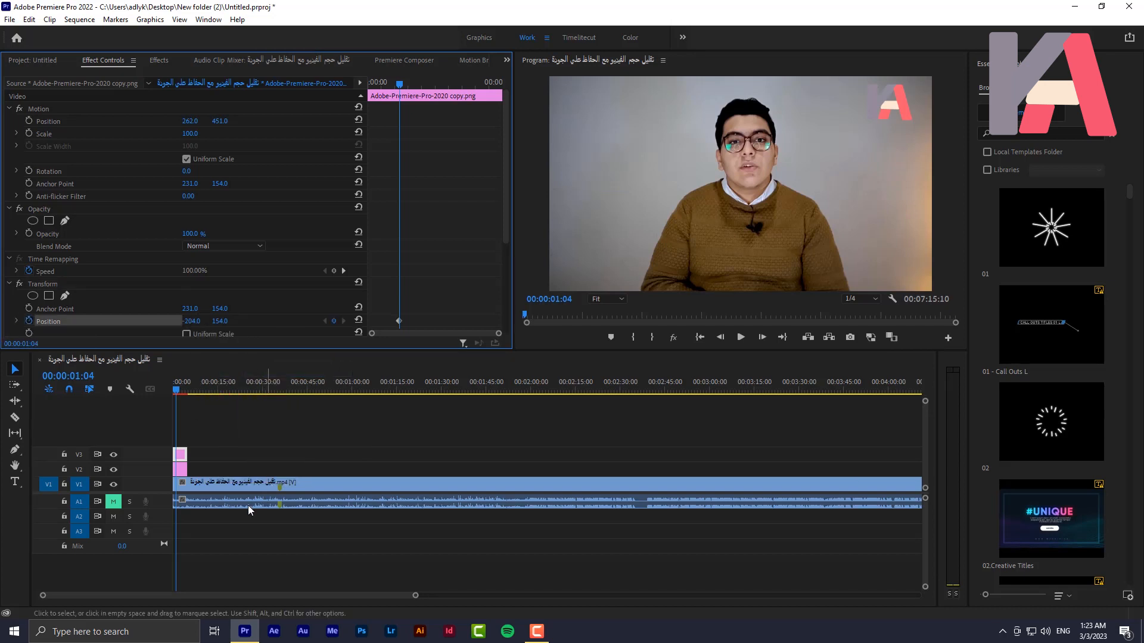
Try to paste the copied horizontal value into the V3 logo's Transform Position at 00:00:01:12
{"action": "left_click", "coordinate": [182, 470]}
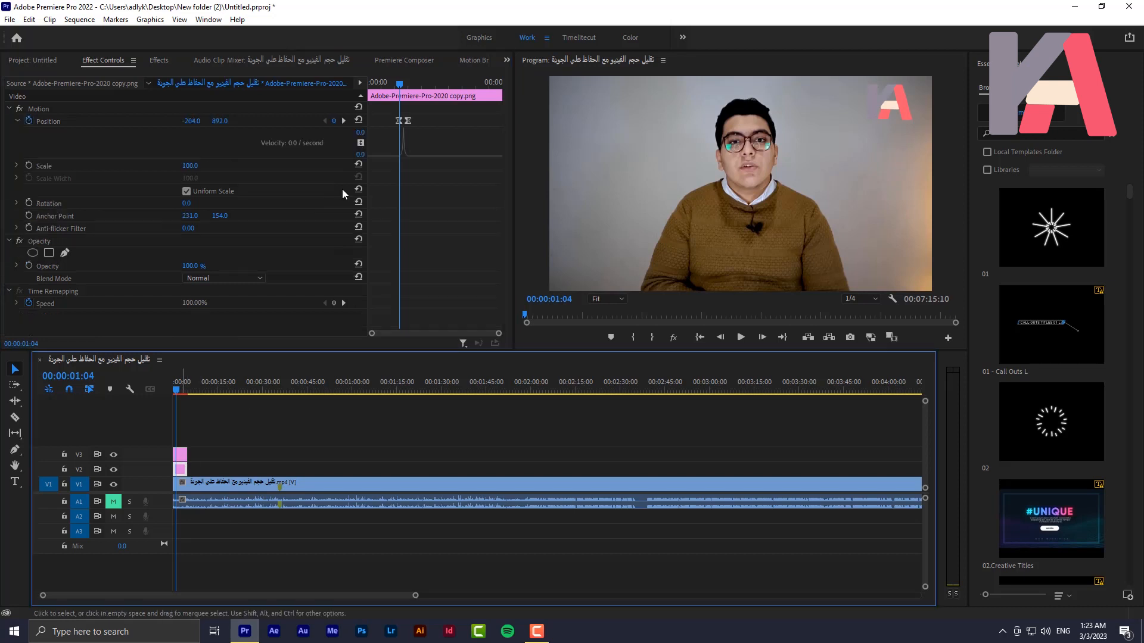
{"action": "left_click_drag", "start_coordinate": [400, 84], "coordinate": [408, 84]}
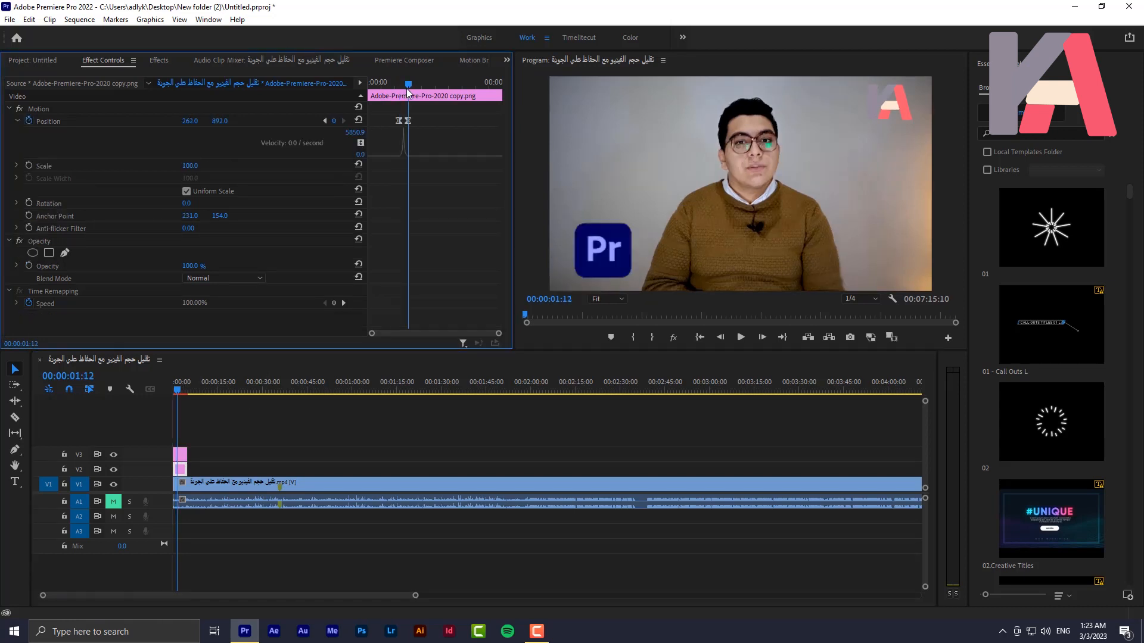
{"action": "left_click", "coordinate": [180, 456]}
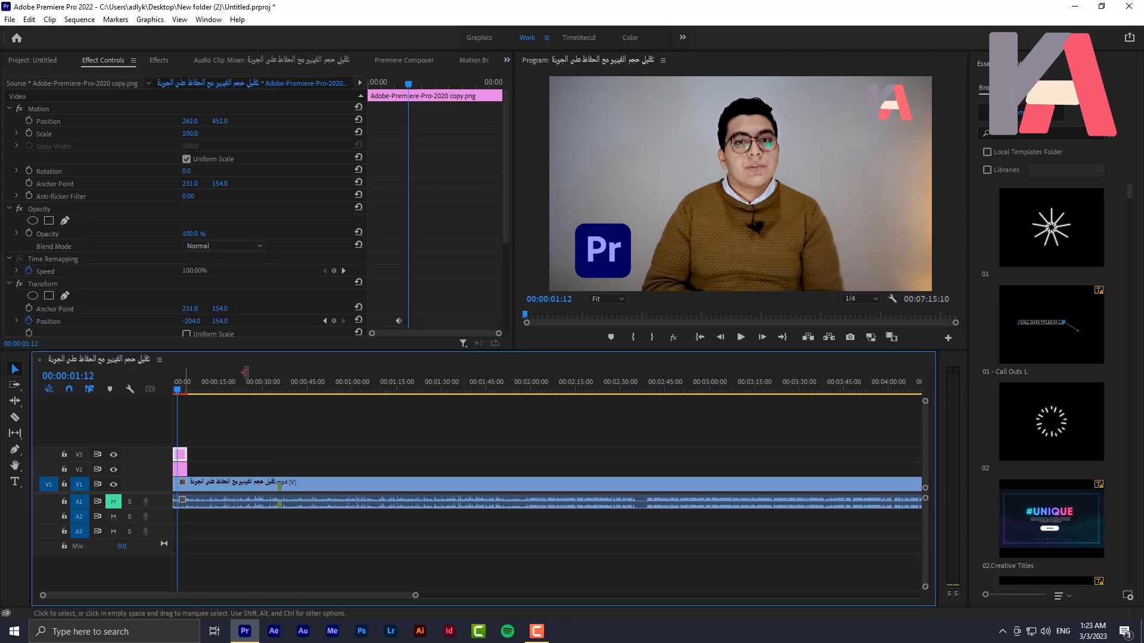
{"action": "left_click", "coordinate": [189, 323]}
{"action": "right_click", "coordinate": [195, 320]}
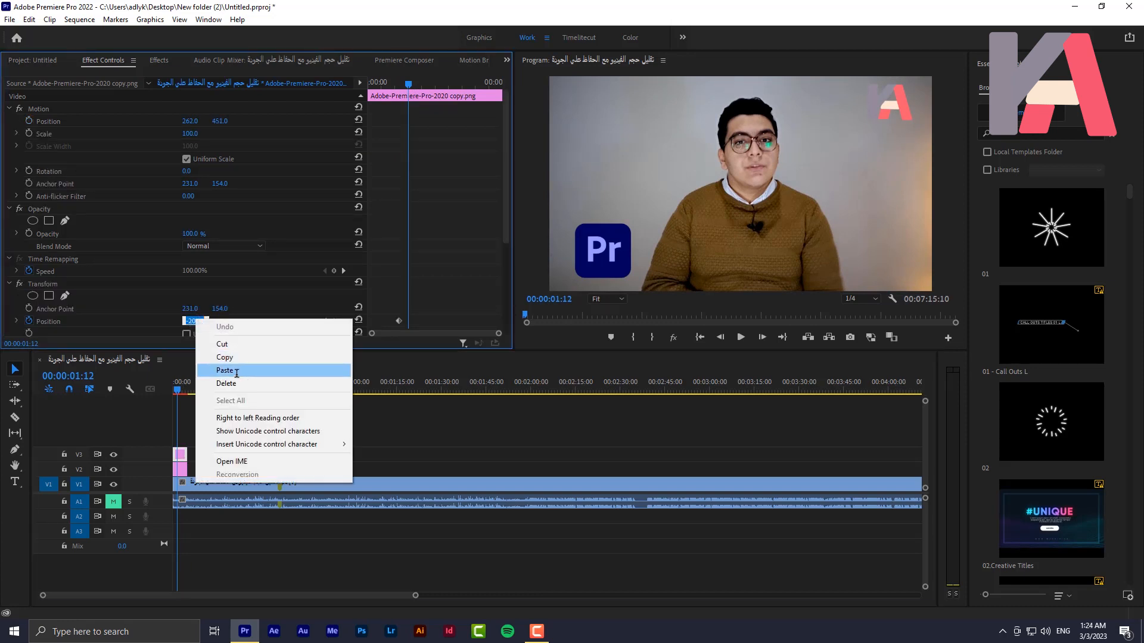
{"action": "left_click", "coordinate": [236, 371]}
{"action": "key", "text": "Return"}
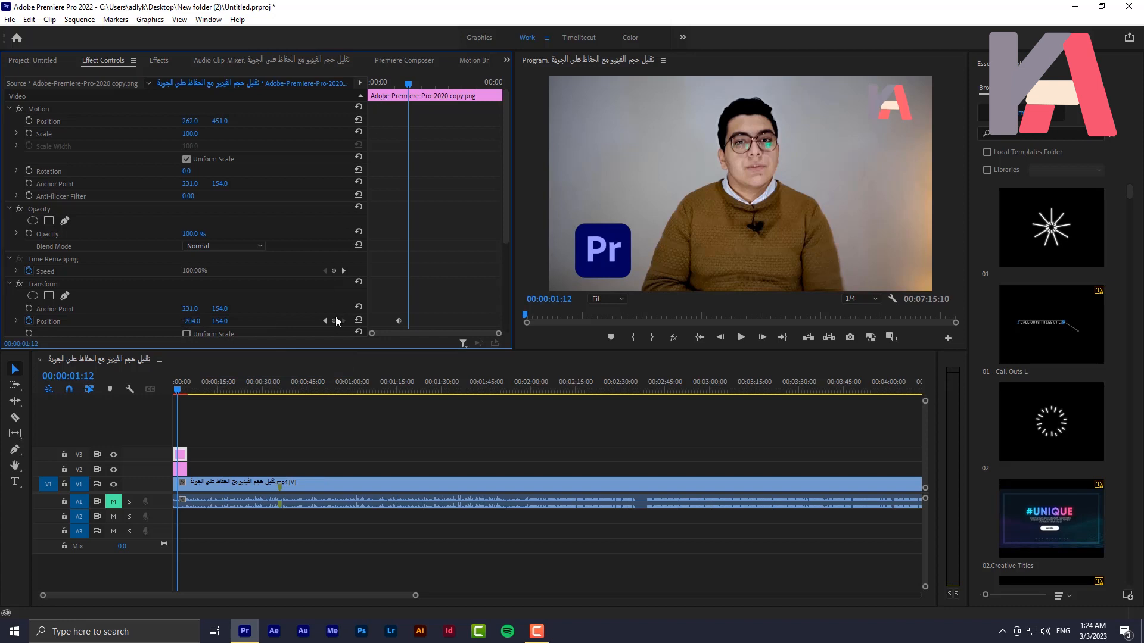
{"action": "mouse_move", "coordinate": [408, 84]}
{"action": "left_mouse_down"}
{"action": "mouse_move", "coordinate": [376, 84]}
{"action": "mouse_move", "coordinate": [402, 100]}
{"action": "left_mouse_up"}
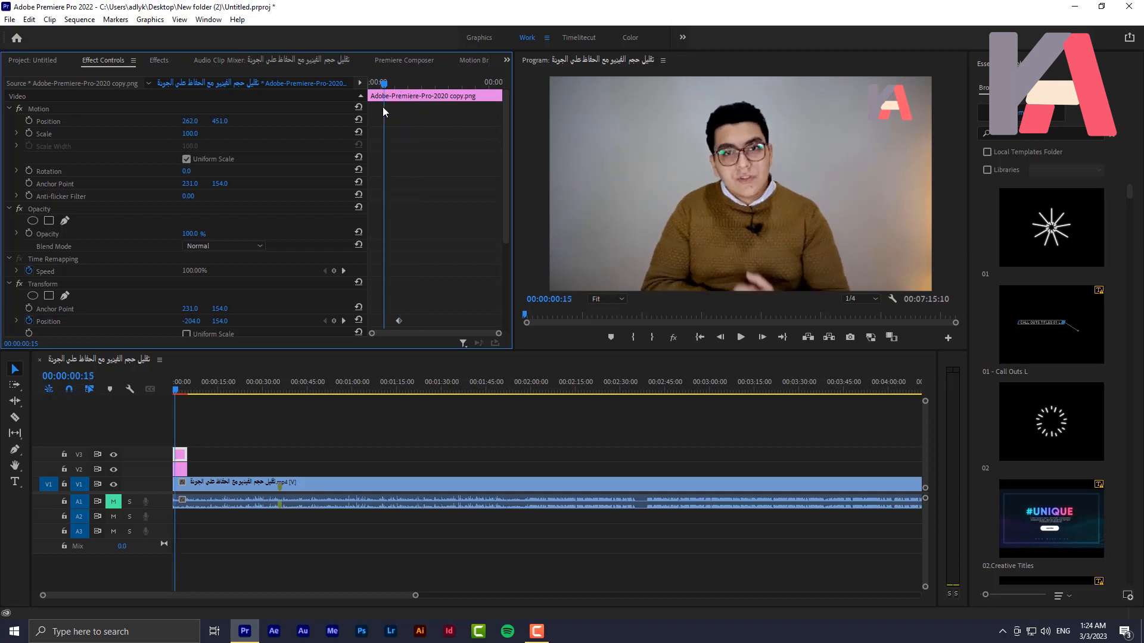
Copy the horizontal Position value 262 from the V2 logo's second keyframe into the V3 logo's Transform Position at 00:00:01:12
{"action": "left_click", "coordinate": [180, 470]}
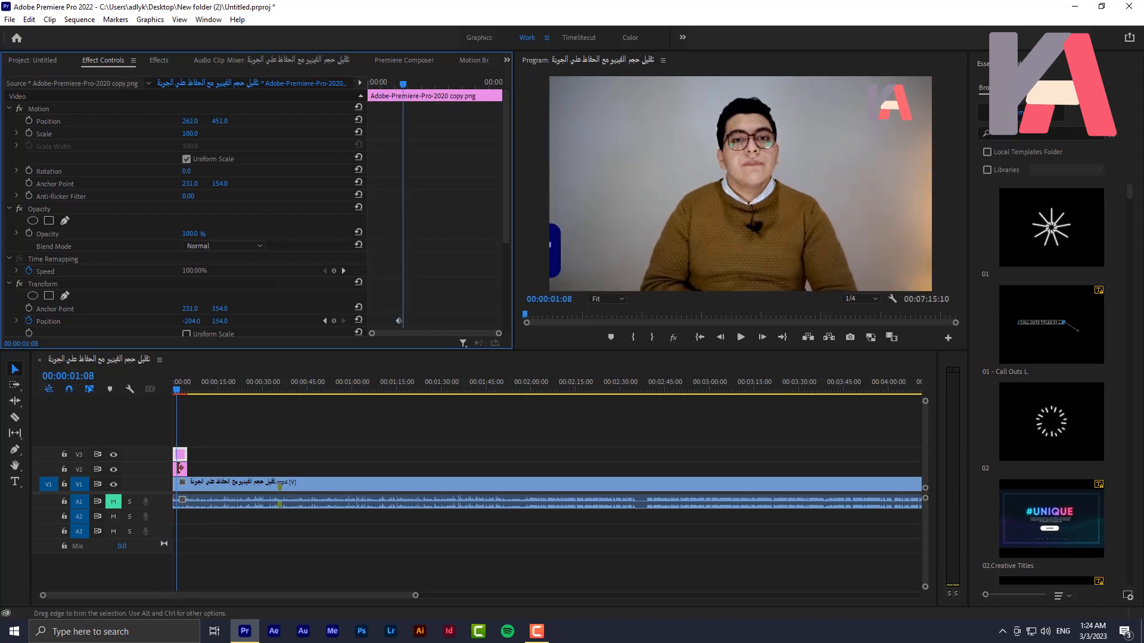
{"action": "left_click", "coordinate": [343, 121]}
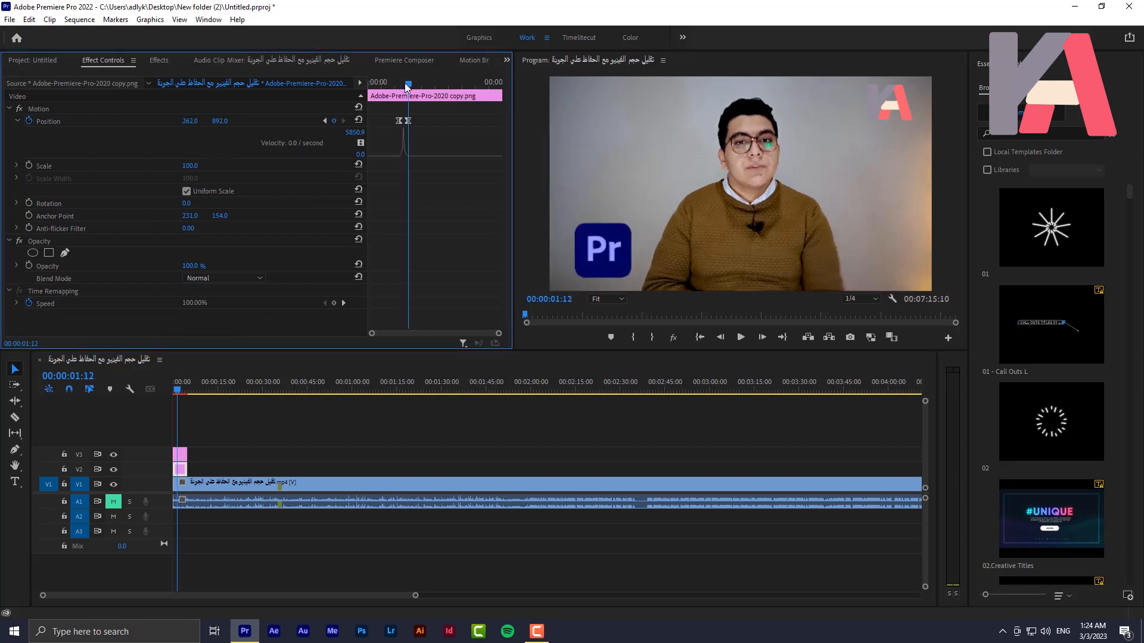
{"action": "left_click", "coordinate": [191, 121]}
{"action": "right_click", "coordinate": [195, 118]}
{"action": "left_click", "coordinate": [225, 157]}
{"action": "left_click", "coordinate": [180, 454]}
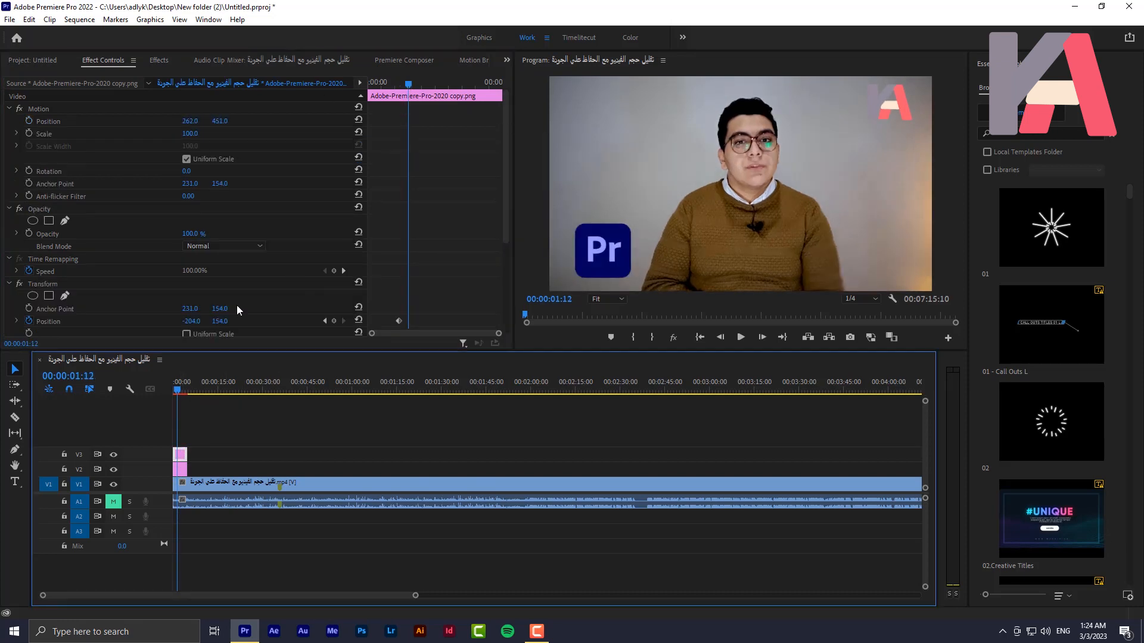
{"action": "left_click", "coordinate": [191, 322]}
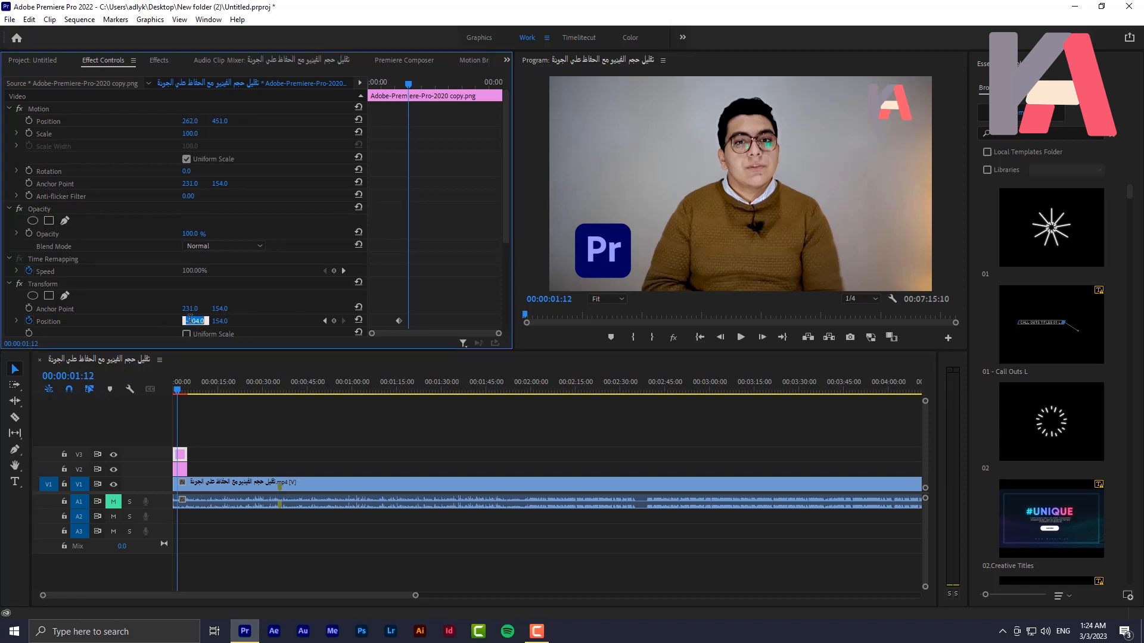
{"action": "right_click", "coordinate": [196, 321]}
{"action": "left_click", "coordinate": [225, 371]}
{"action": "mouse_move", "coordinate": [395, 83]}
{"action": "left_mouse_down"}
{"action": "mouse_move", "coordinate": [408, 92]}
{"action": "mouse_move", "coordinate": [383, 88]}
{"action": "mouse_move", "coordinate": [416, 97]}
{"action": "mouse_move", "coordinate": [403, 97]}
{"action": "left_mouse_up"}
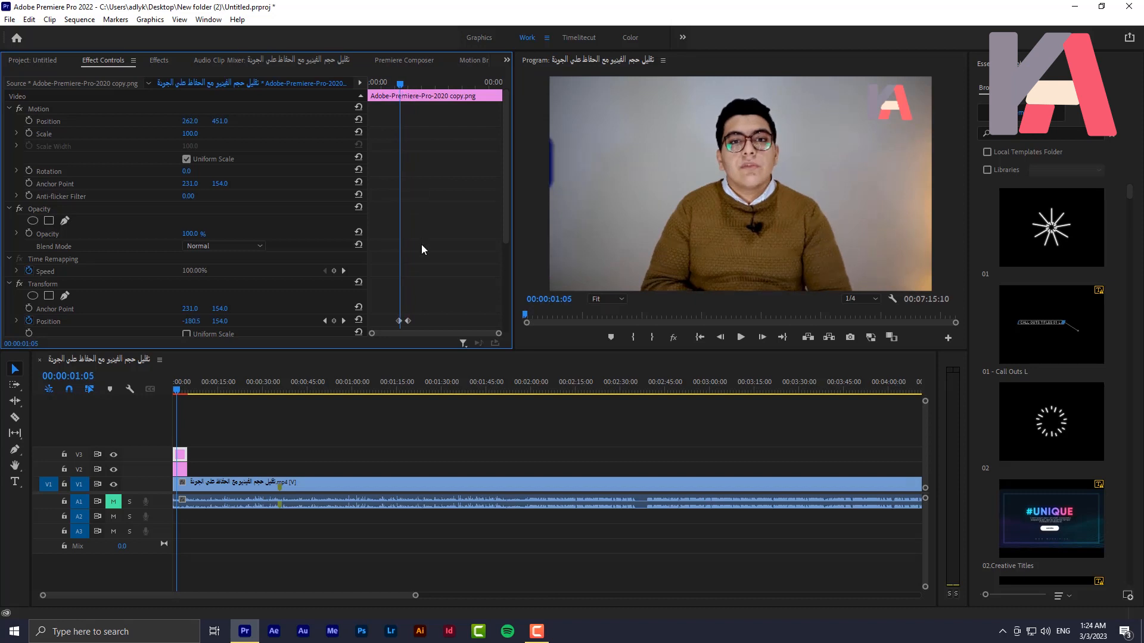
Set the temporal interpolation of the V3 logo's first Transform Position keyframe to Ease Out and the second to Ease In
{"action": "scroll", "coordinate": [412, 274], "scroll_direction": "down", "scroll_amount": 2}
{"action": "right_click", "coordinate": [402, 286]}
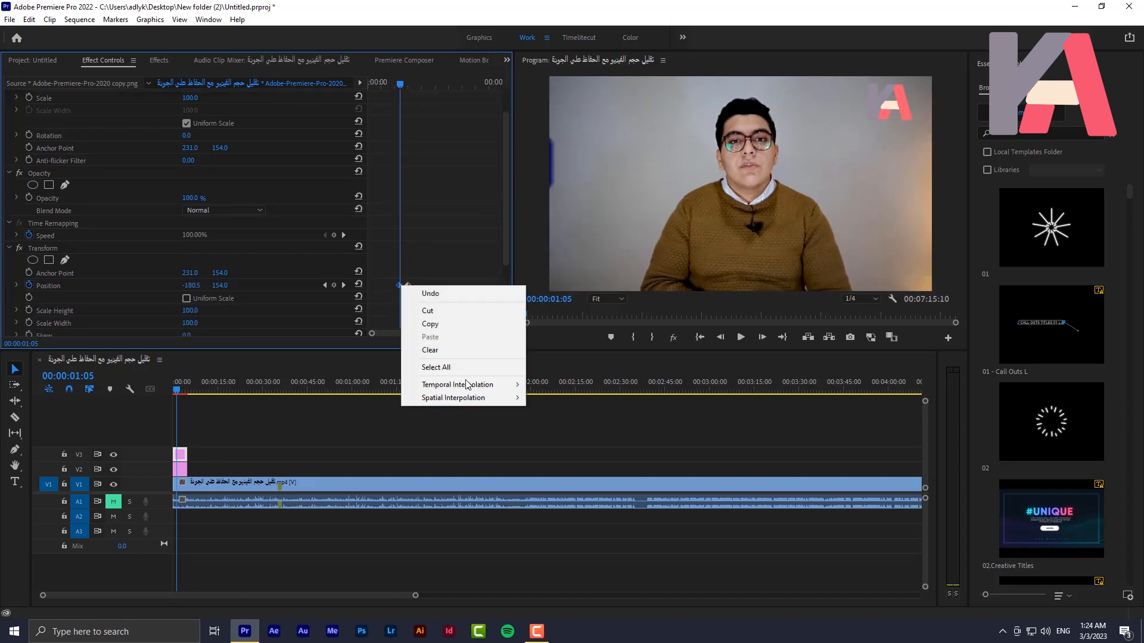
{"action": "mouse_move", "coordinate": [473, 384]}
{"action": "left_click", "coordinate": [563, 468]}
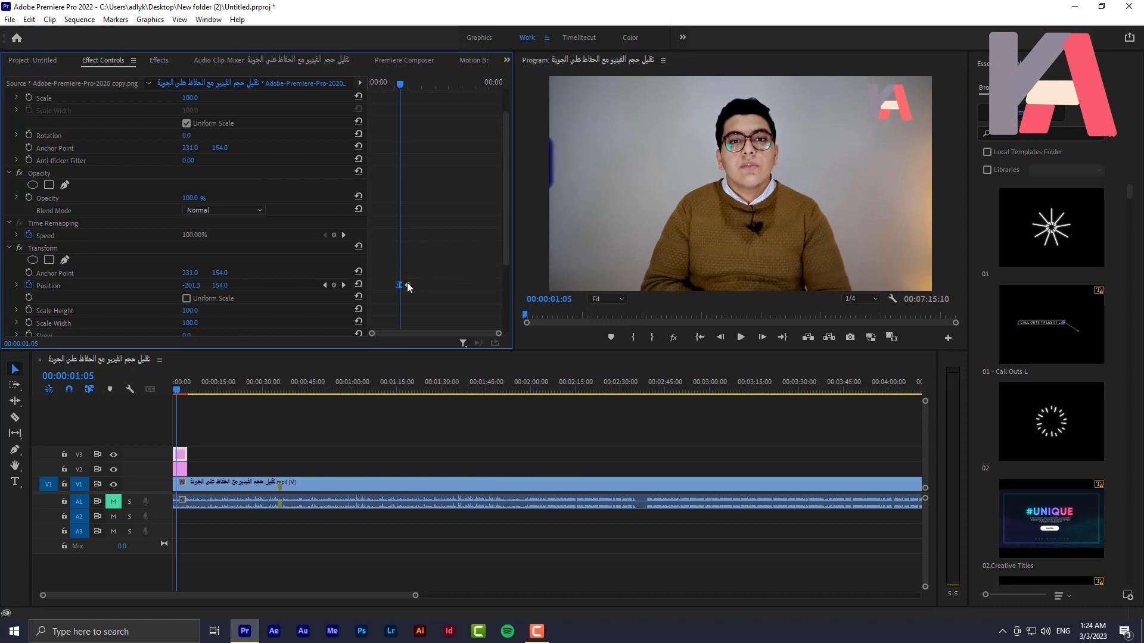
{"action": "right_click", "coordinate": [408, 284]}
{"action": "mouse_move", "coordinate": [460, 381]}
{"action": "left_click", "coordinate": [562, 454]}
Shape the Transform Position velocity curve into a sharp central peak and preview the V3 logo's motion blur around 00:00:01:09
{"action": "left_click", "coordinate": [17, 285]}
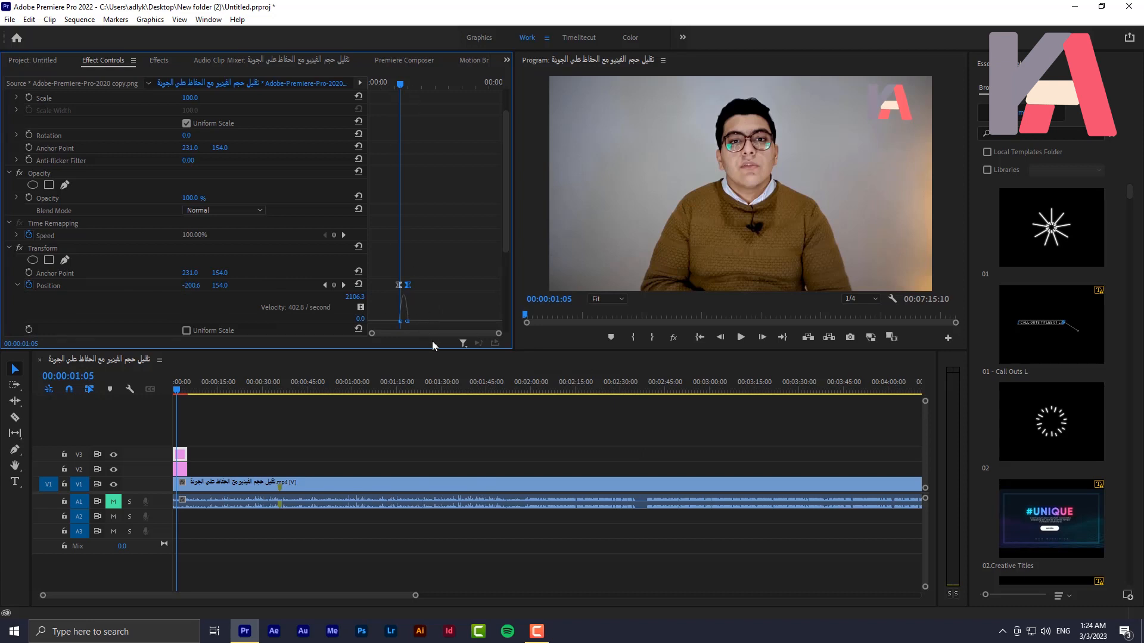
{"action": "left_click_drag", "start_coordinate": [499, 334], "coordinate": [445, 322]}
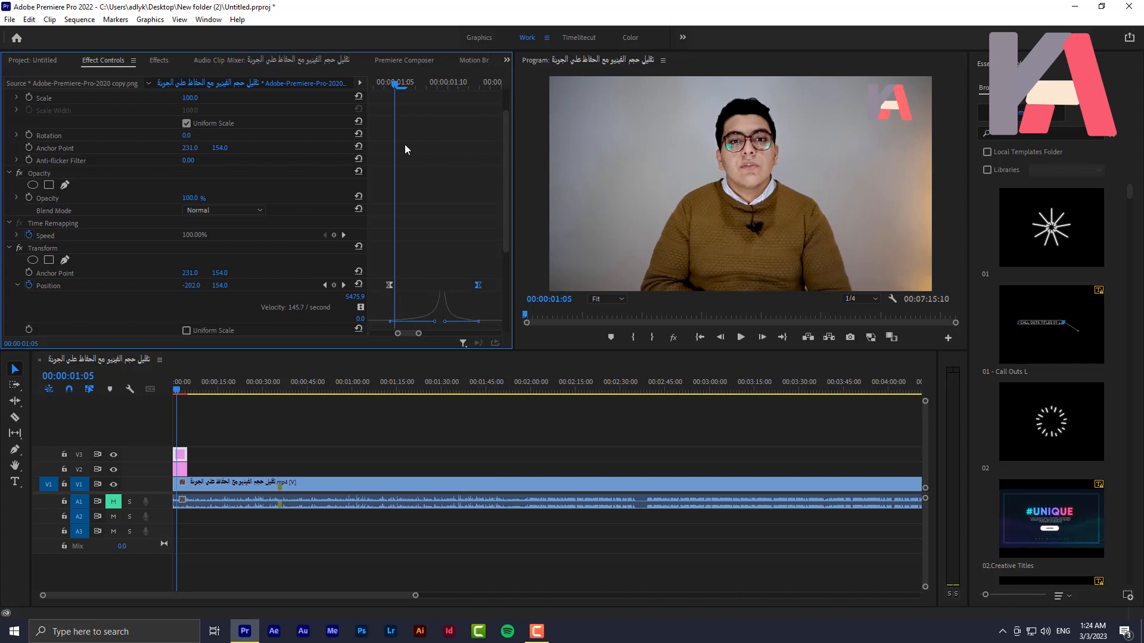
{"action": "key", "text": "space"}
{"action": "left_click_drag", "start_coordinate": [380, 113], "coordinate": [431, 134]}
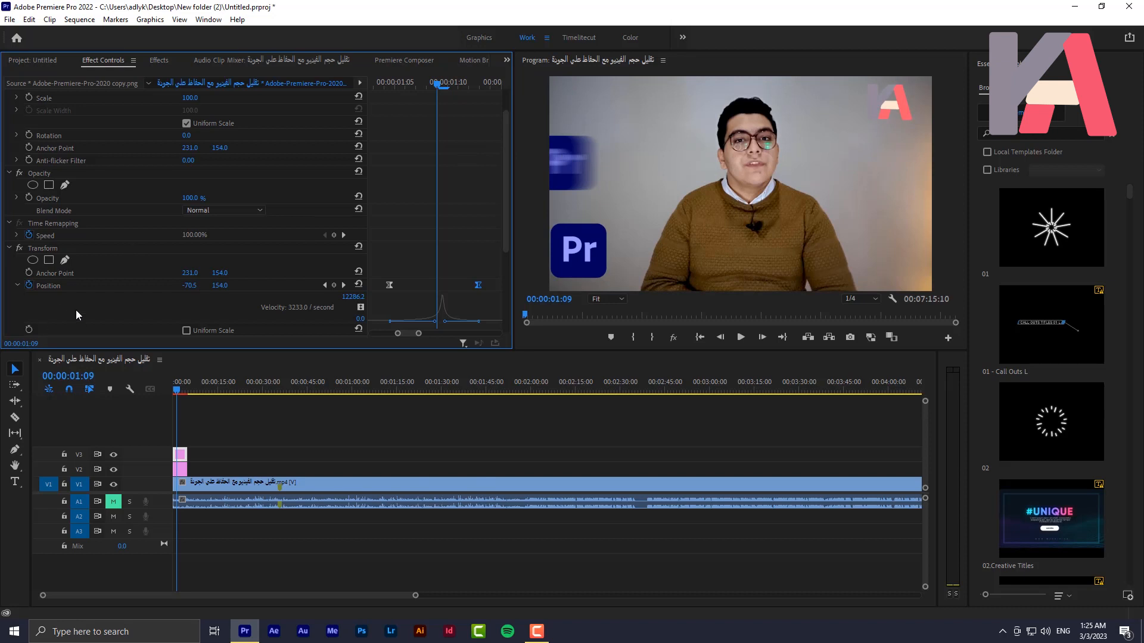
Set the V3 logo's Transform Shutter Angle to about 228 and preview its motion blur around 00:00:01:09
{"action": "scroll", "coordinate": [280, 244], "scroll_direction": "down", "scroll_amount": 4}
{"action": "scroll", "coordinate": [245, 321], "scroll_direction": "down", "scroll_amount": 4}
{"action": "left_click_drag", "start_coordinate": [190, 295], "coordinate": [296, 295]}
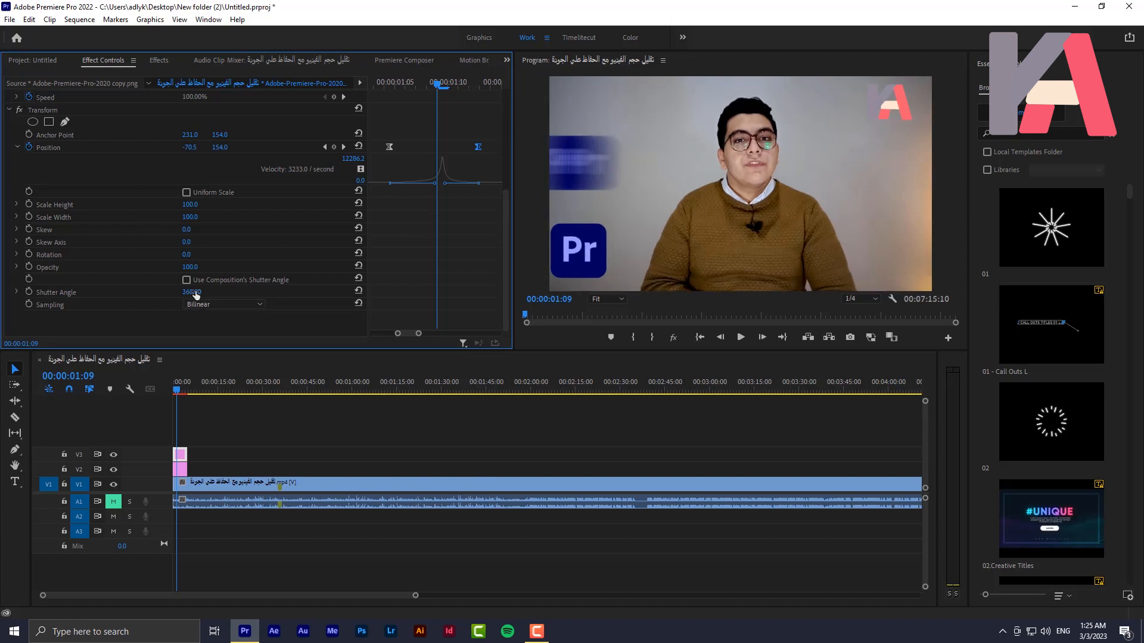
{"action": "mouse_move", "coordinate": [191, 293]}
{"action": "left_mouse_down"}
{"action": "mouse_move", "coordinate": [71, 292]}
{"action": "mouse_move", "coordinate": [207, 292]}
{"action": "left_mouse_up"}
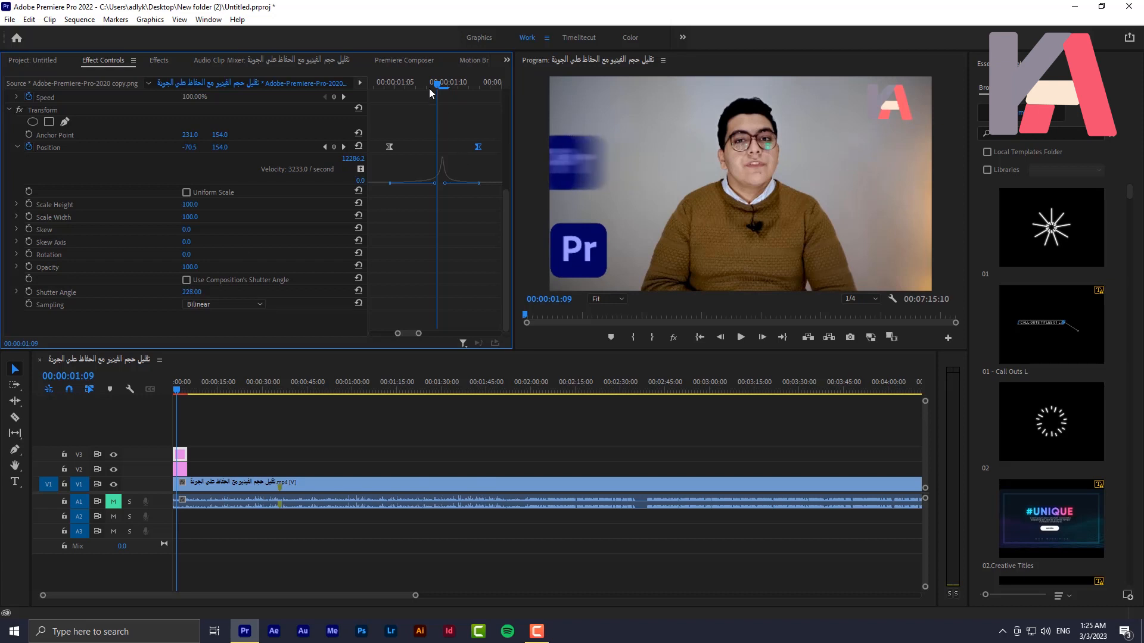
{"action": "left_click_drag", "start_coordinate": [437, 85], "coordinate": [420, 102]}
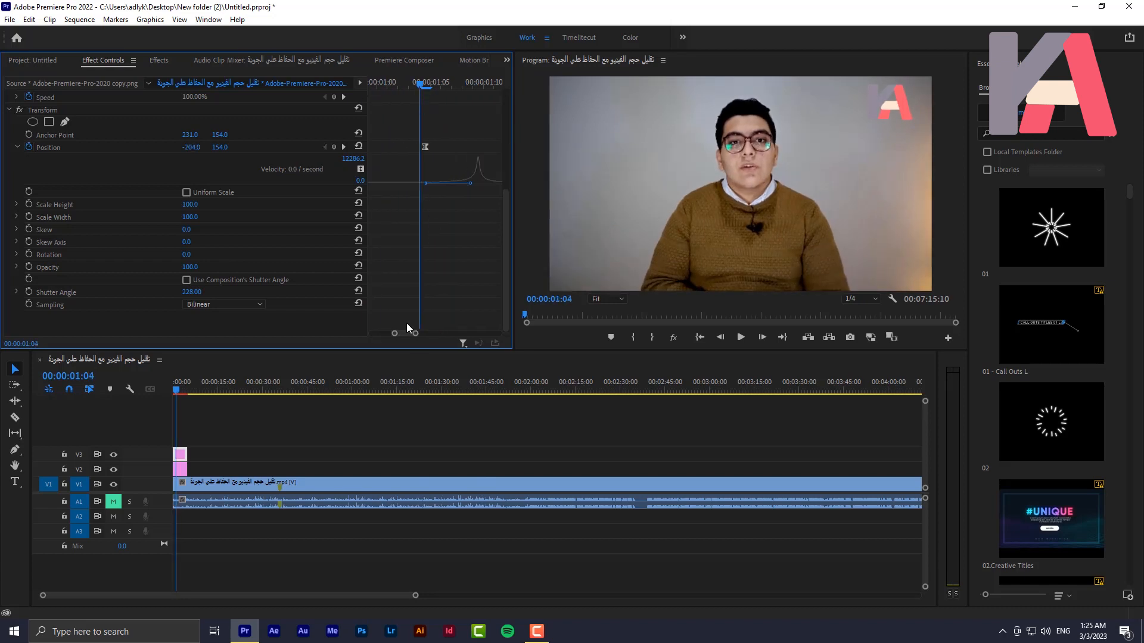
{"action": "left_click_drag", "start_coordinate": [403, 331], "coordinate": [407, 332]}
{"action": "key", "text": "space"}
{"action": "key", "text": "space"}
{"action": "left_click_drag", "start_coordinate": [394, 85], "coordinate": [449, 102]}
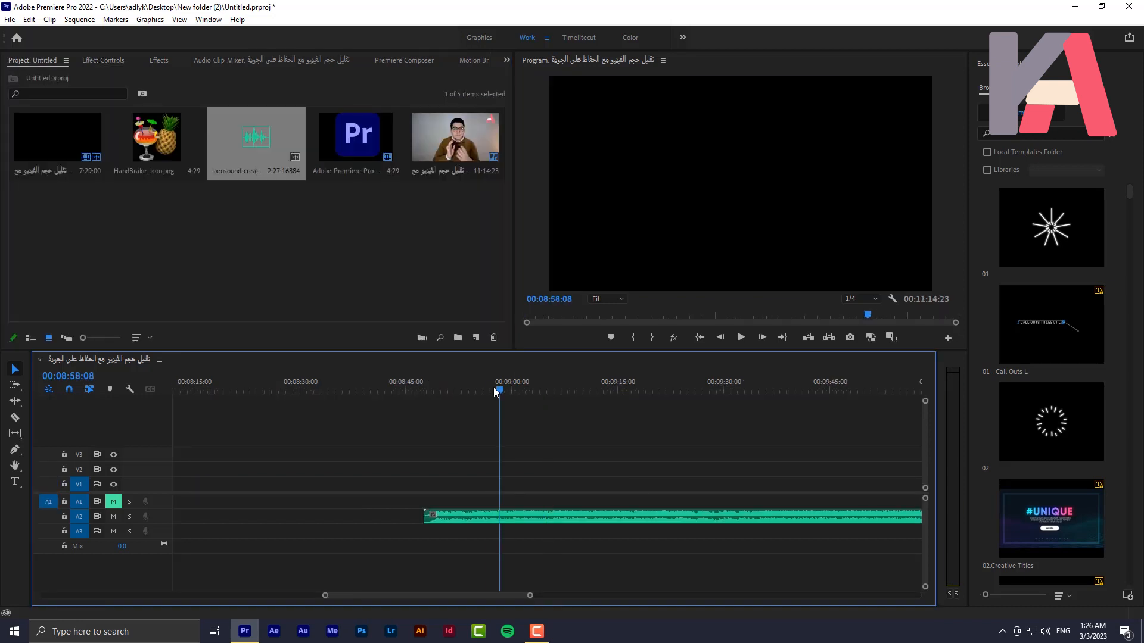
Play the unfiltered music clip on A2 around 00:08:55
{"action": "left_click_drag", "start_coordinate": [493, 387], "coordinate": [476, 388]}
{"action": "left_click", "coordinate": [740, 337]}
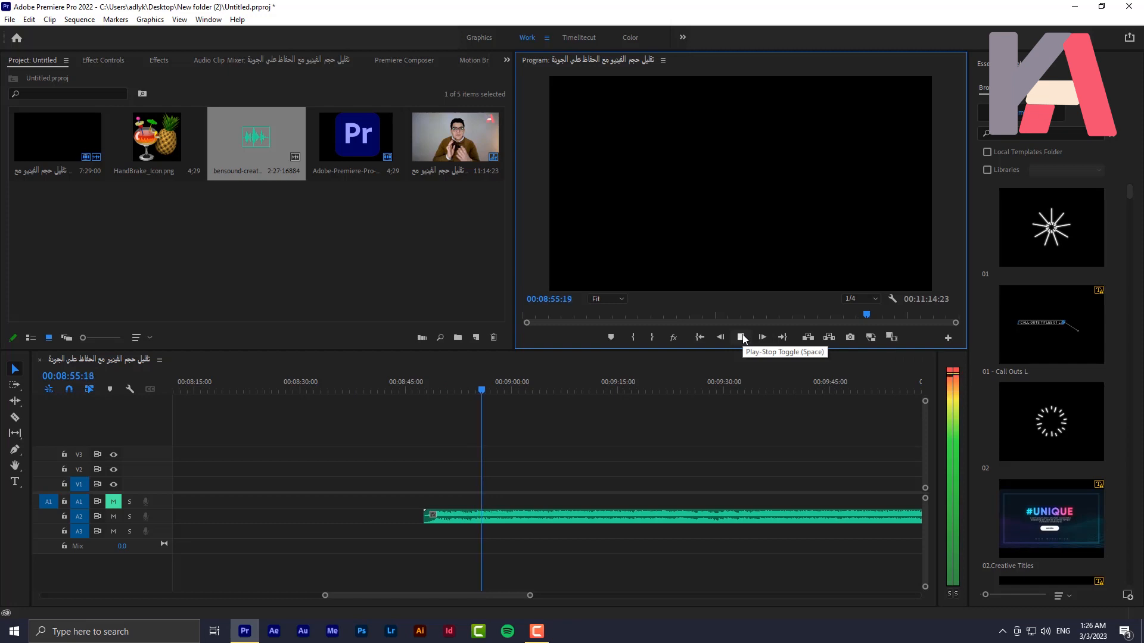
{"action": "left_click", "coordinate": [741, 337]}
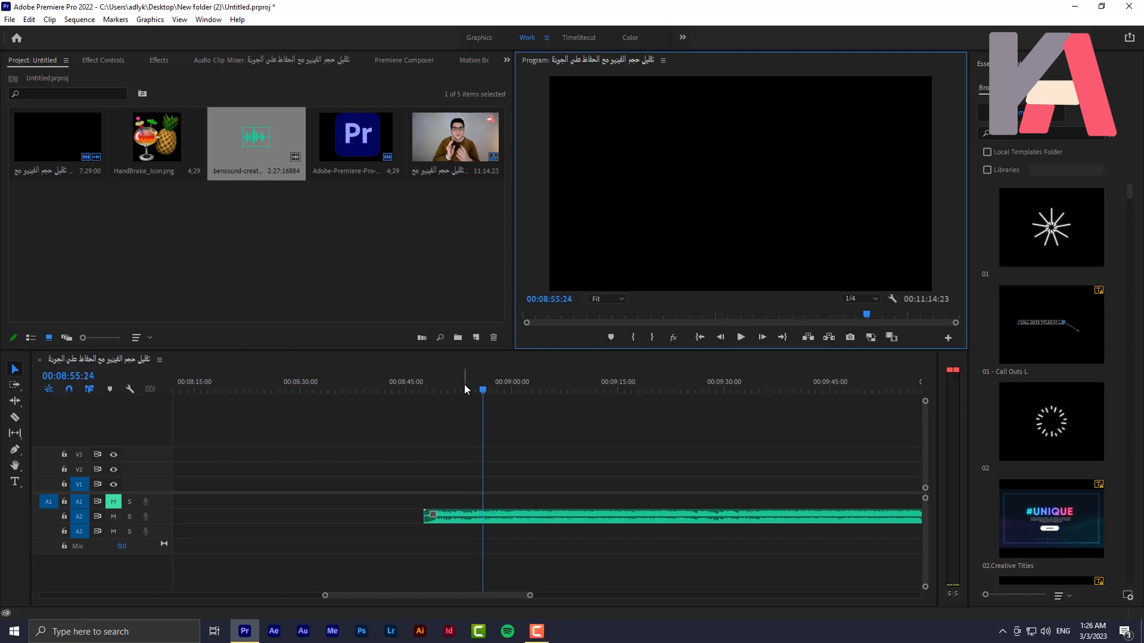
Find the Highpass audio effect, apply it to the bensound-creativeminds.mp3 clip on A2, and show its settings
{"action": "left_click", "coordinate": [158, 60]}
{"action": "left_click", "coordinate": [82, 75]}
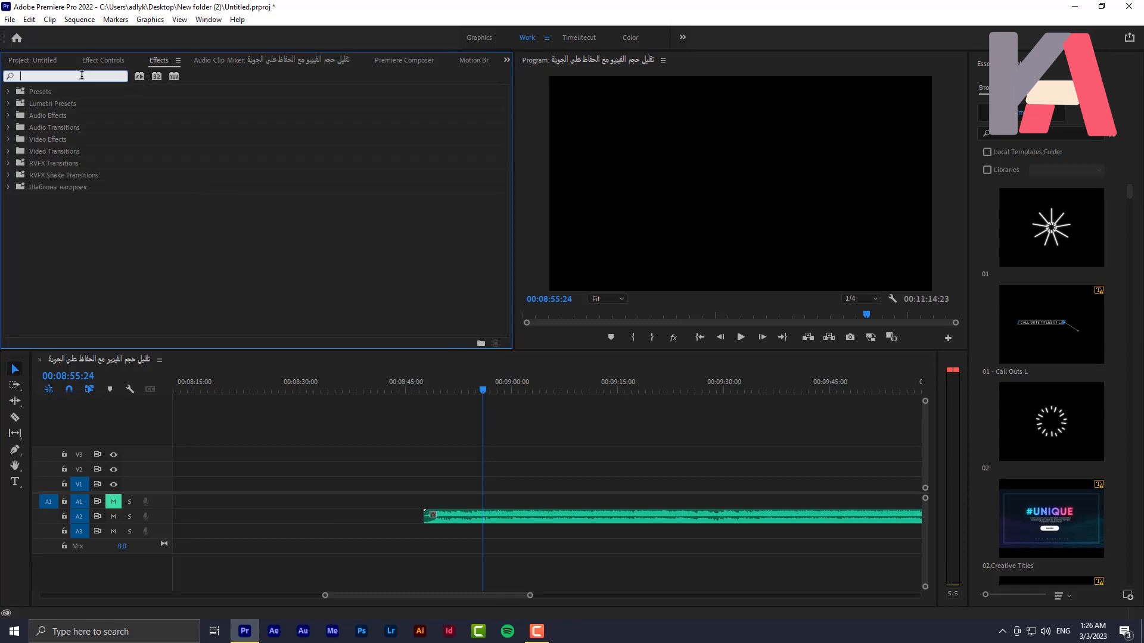
{"action": "type", "text": "hig"}
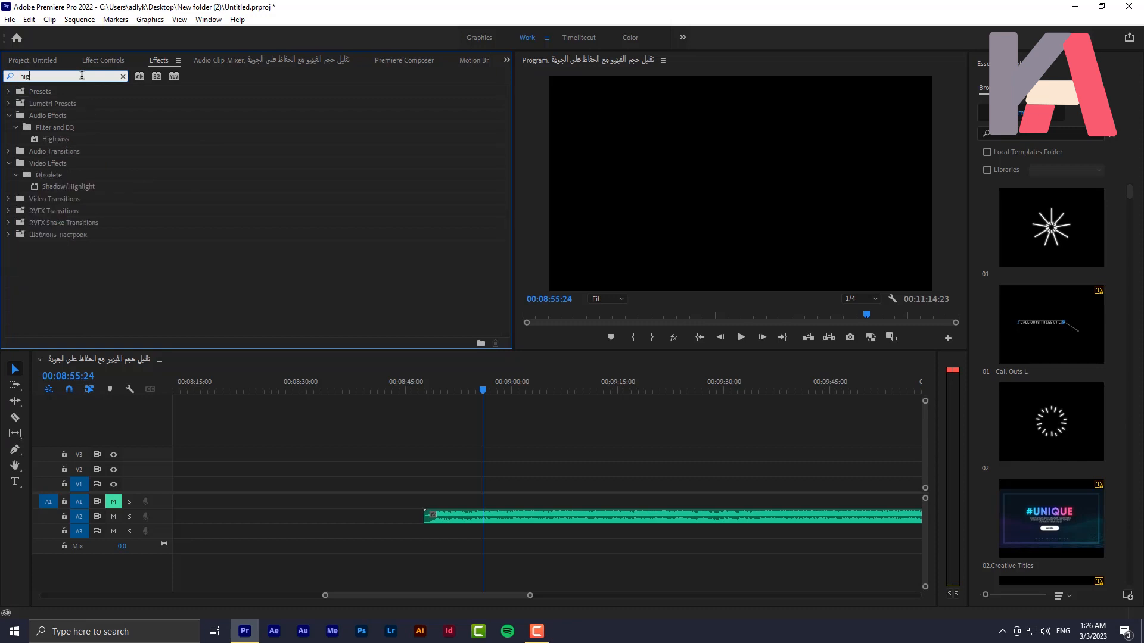
{"action": "left_click_drag", "start_coordinate": [54, 142], "coordinate": [593, 523]}
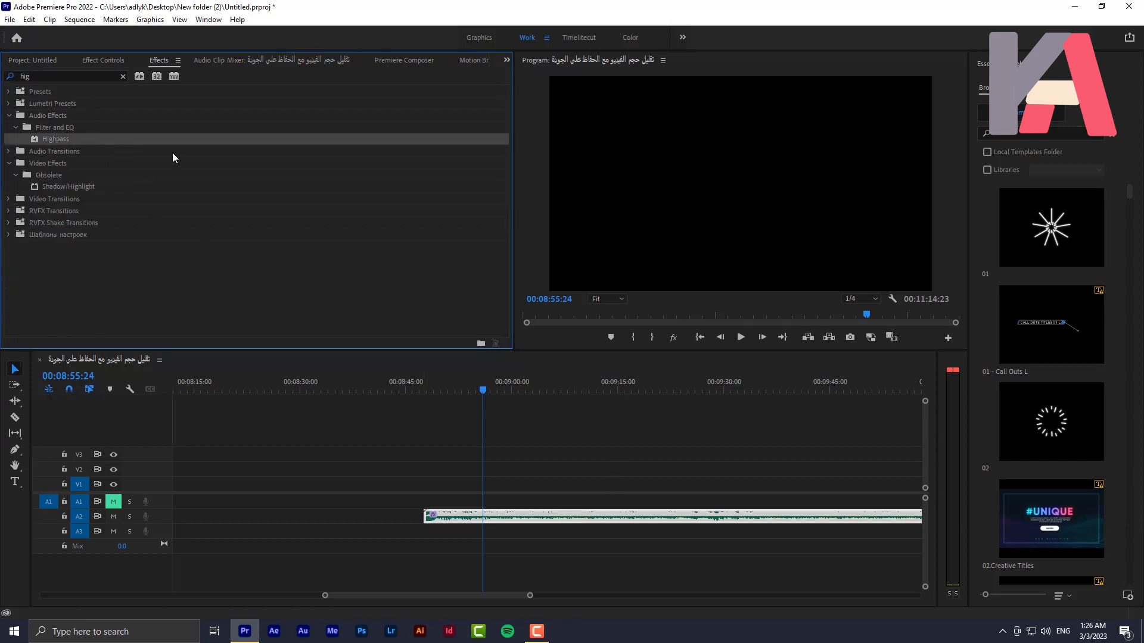
{"action": "left_click", "coordinate": [113, 58]}
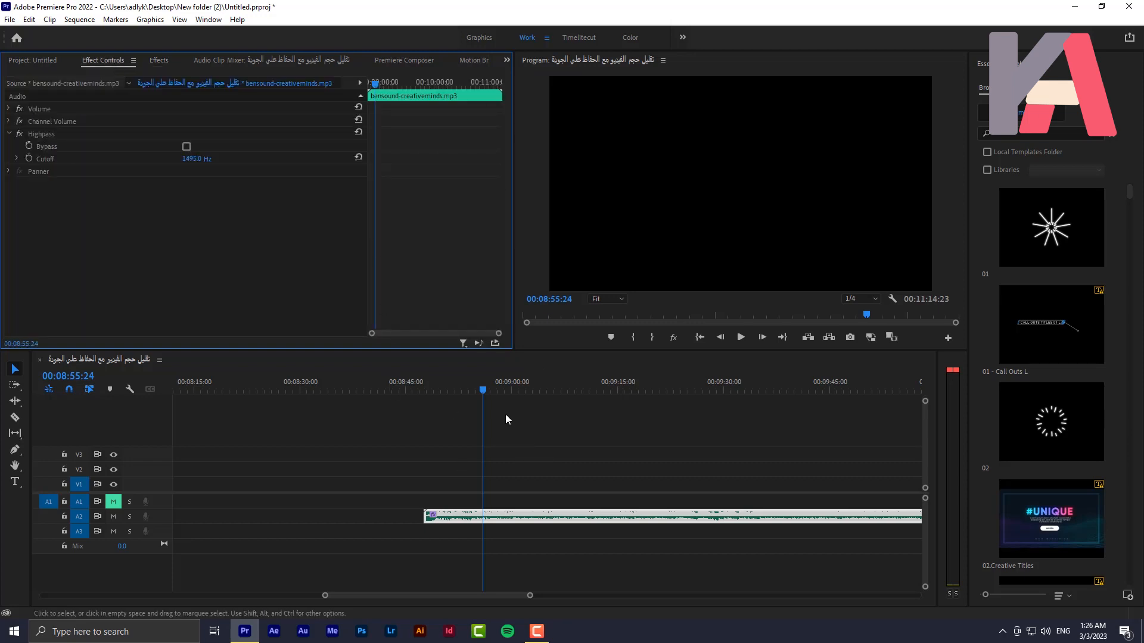
Play the music clip around 00:09:00, switching the Highpass effect off and back on to compare the sound
{"action": "key", "text": "space"}
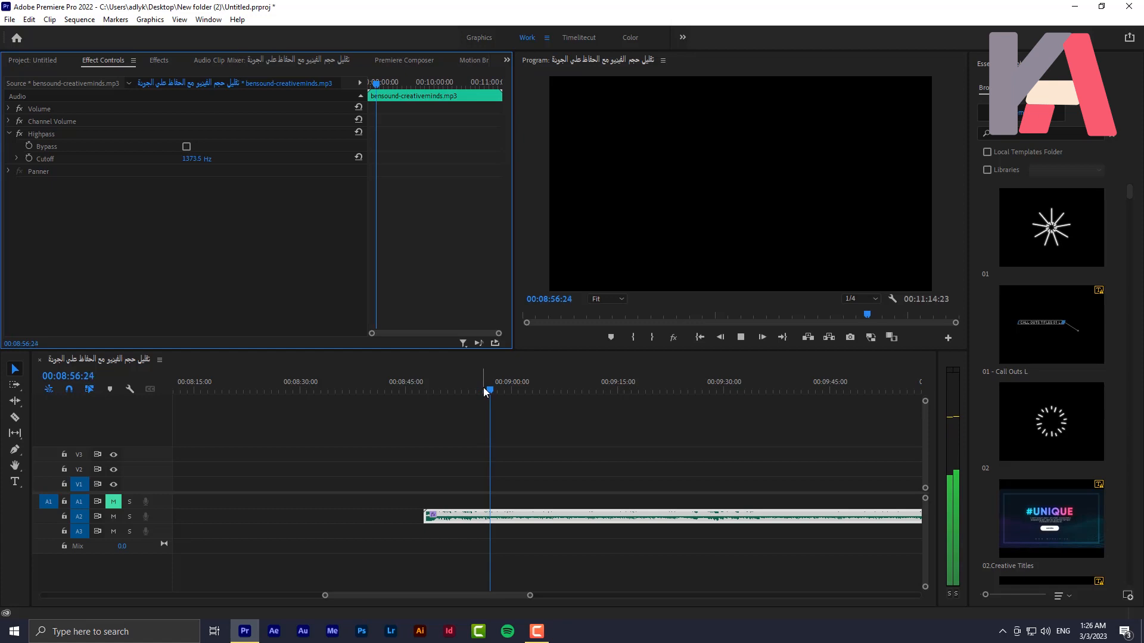
{"action": "key", "text": "space"}
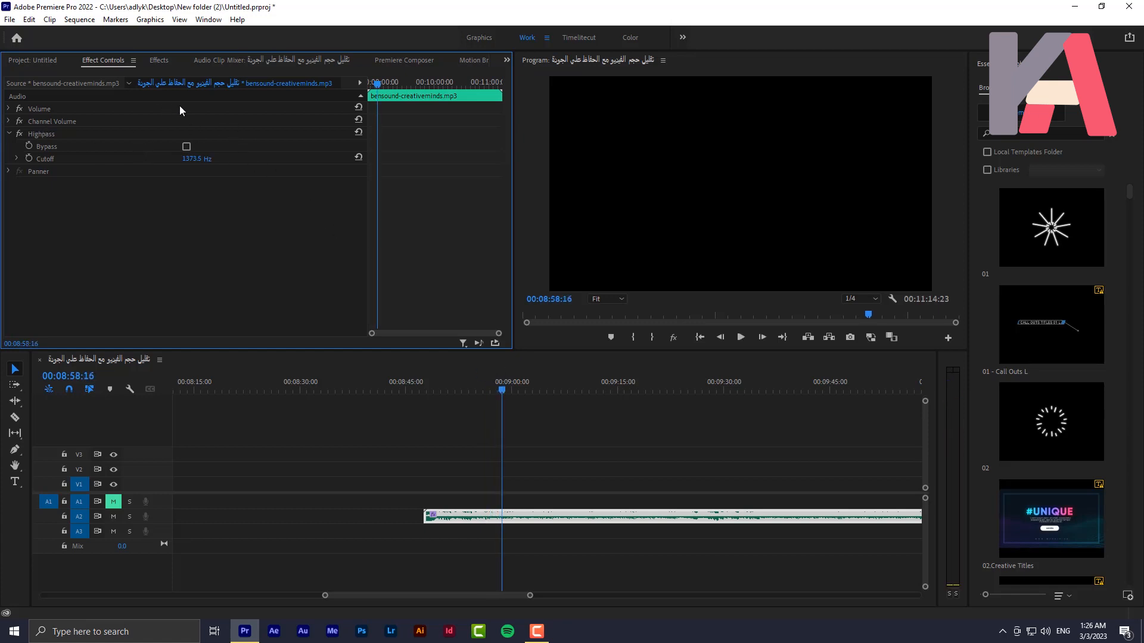
{"action": "left_click", "coordinate": [20, 134]}
{"action": "key", "text": "space"}
{"action": "left_click", "coordinate": [20, 134]}
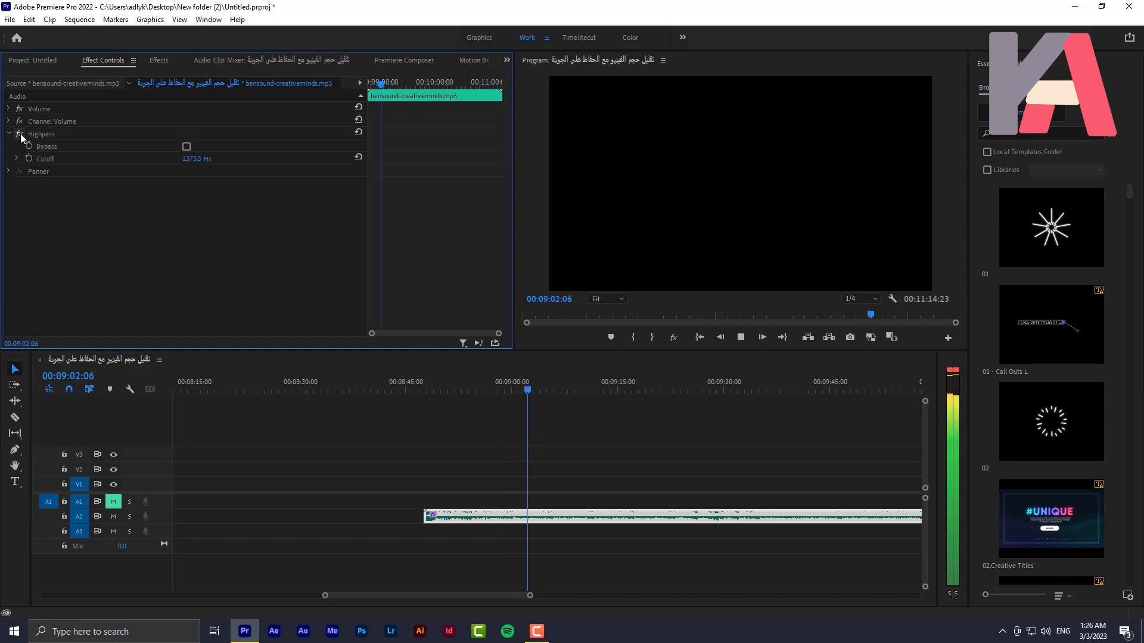
{"action": "key", "text": "space"}
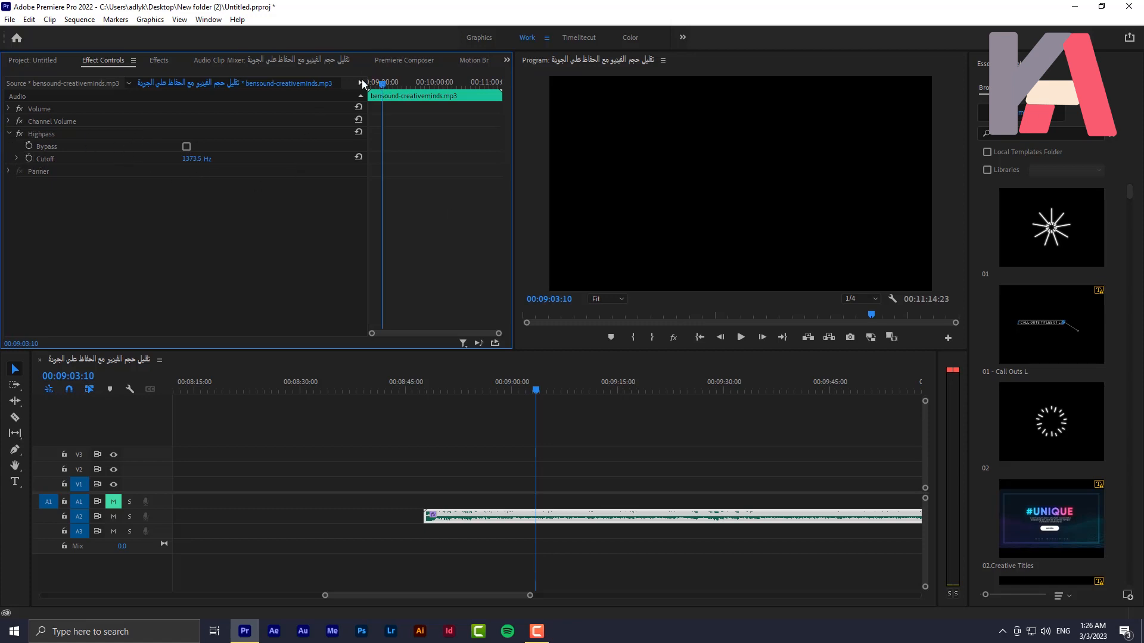
Start keyframing the Highpass Cutoff at 00:09:12:08 with a value of 10 Hz
{"action": "left_click_drag", "start_coordinate": [381, 86], "coordinate": [390, 86]}
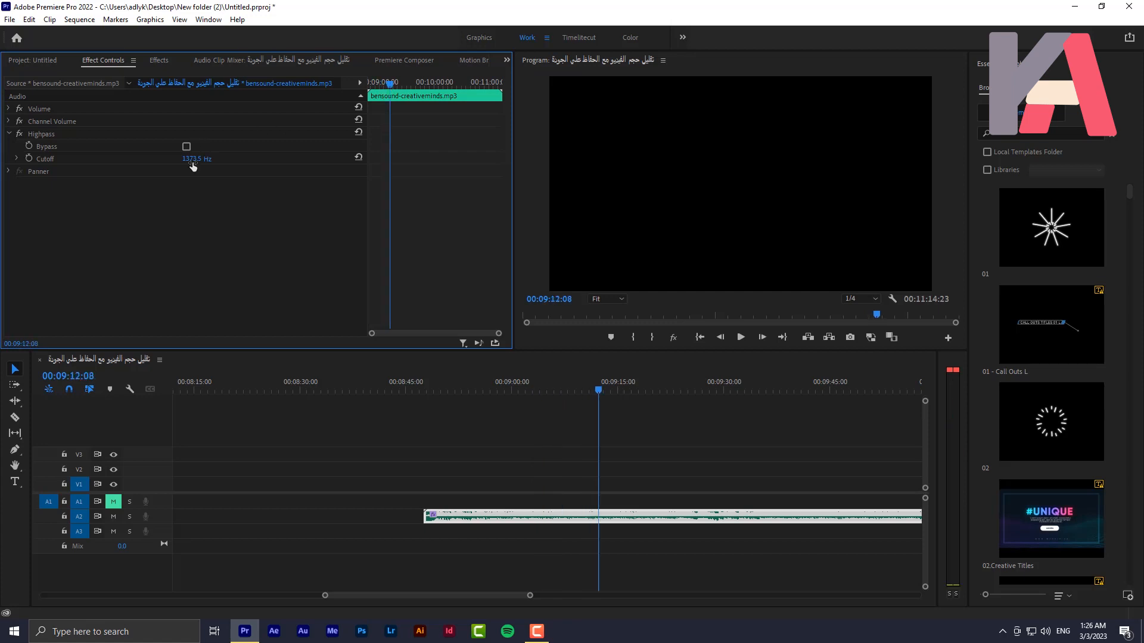
{"action": "left_click", "coordinate": [29, 158]}
{"action": "left_click_drag", "start_coordinate": [208, 160], "coordinate": [167, 160]}
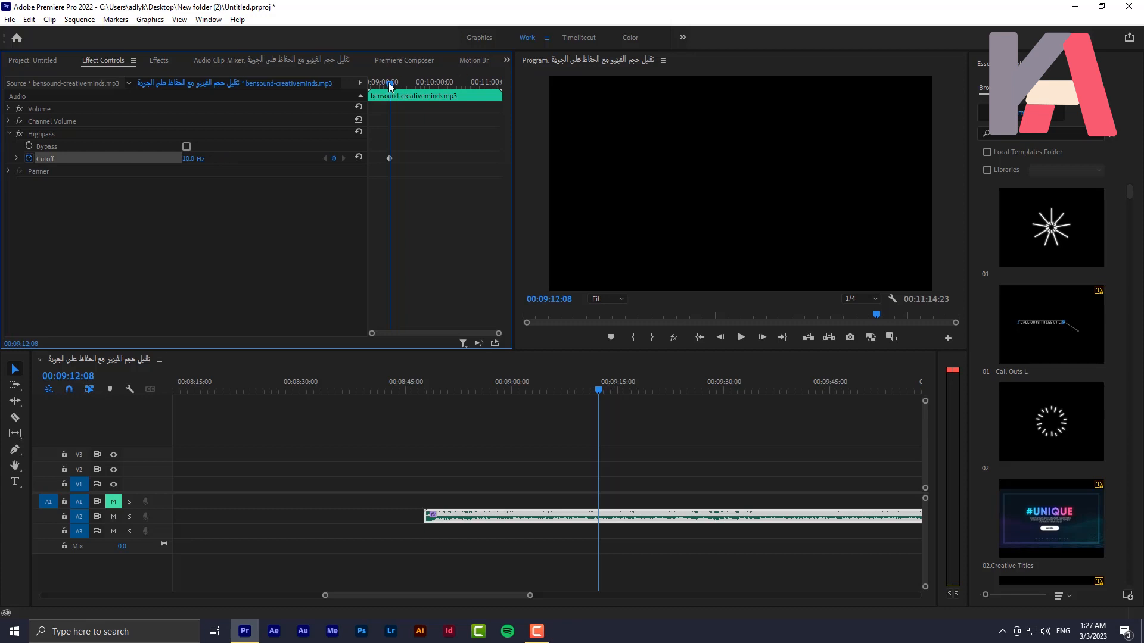
Keyframe the Highpass Cutoff at its default 1373.5 Hz at 00:09:23:11 and again at 00:10:13:16
{"action": "left_click_drag", "start_coordinate": [390, 84], "coordinate": [400, 87]}
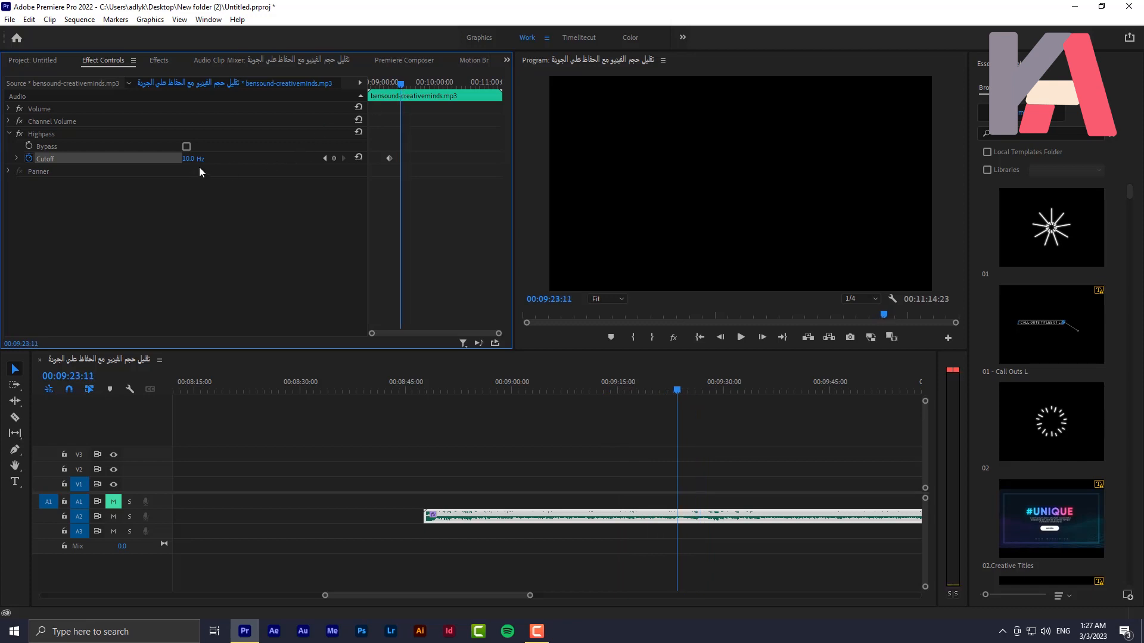
{"action": "left_click_drag", "start_coordinate": [189, 159], "coordinate": [206, 159]}
{"action": "left_click", "coordinate": [360, 158]}
{"action": "left_click_drag", "start_coordinate": [400, 84], "coordinate": [445, 100]}
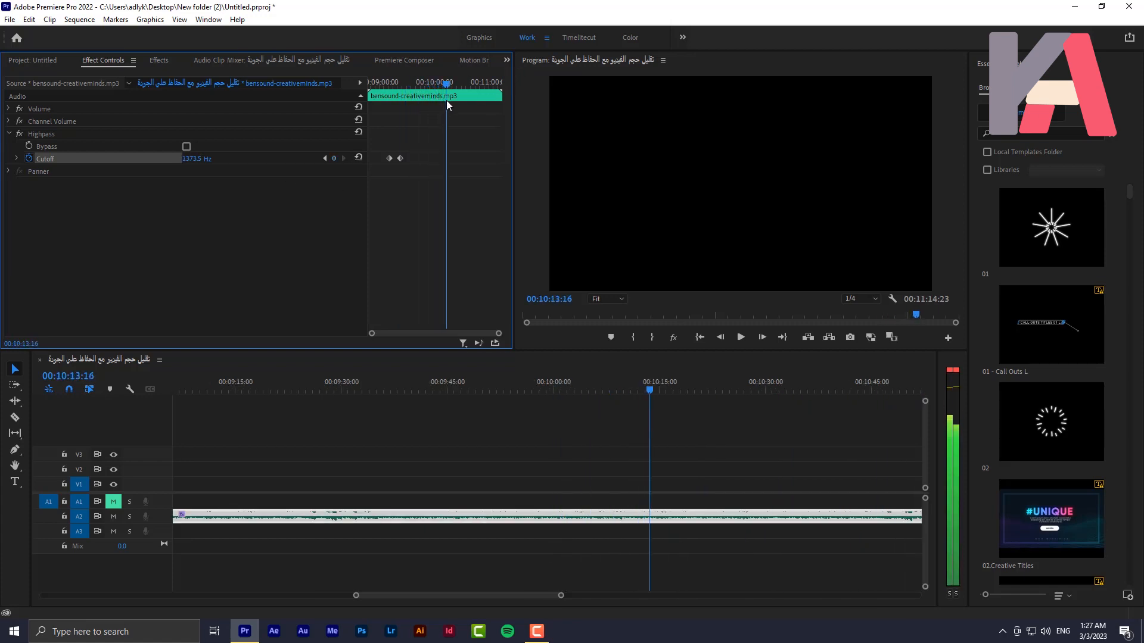
{"action": "left_click", "coordinate": [335, 157]}
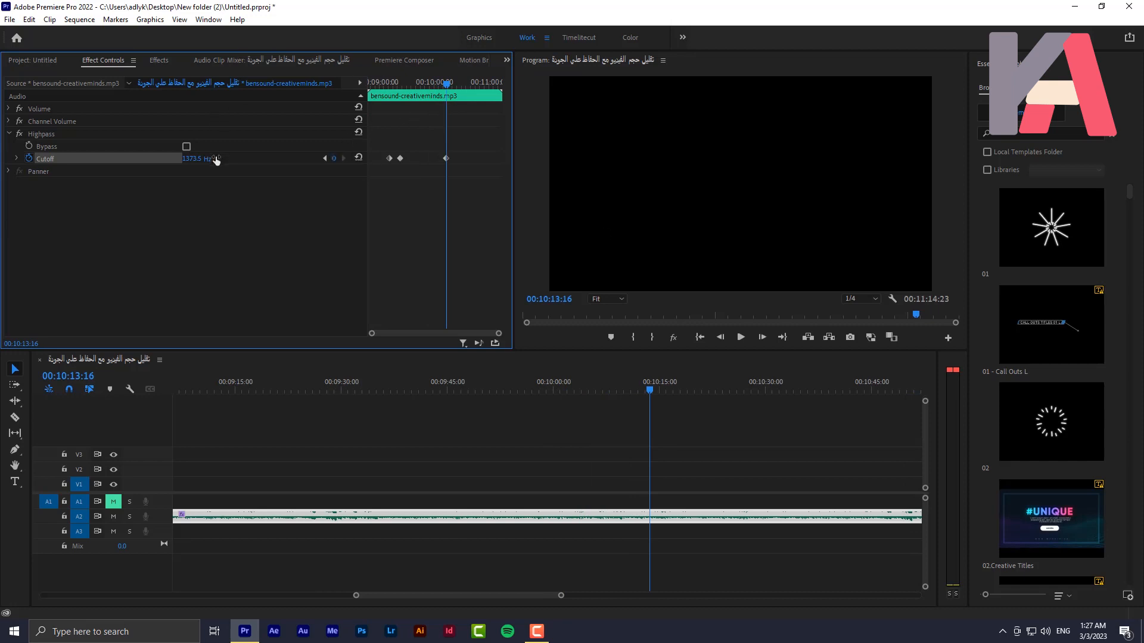
Keyframe the Highpass Cutoff at 10 Hz at 00:10:30:15, and shift that last keyframe slightly earlier
{"action": "left_click_drag", "start_coordinate": [444, 82], "coordinate": [463, 89]}
{"action": "left_click_drag", "start_coordinate": [207, 156], "coordinate": [148, 157]}
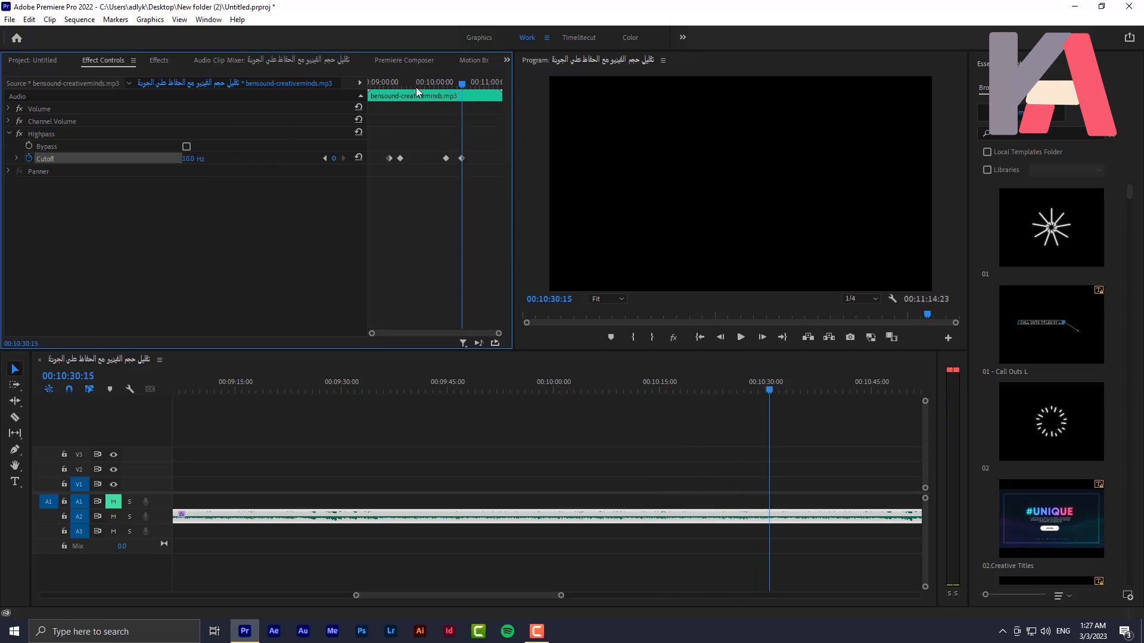
{"action": "left_click_drag", "start_coordinate": [462, 158], "coordinate": [459, 159]}
{"action": "left_click", "coordinate": [390, 89]}
{"action": "left_click_drag", "start_coordinate": [398, 90], "coordinate": [468, 91]}
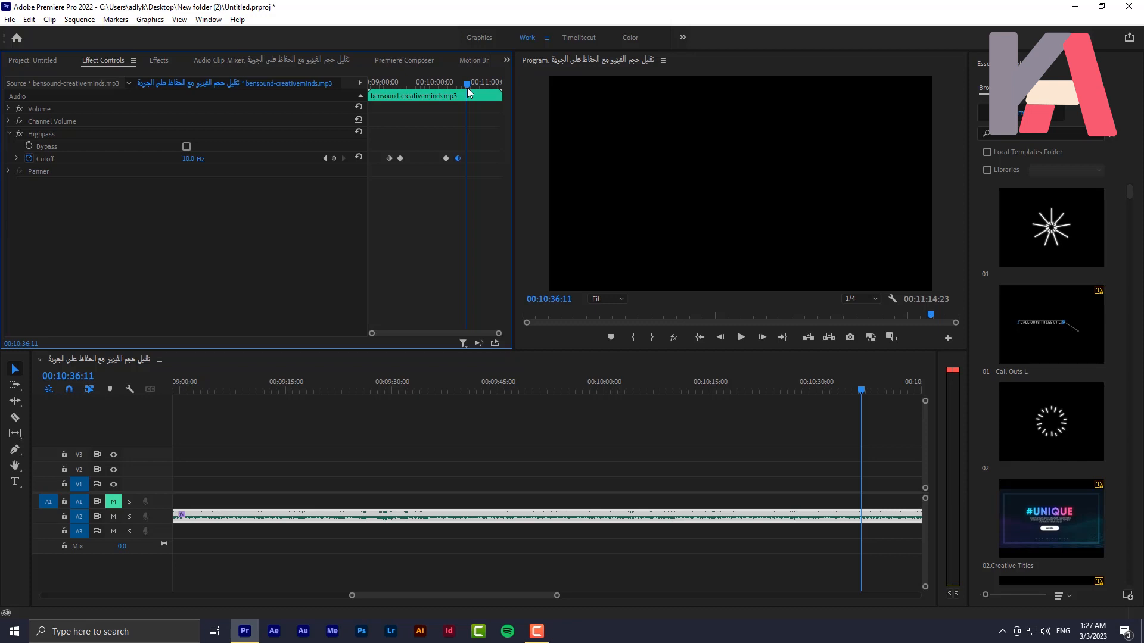
Set the first and third Cutoff keyframes to Ease Out and the second and fourth to Ease In
{"action": "right_click", "coordinate": [390, 160]}
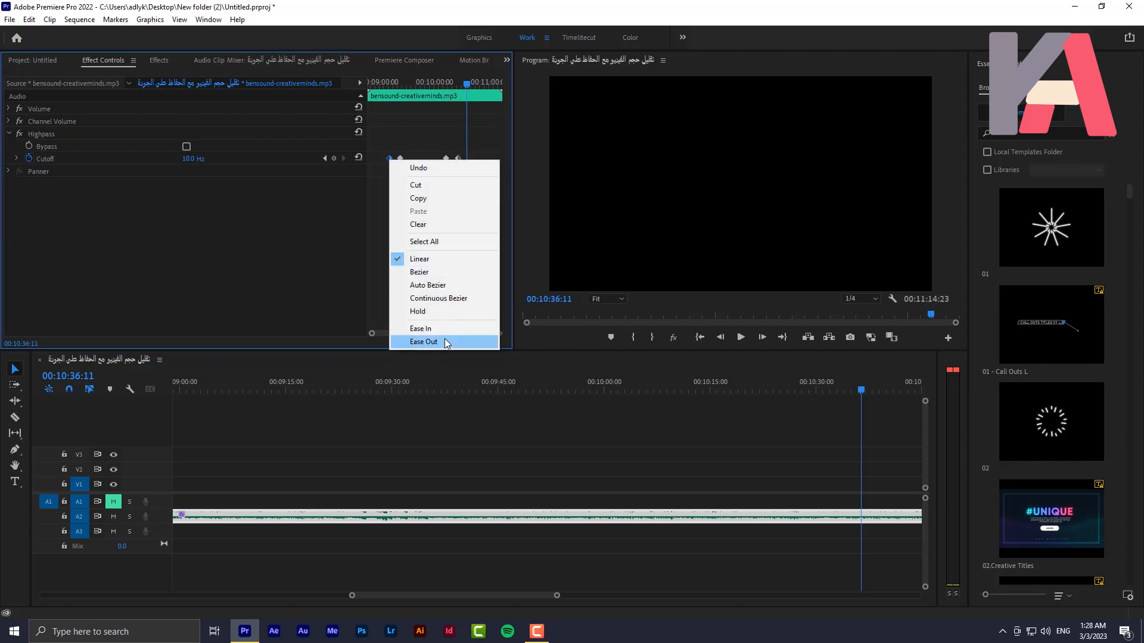
{"action": "left_click", "coordinate": [424, 340]}
{"action": "right_click", "coordinate": [400, 157]}
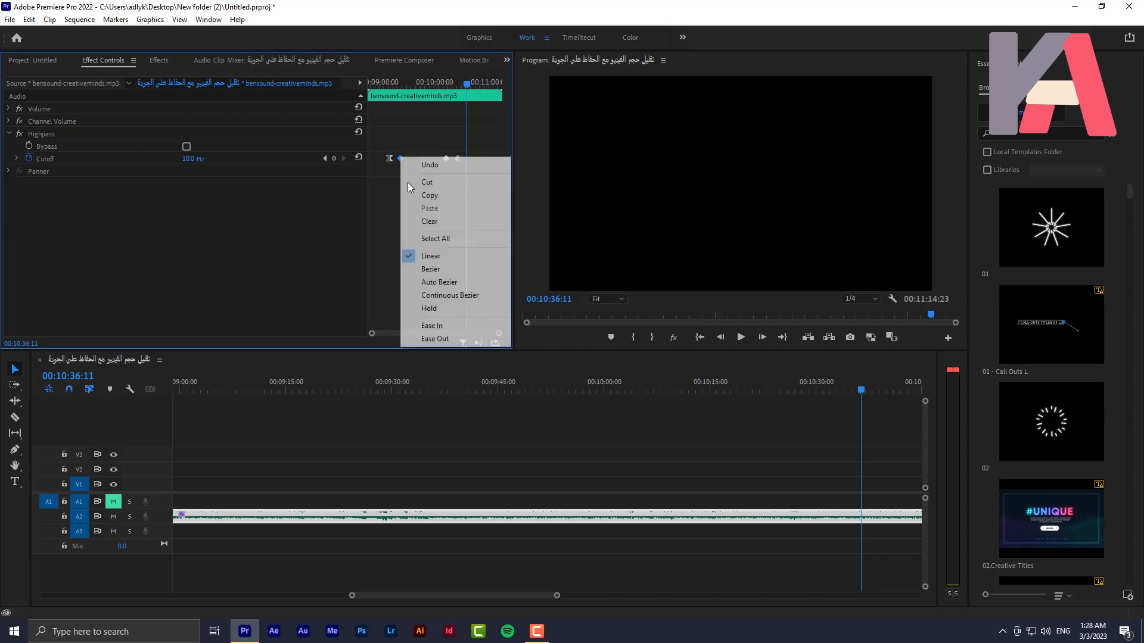
{"action": "left_click", "coordinate": [445, 327]}
{"action": "right_click", "coordinate": [444, 158]}
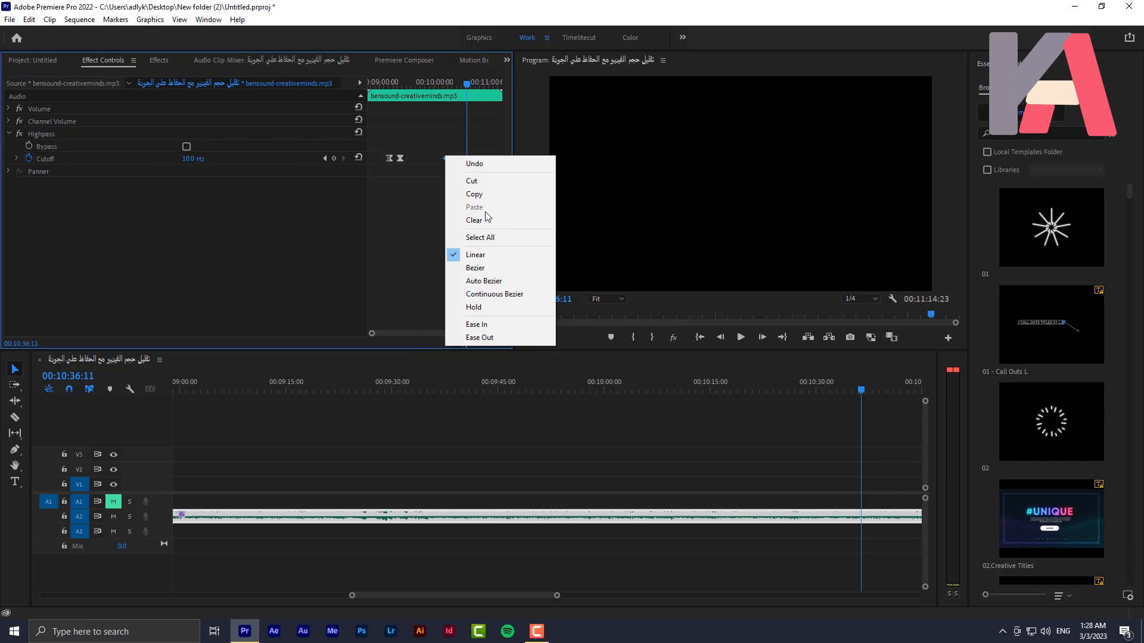
{"action": "left_click", "coordinate": [488, 337]}
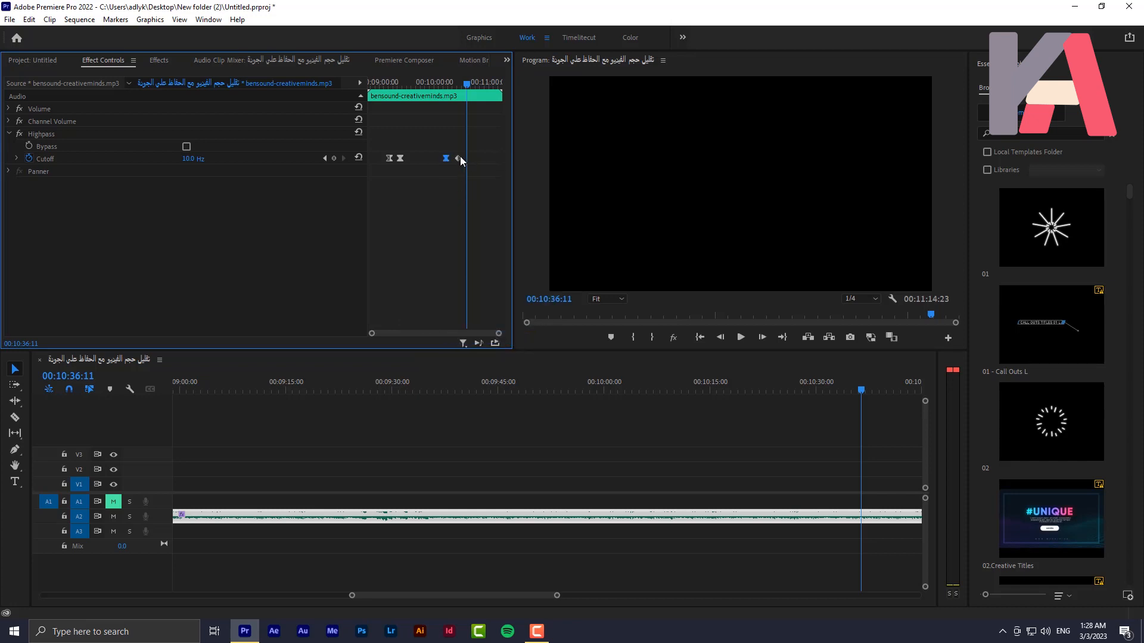
{"action": "right_click", "coordinate": [459, 159]}
{"action": "left_click", "coordinate": [500, 324]}
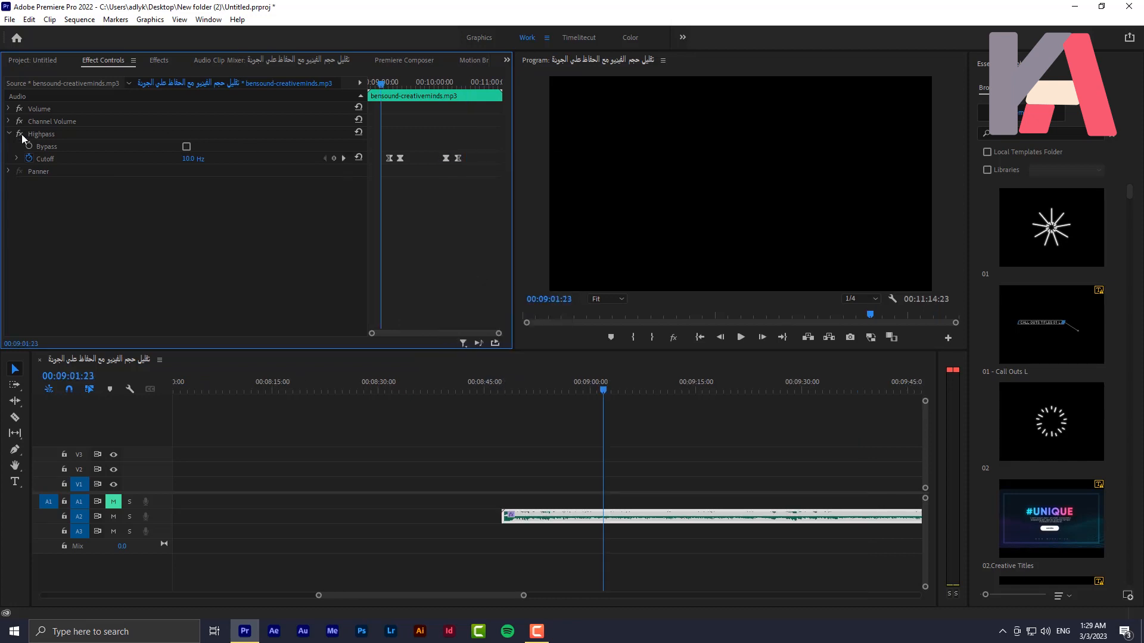
Expand the Cutoff graph and shorten both ramps by moving the second and fourth keyframes closer to the ones before them
{"action": "left_click", "coordinate": [16, 159]}
{"action": "left_click_drag", "start_coordinate": [384, 141], "coordinate": [480, 162]}
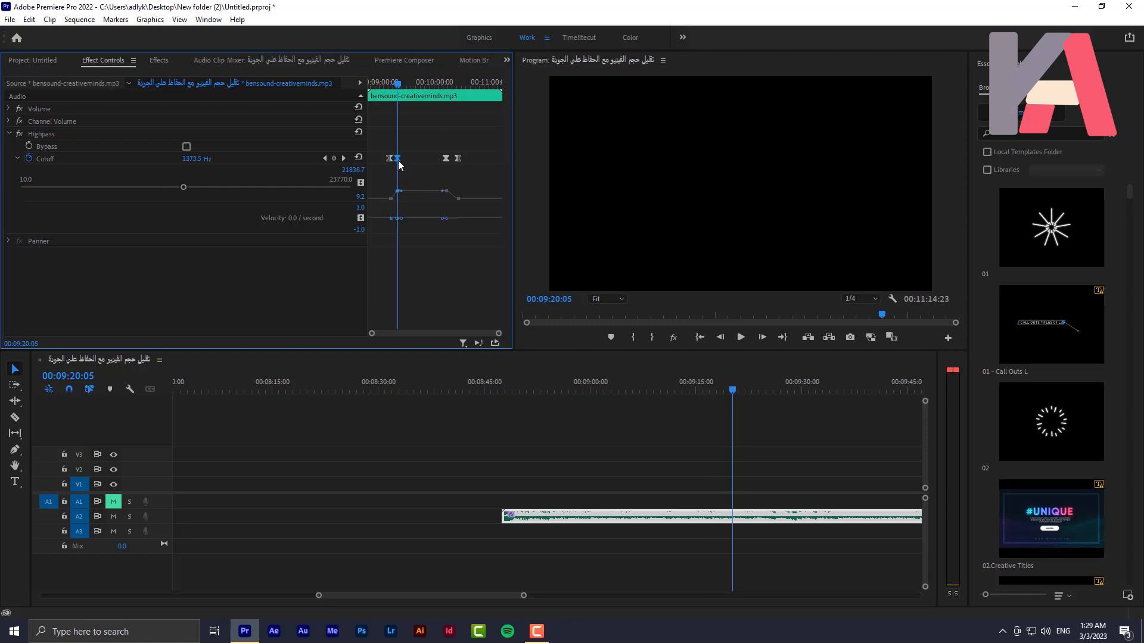
{"action": "left_click_drag", "start_coordinate": [458, 158], "coordinate": [453, 158]}
{"action": "left_click_drag", "start_coordinate": [500, 334], "coordinate": [467, 335]}
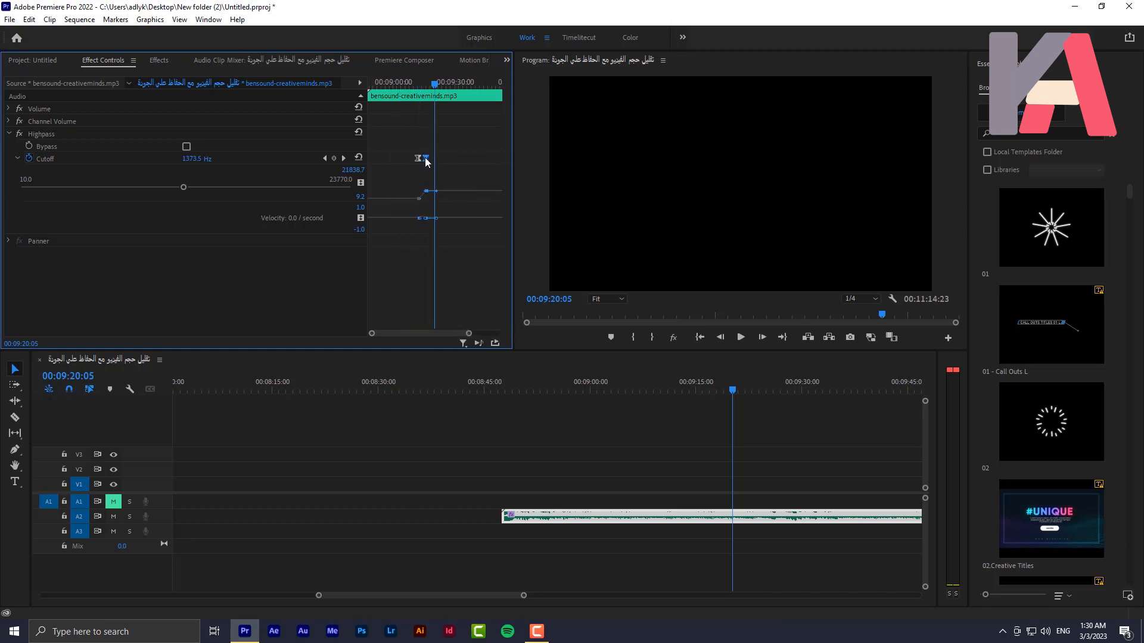
Play the music through both Cutoff ramps, around 00:09:15 and from 00:10:10:14, to hear the Highpass transitions
{"action": "left_click_drag", "start_coordinate": [393, 84], "coordinate": [417, 88]}
{"action": "key", "text": "space"}
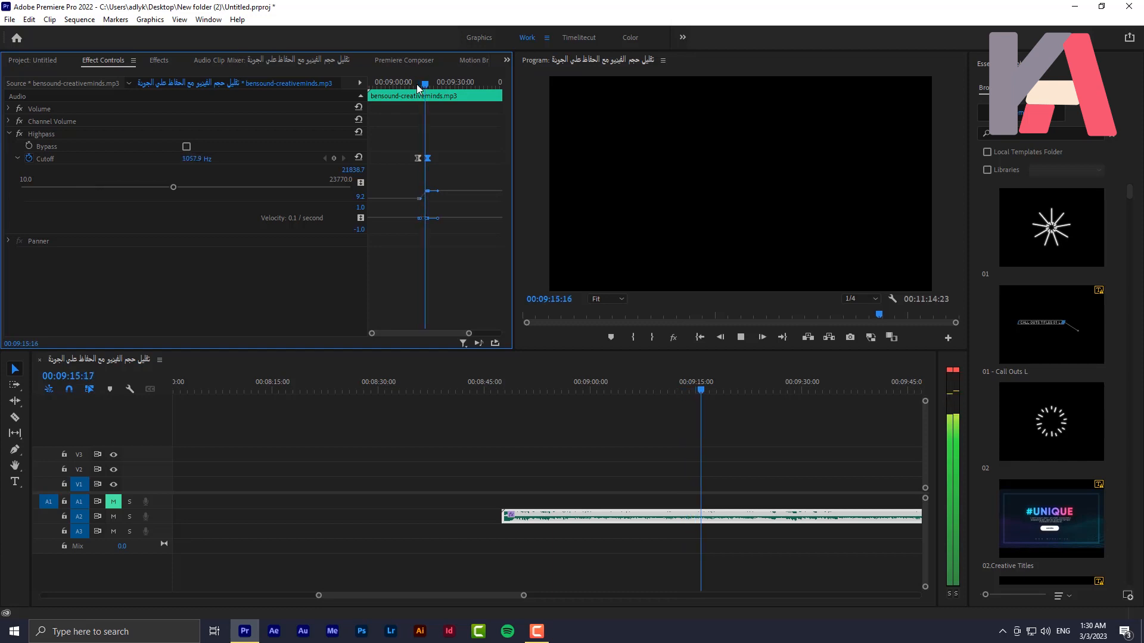
{"action": "left_click_drag", "start_coordinate": [469, 333], "coordinate": [489, 334]}
{"action": "key", "text": "space"}
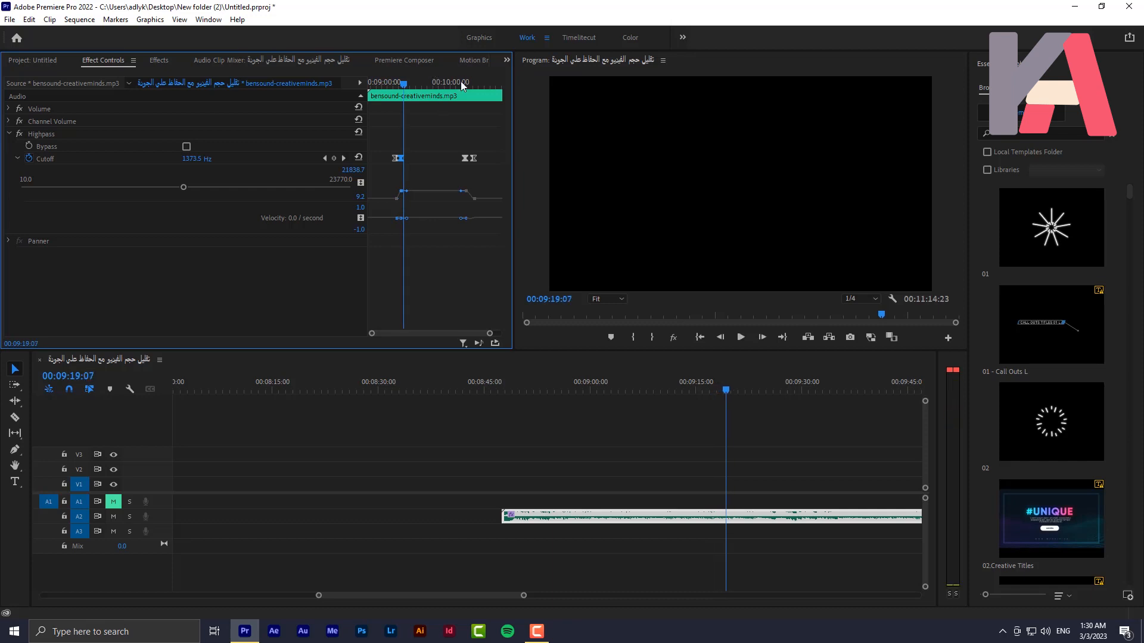
{"action": "left_click_drag", "start_coordinate": [460, 85], "coordinate": [465, 90]}
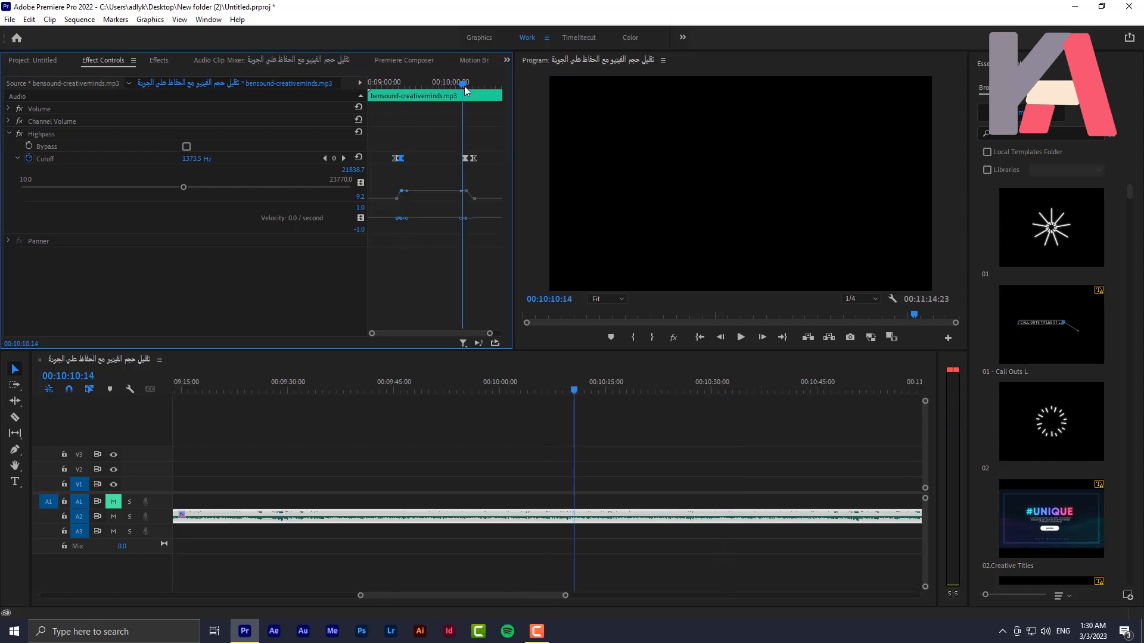
{"action": "key", "text": "space"}
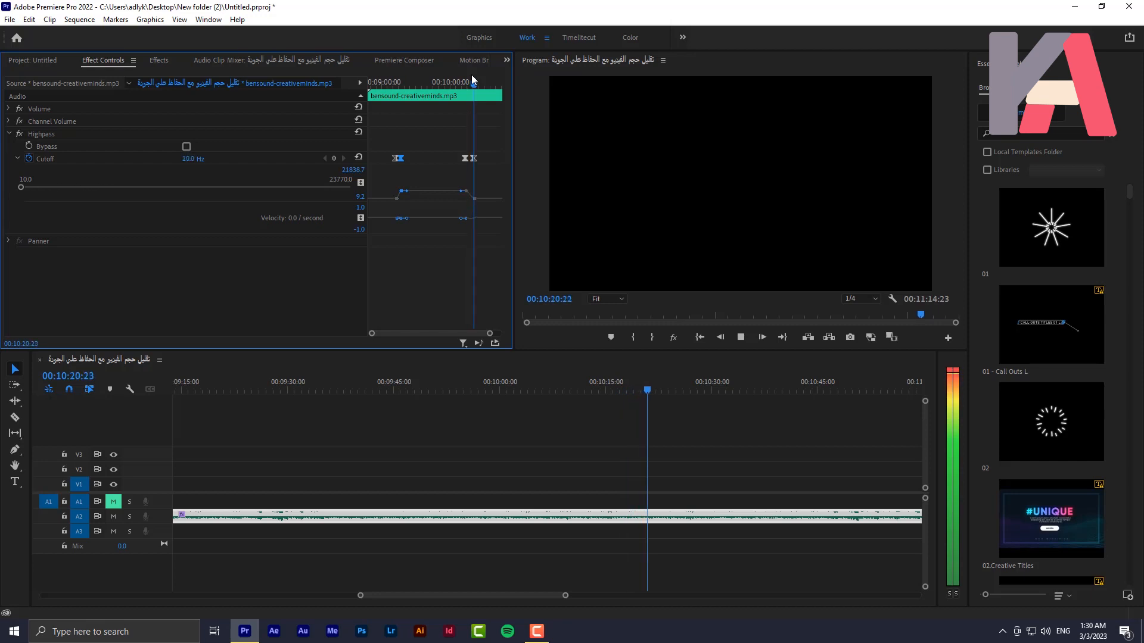
{"action": "key", "text": "space"}
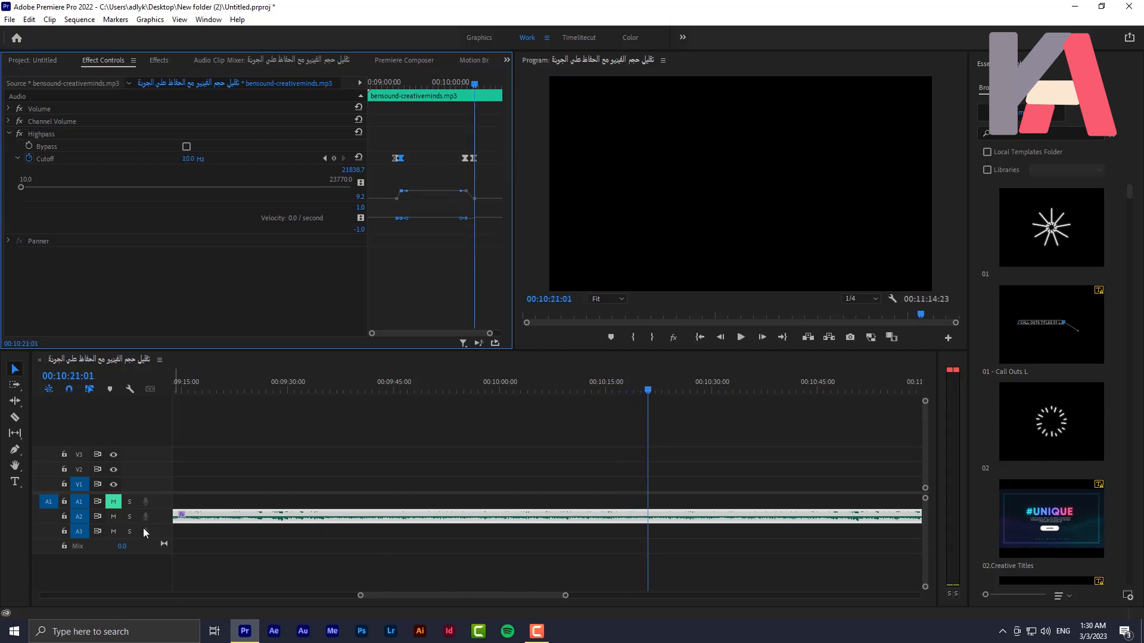